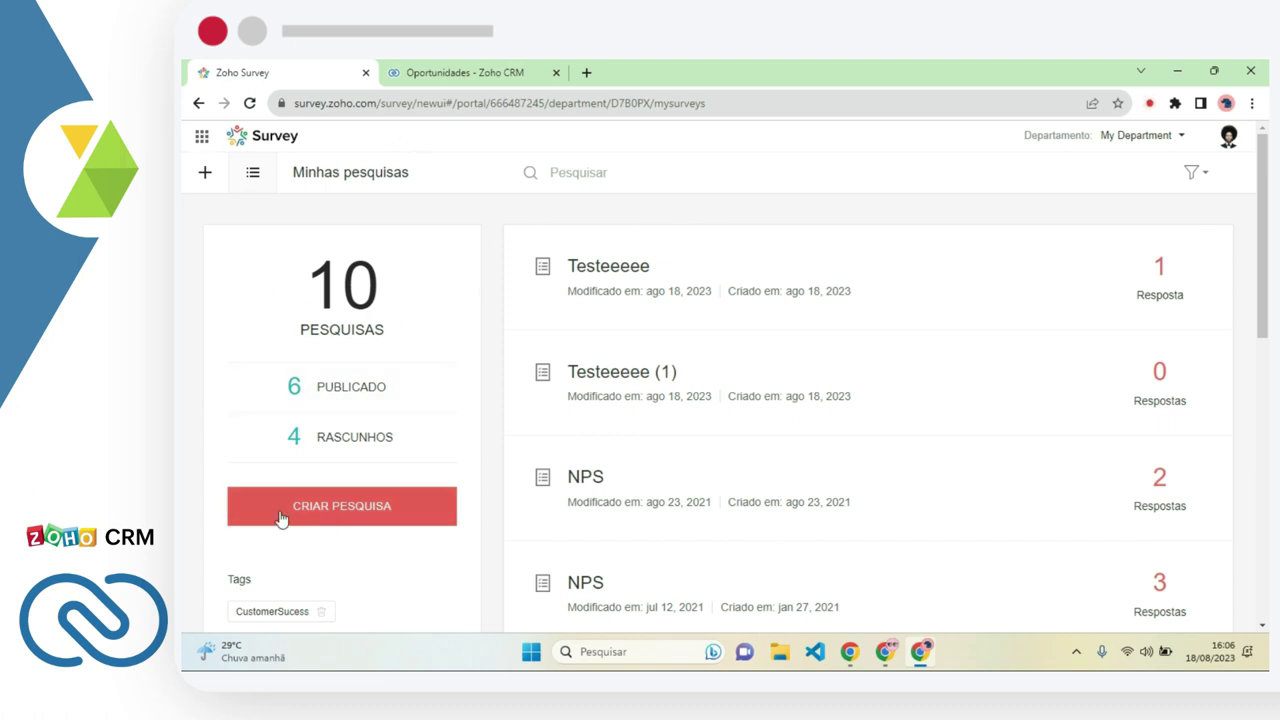
# Create a new survey named "Pesquisa satisfação do projeto" in the category "Inquérito de satisfação do cliente"
pyautogui.click(329, 508)
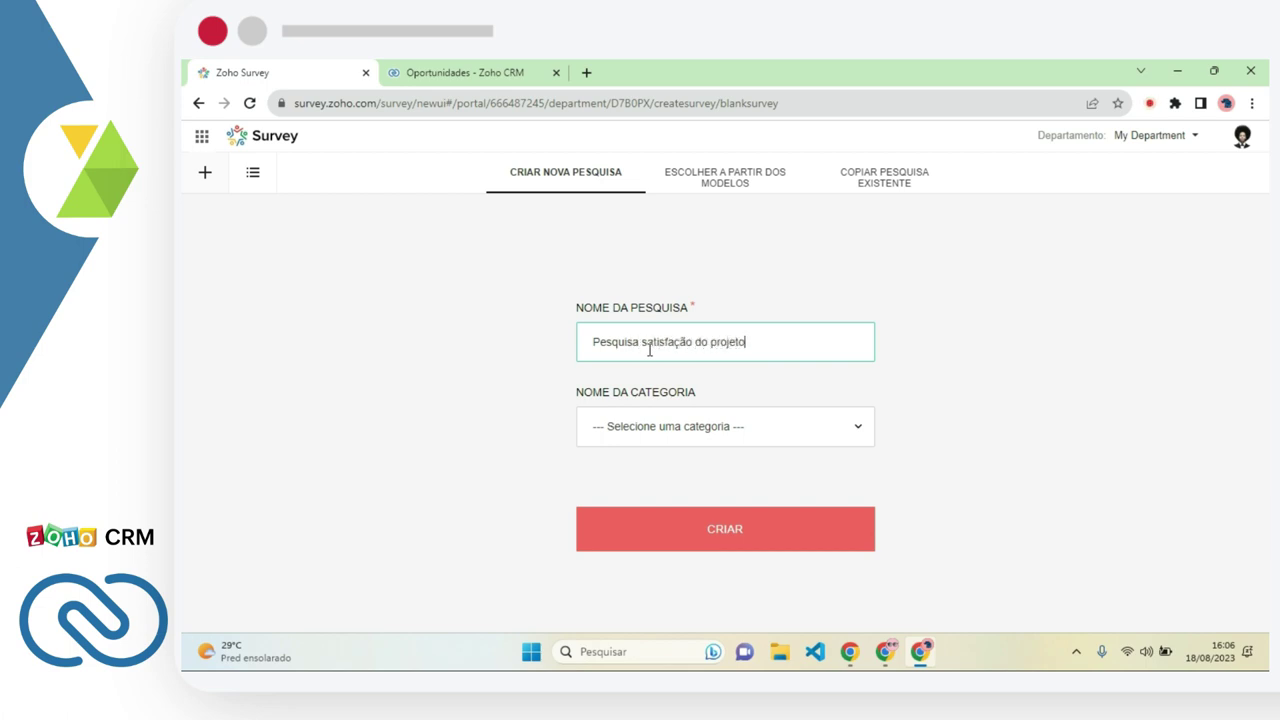
pyautogui.click(723, 428)
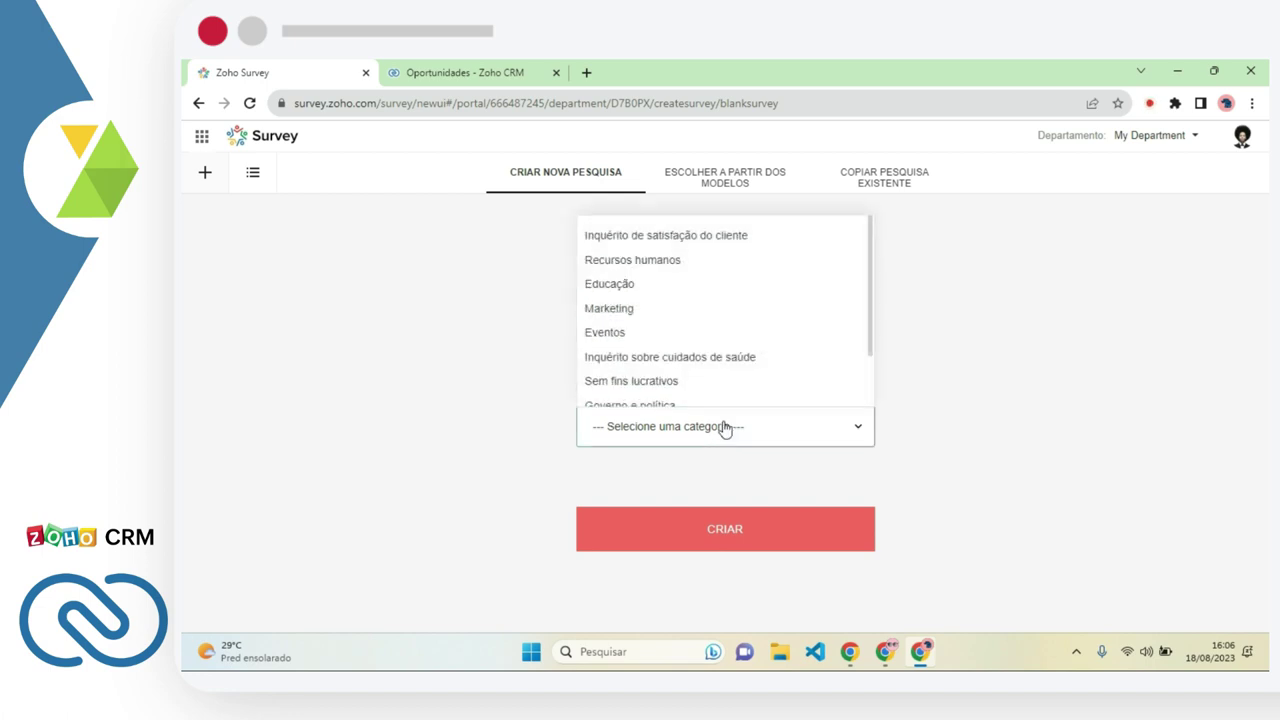
pyautogui.click(747, 238)
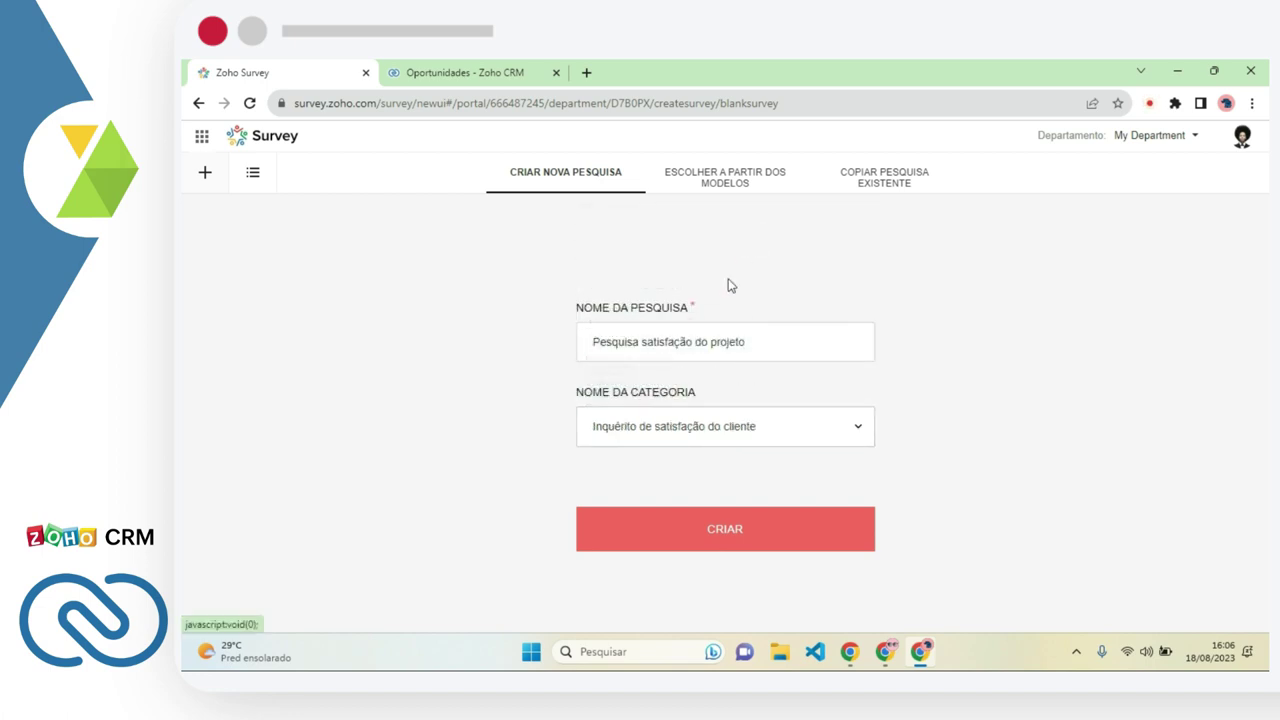
pyautogui.click(727, 537)
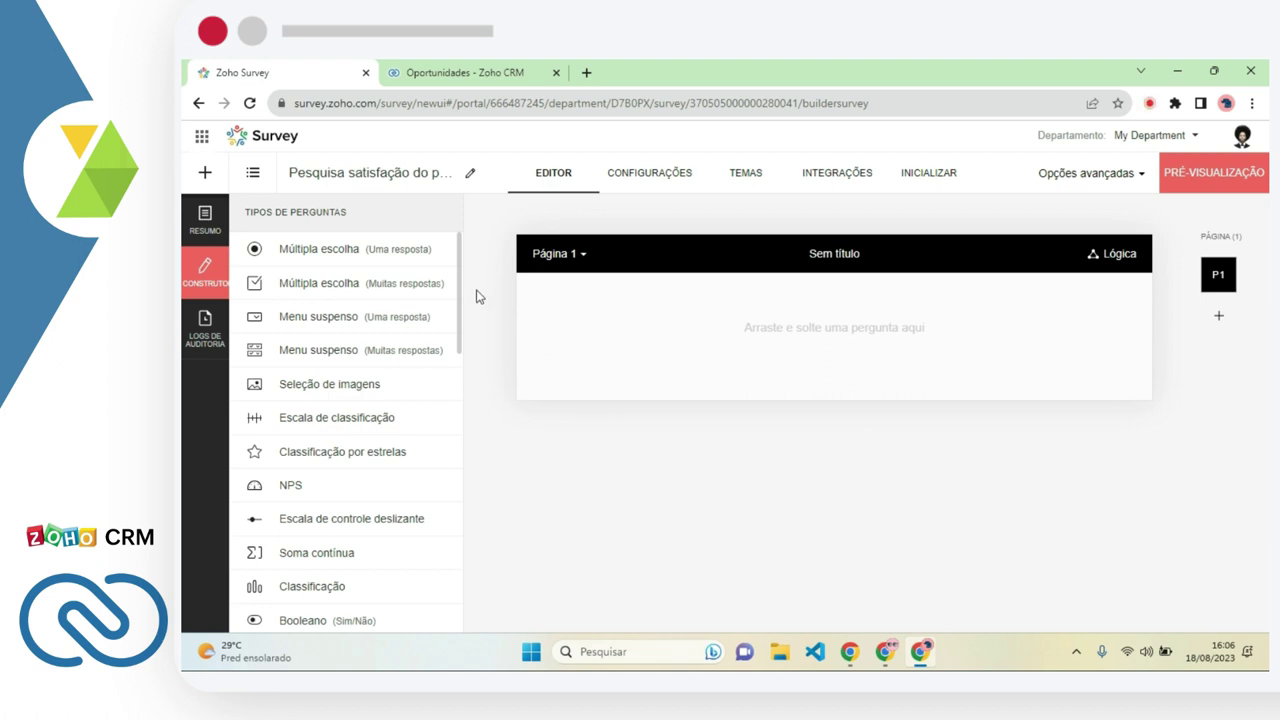
# Add an E-mail question to page 1 with the text "Seu e-mail:" and save it
pyautogui.moveTo(457, 275); pyautogui.dragTo(471, 463)
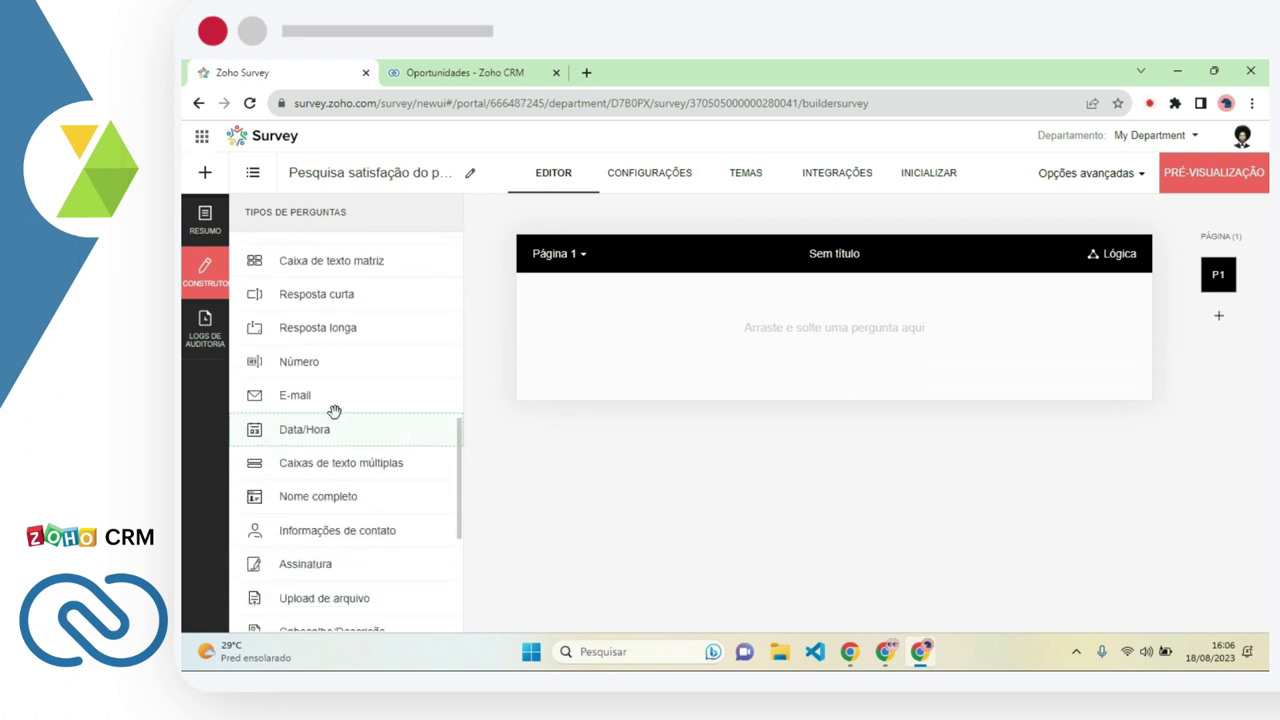
pyautogui.moveTo(344, 395); pyautogui.dragTo(686, 316)
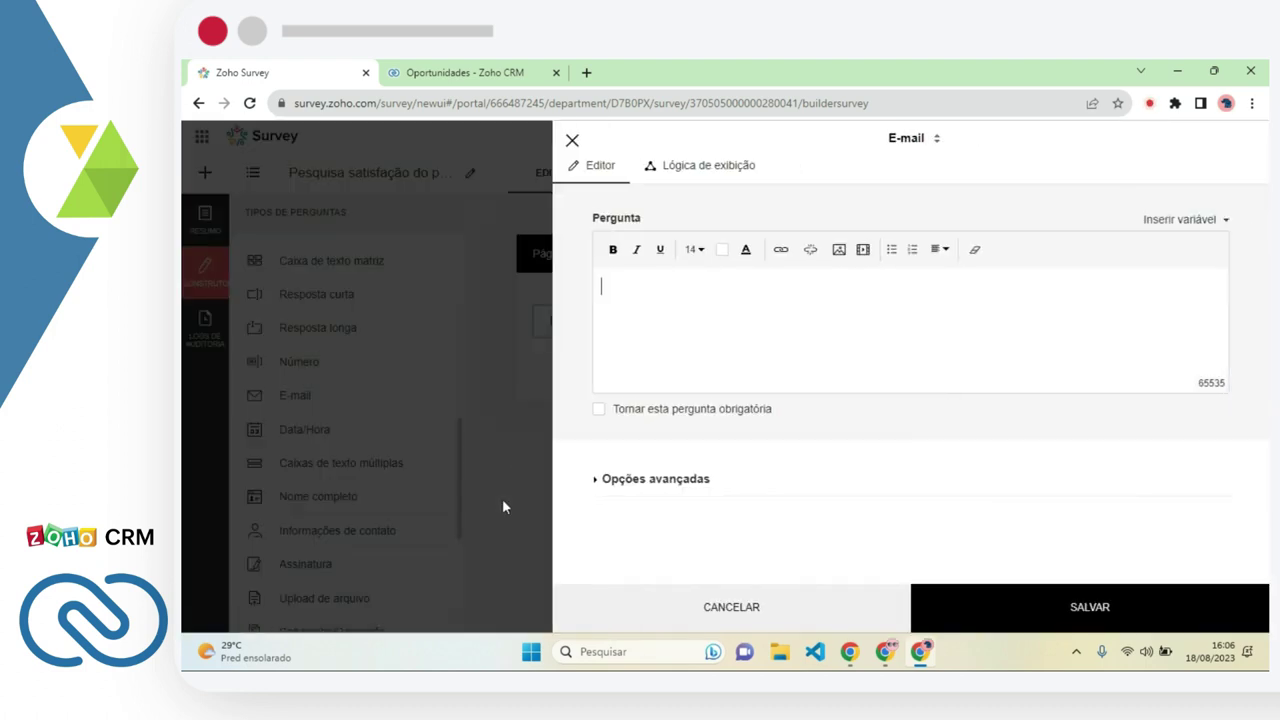
pyautogui.write('Qual o seu e-m')
pyautogui.press('BackSpace')
pyautogui.press('BackSpace')
pyautogui.press('BackSpace')
pyautogui.press('BackSpace')
pyautogui.press('BackSpace')
pyautogui.press('BackSpace')
pyautogui.press('BackSpace')
pyautogui.press('BackSpace')
pyautogui.press('BackSpace')
pyautogui.press('BackSpace')
pyautogui.press('BackSpace')
pyautogui.press('BackSpace')
pyautogui.press('BackSpace')
pyautogui.press('BackSpace')
pyautogui.write('Seu e-mail')
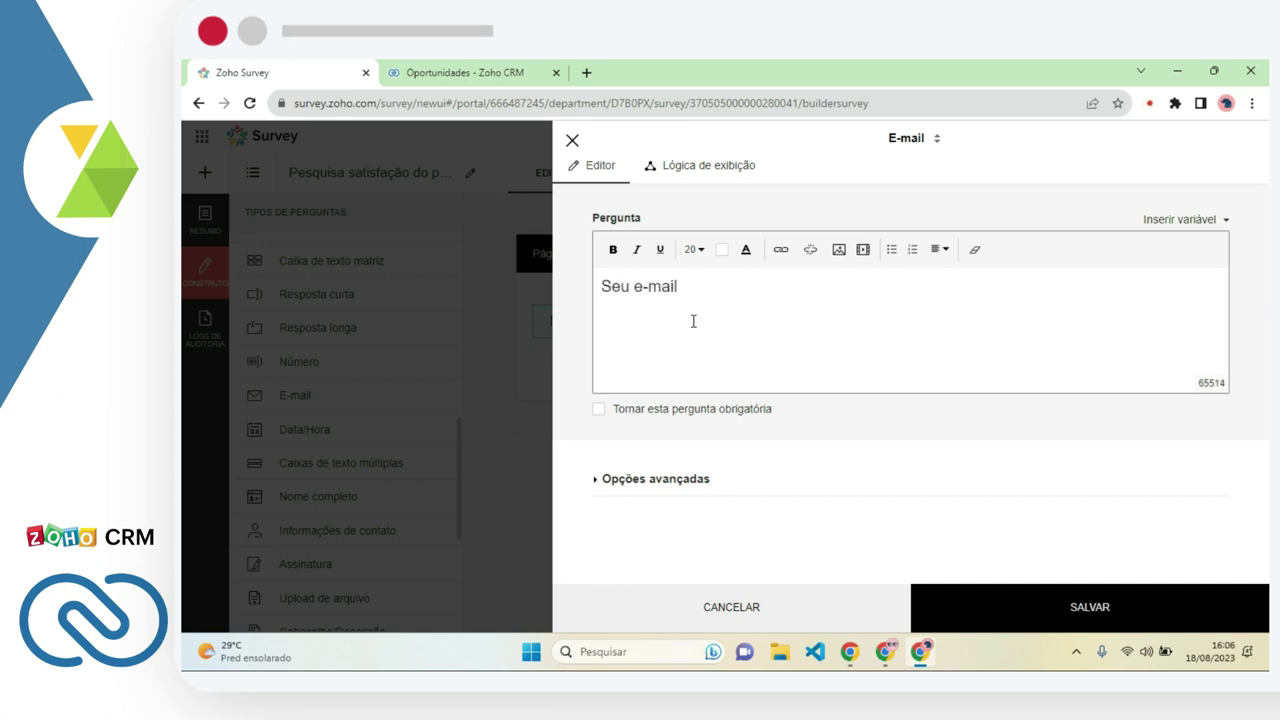
pyautogui.write(':')
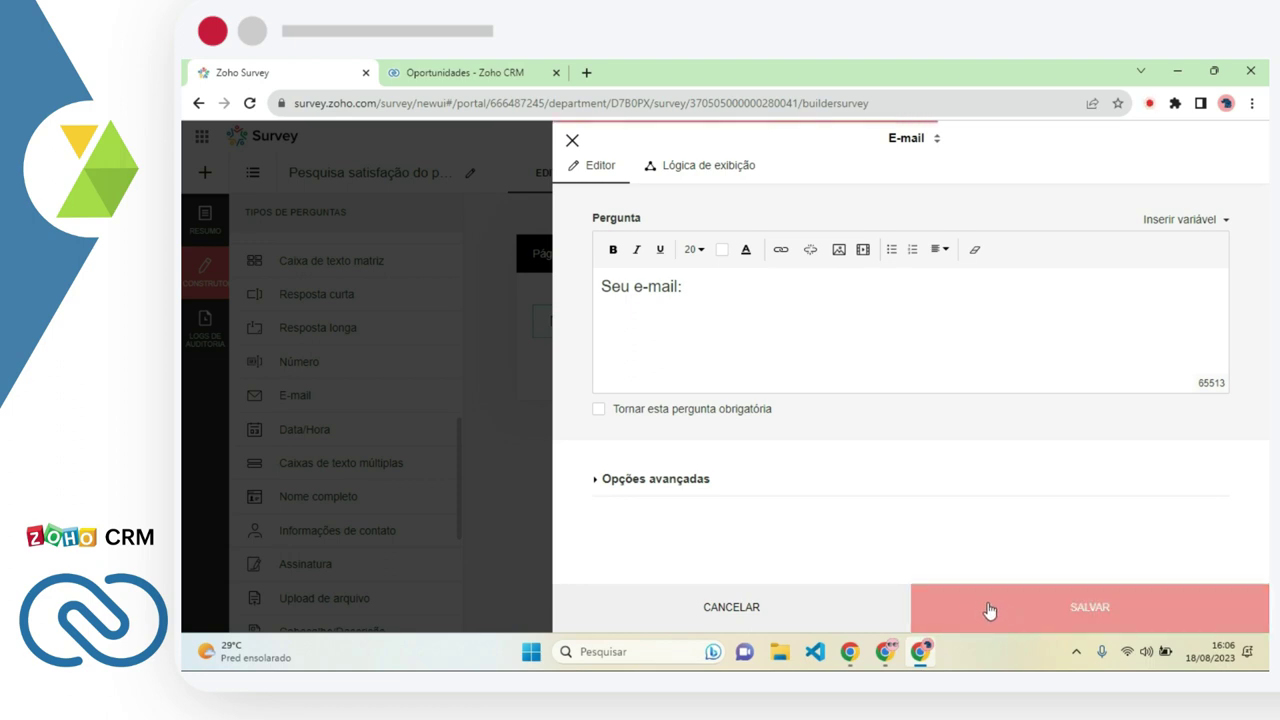
pyautogui.click(989, 611)
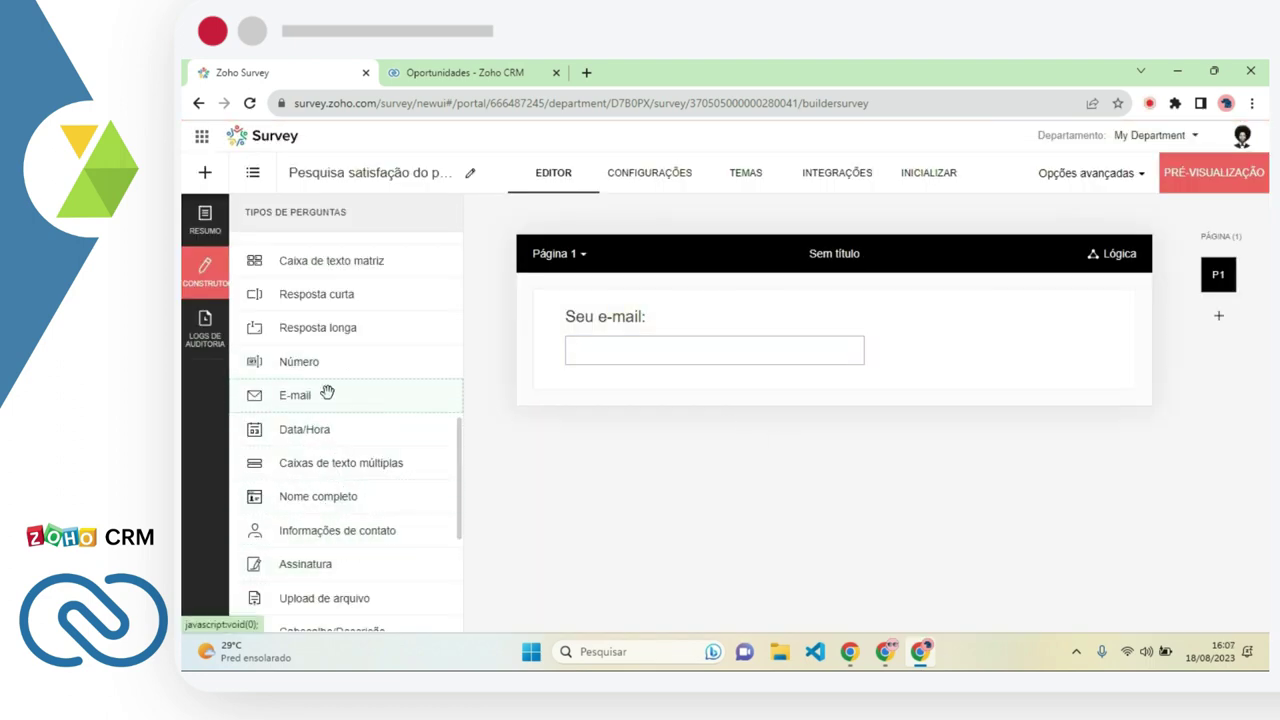
# Add a "Nome completo" question above the e-mail question and save it with its default labels
pyautogui.moveTo(343, 494); pyautogui.dragTo(678, 307)
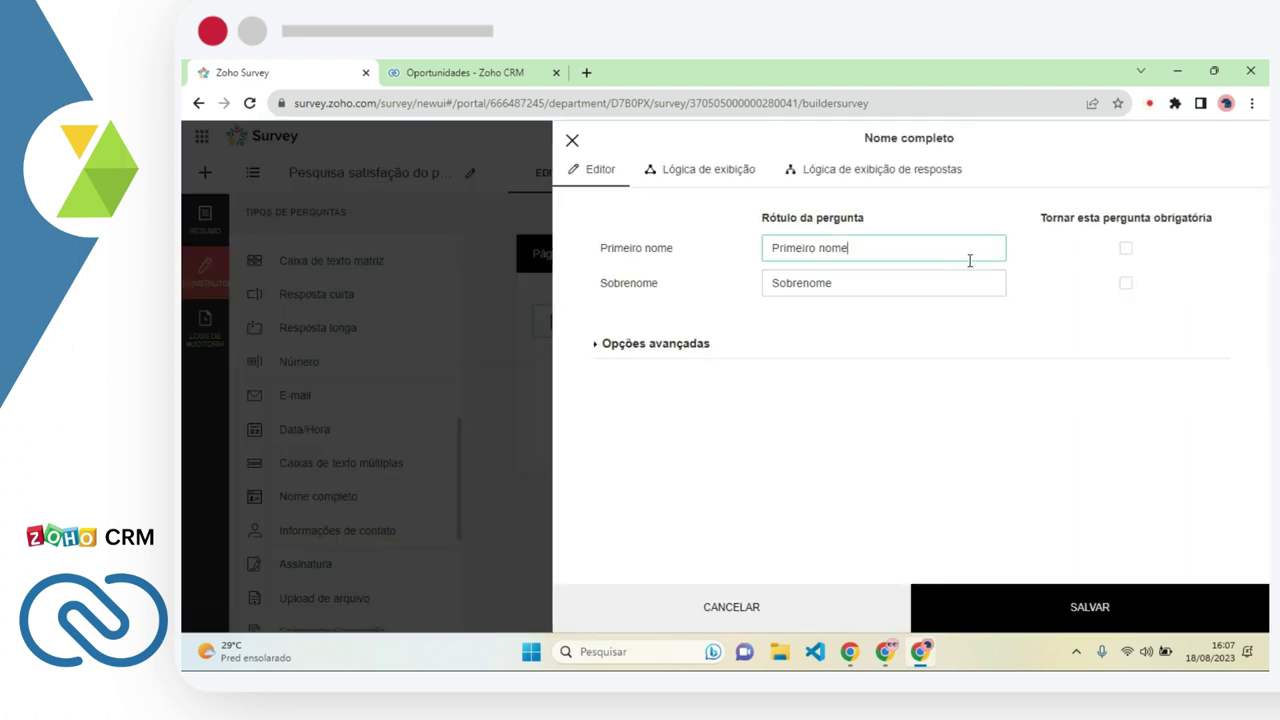
pyautogui.moveTo(869, 247); pyautogui.dragTo(754, 253)
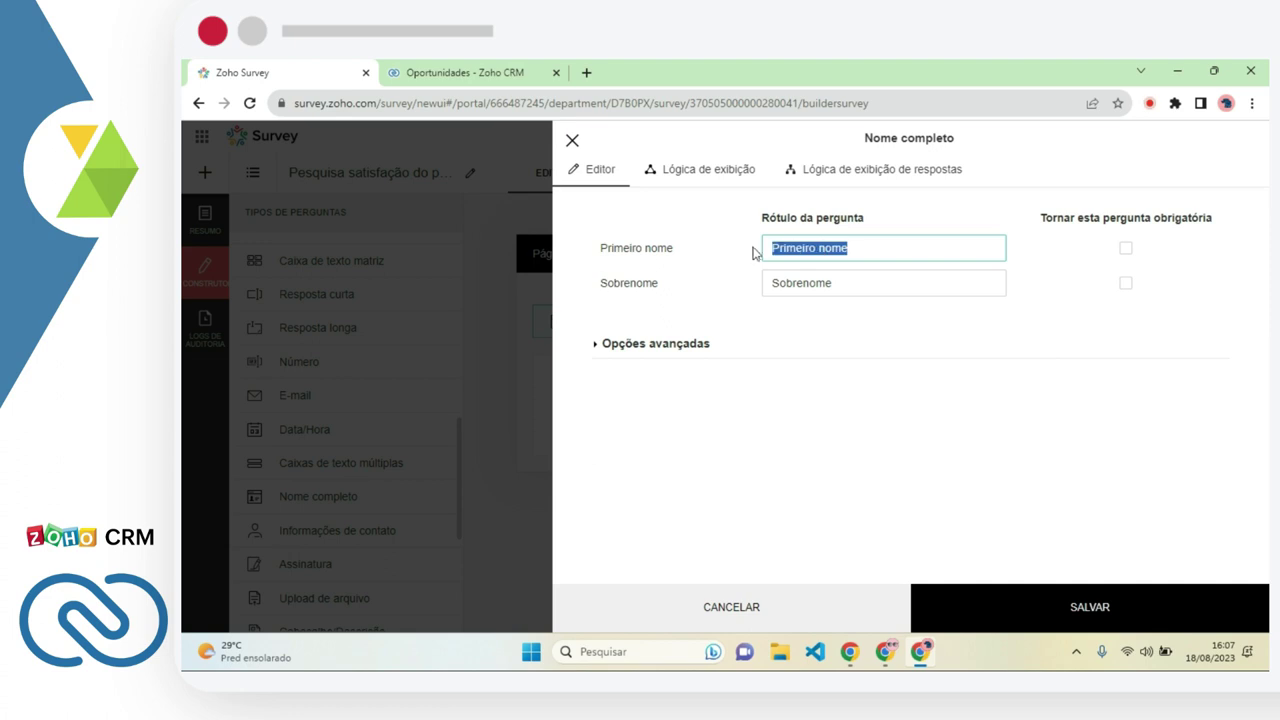
pyautogui.click(924, 248)
pyautogui.click(1068, 612)
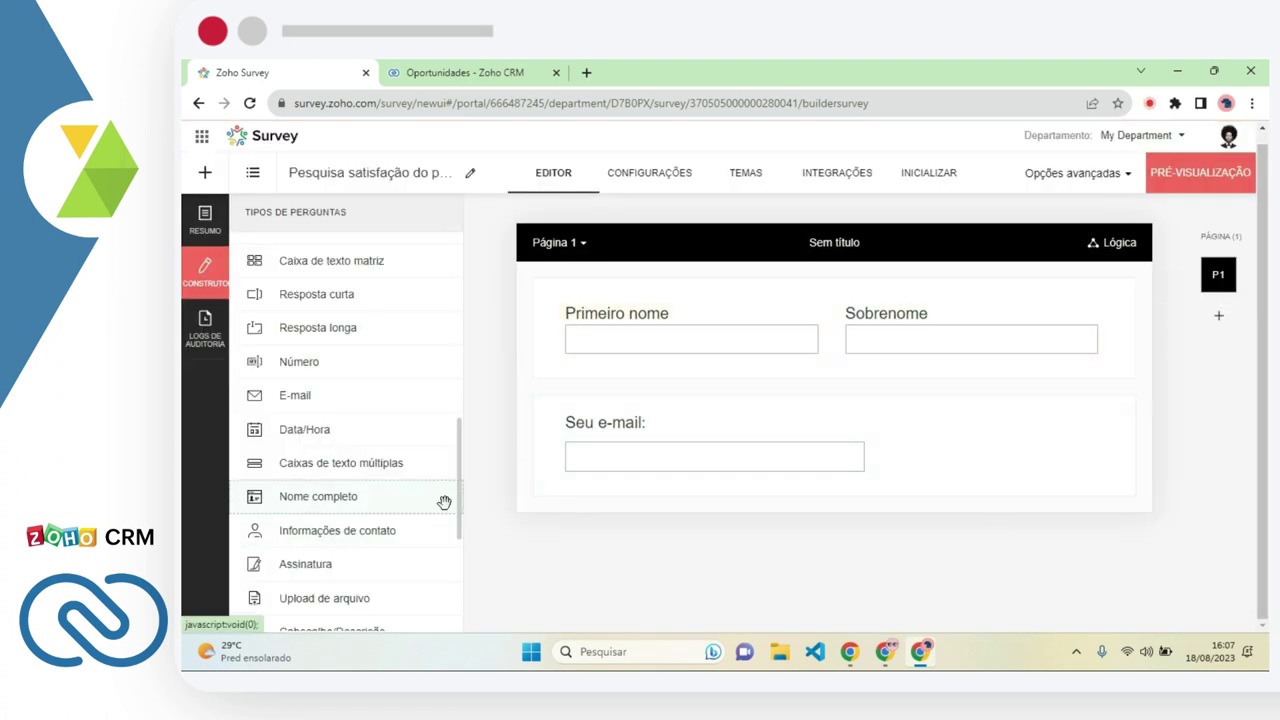
# Add an "Informações de contato" question at the start of page 1 and review its available fields
pyautogui.moveTo(444, 501); pyautogui.dragTo(470, 478)
pyautogui.click(481, 457)
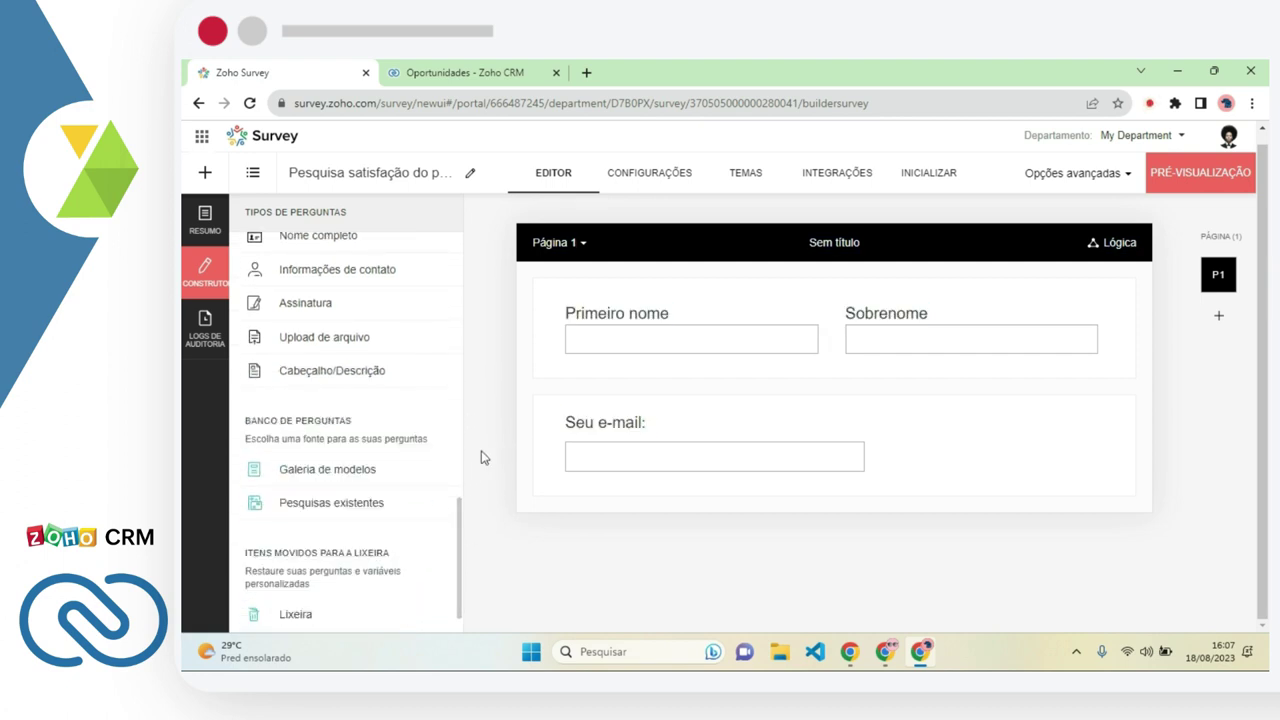
pyautogui.scroll(1, 384, 414)
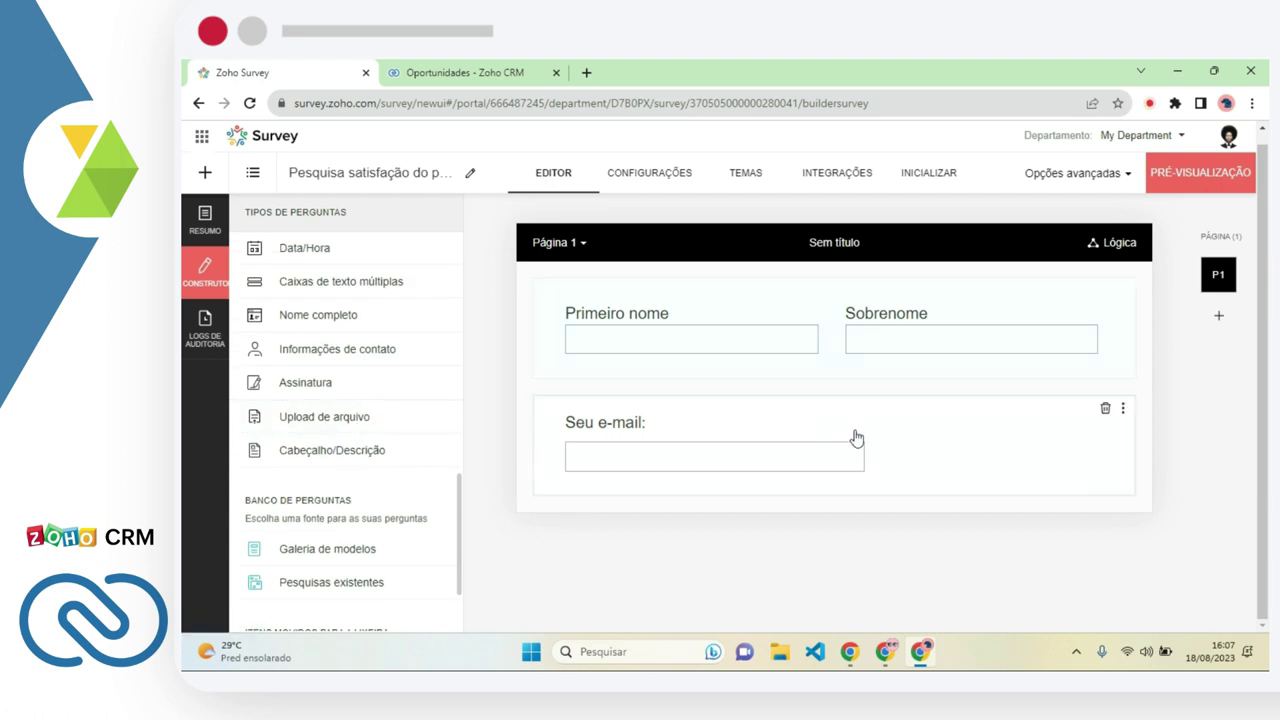
pyautogui.scroll(2, 345, 390)
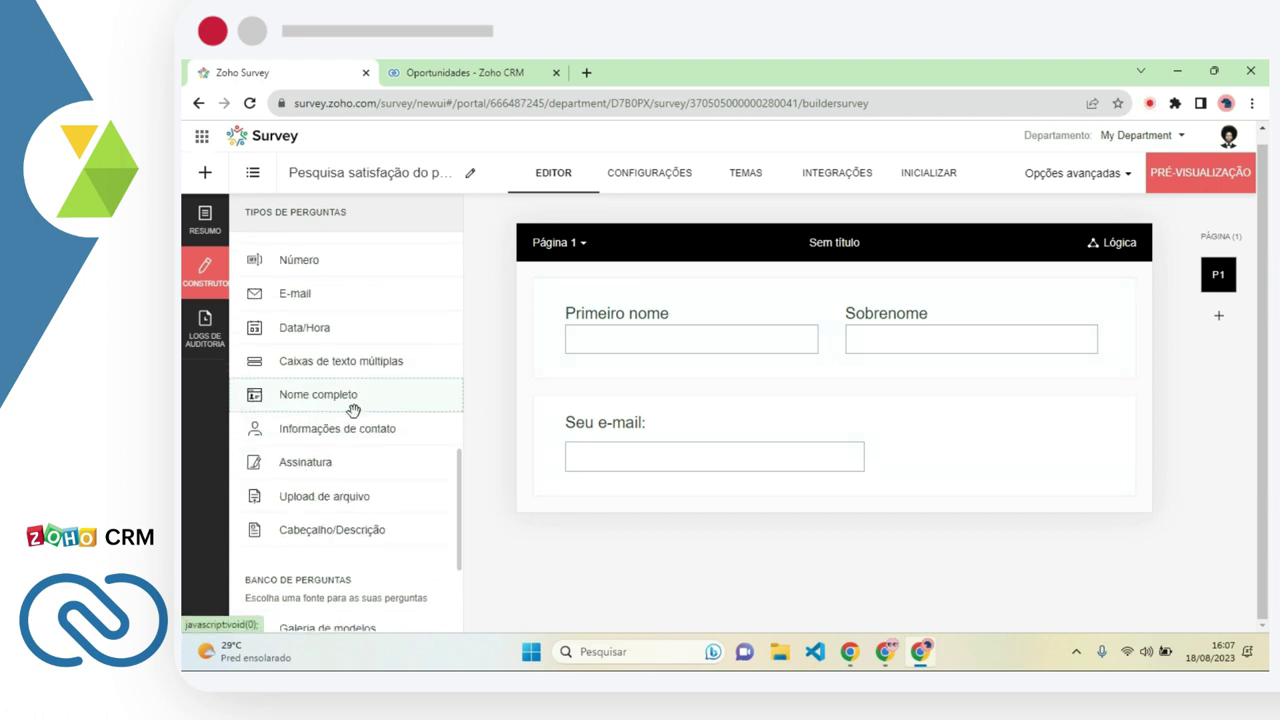
pyautogui.moveTo(345, 428); pyautogui.dragTo(730, 290)
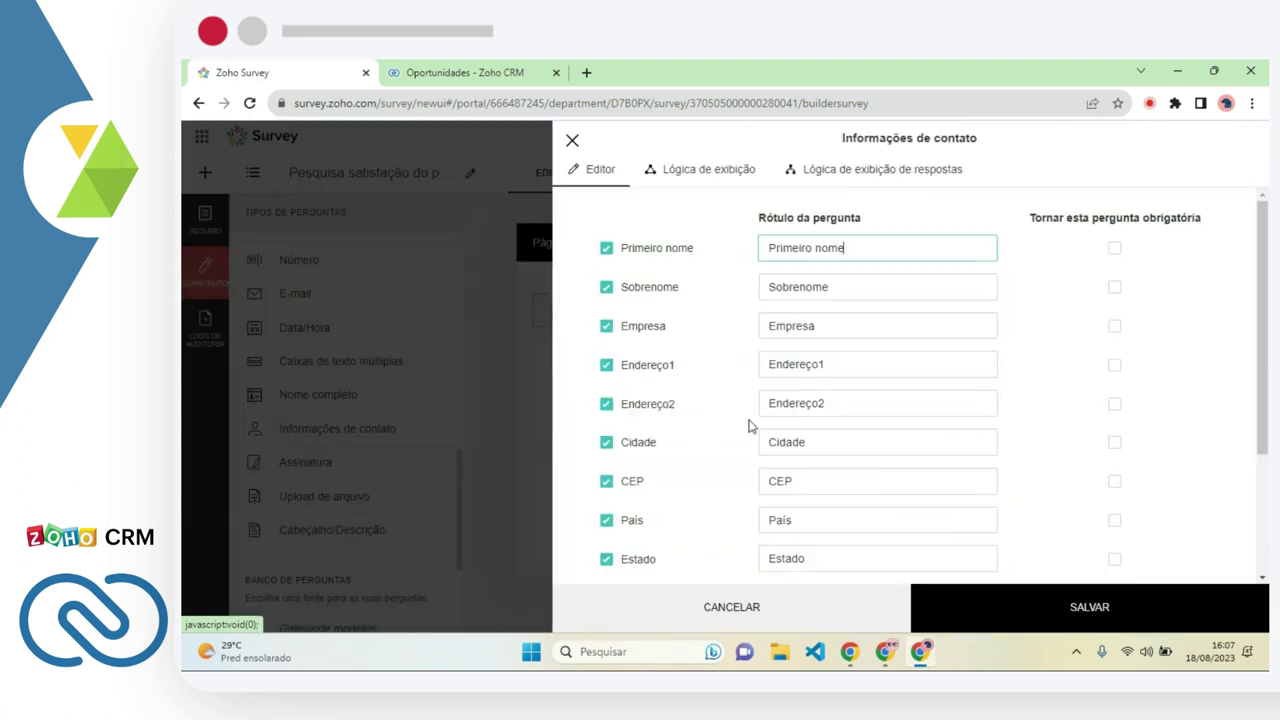
pyautogui.scroll(-3, 727, 410)
pyautogui.scroll(3, 725, 415)
pyautogui.scroll(-2, 731, 360)
pyautogui.scroll(2, 705, 362)
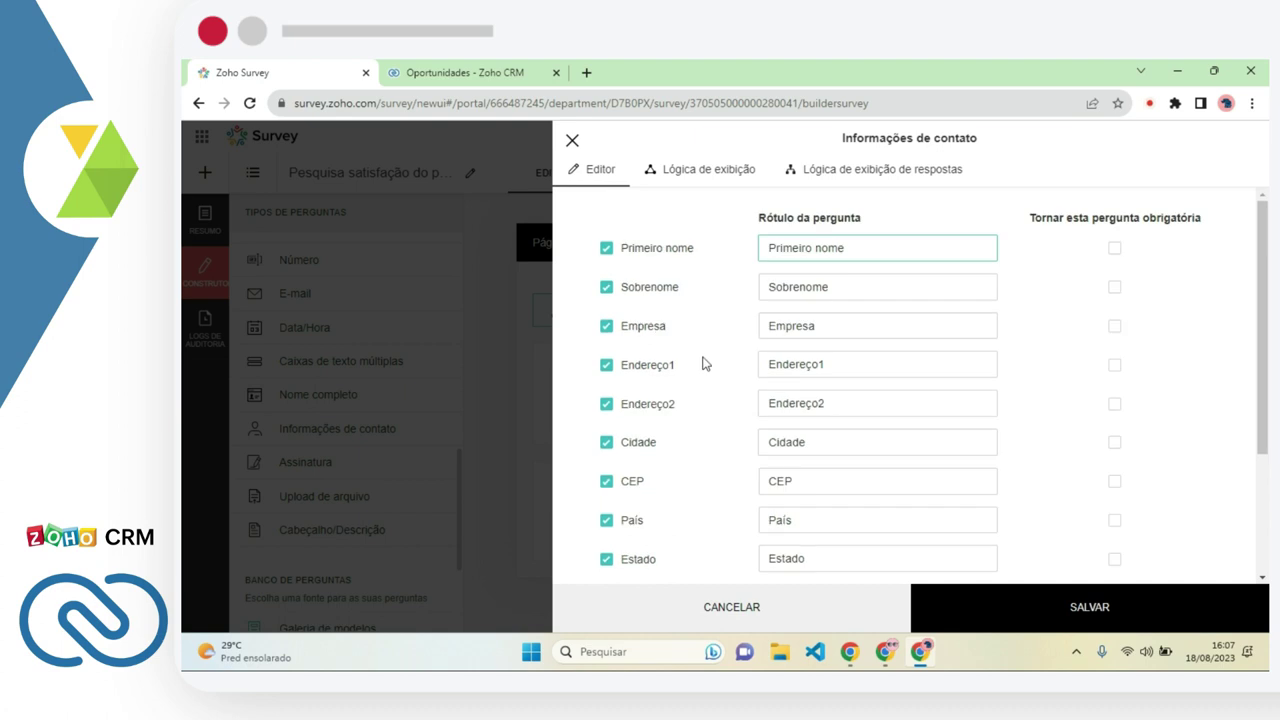
# Exclude Sobrenome, Endereço1, Endereço2, Cidade, CEP, País and Estado from the contact information question
pyautogui.click(607, 366)
pyautogui.click(606, 405)
pyautogui.click(606, 443)
pyautogui.click(606, 481)
pyautogui.scroll(-1, 623, 397)
pyautogui.scroll(1, 623, 397)
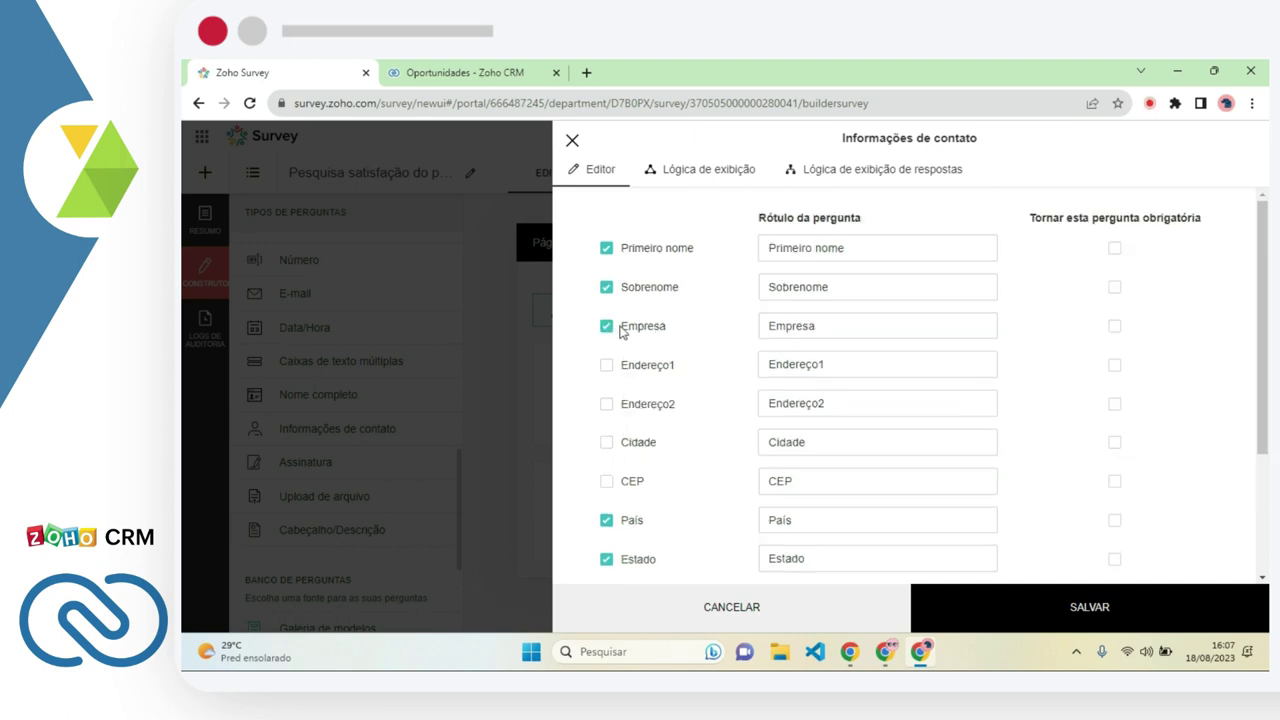
pyautogui.click(606, 289)
pyautogui.scroll(-1, 670, 330)
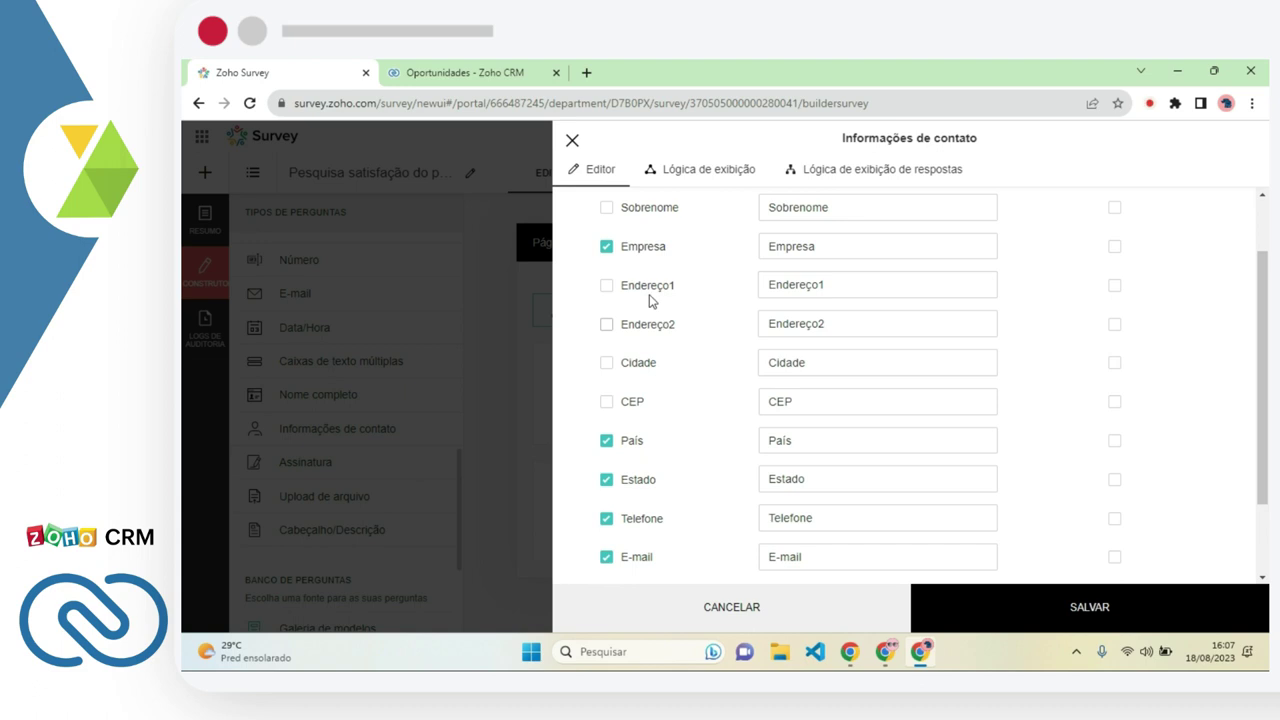
pyautogui.click(610, 440)
pyautogui.click(606, 480)
# Change the label of the "Primeiro nome" field to "Nome" in the contact information question
pyautogui.scroll(-1, 640, 525)
pyautogui.scroll(2, 656, 495)
pyautogui.moveTo(860, 247); pyautogui.dragTo(716, 248)
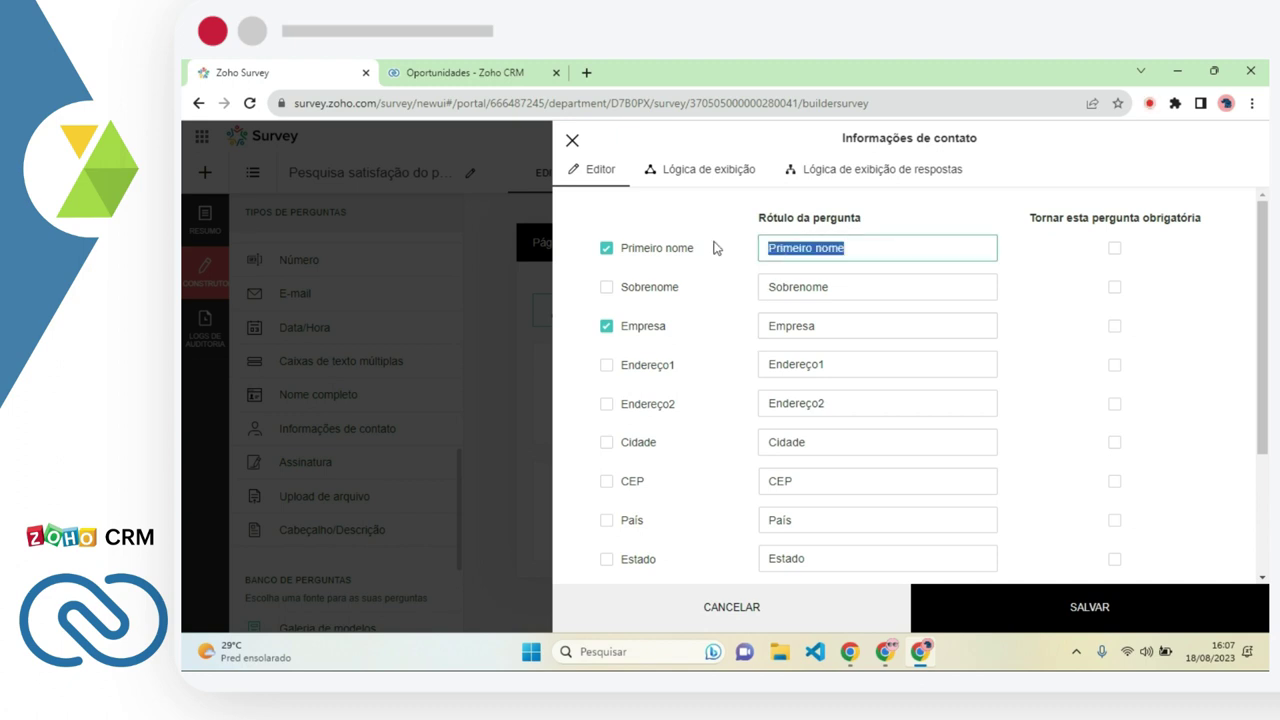
pyautogui.write('Nome')
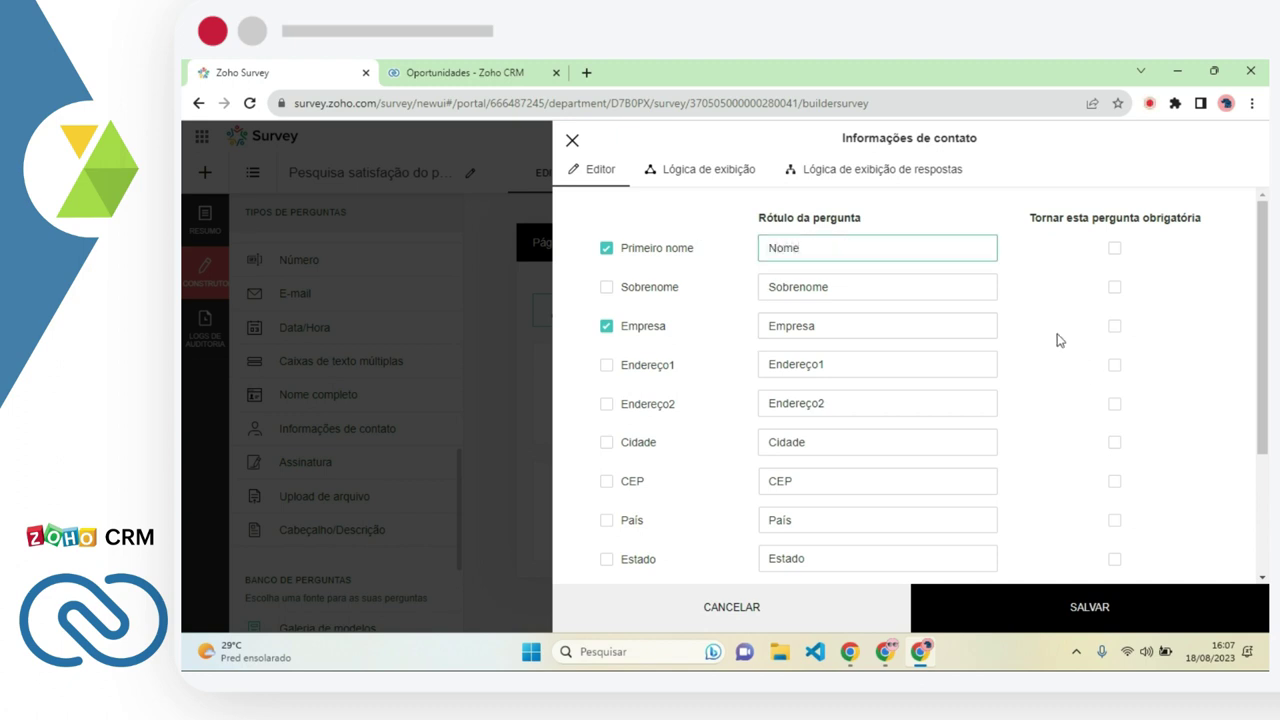
# Make the Nome, Empresa, Telefone and E-mail fields mandatory and save the contact information question
pyautogui.click(1115, 249)
pyautogui.click(1115, 326)
pyautogui.scroll(-2, 1122, 360)
pyautogui.click(1115, 438)
pyautogui.click(1115, 477)
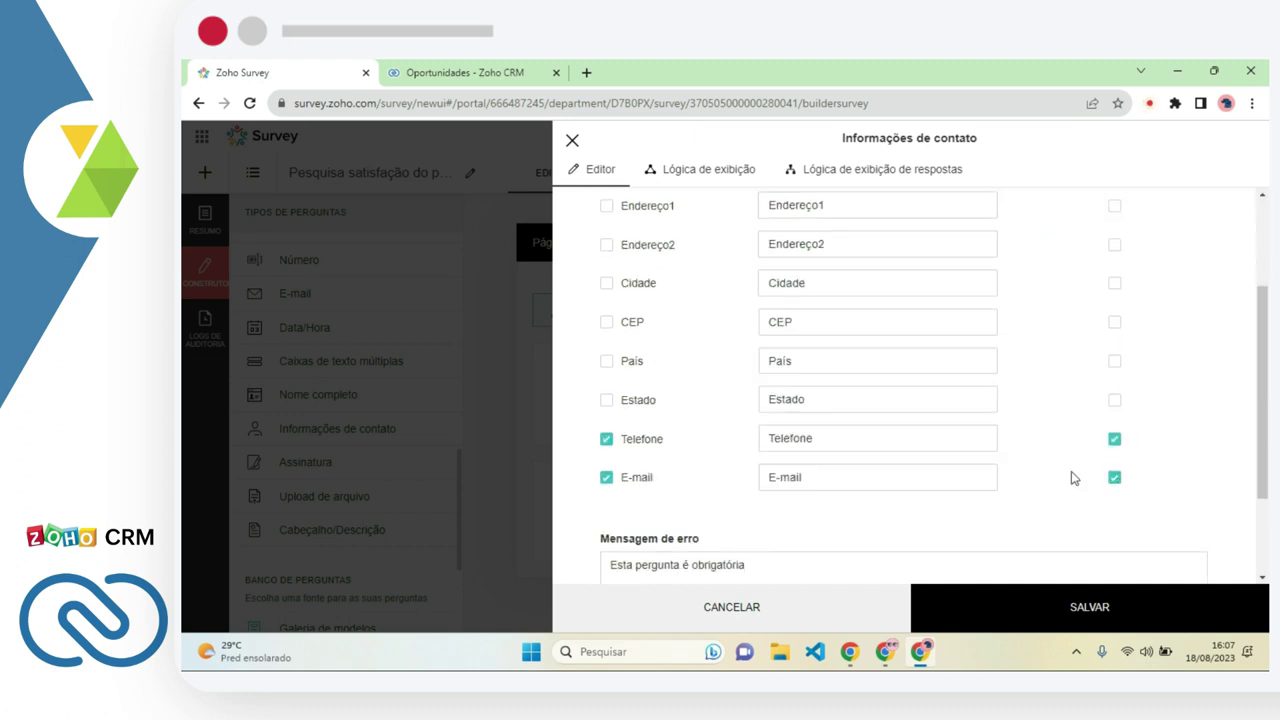
pyautogui.scroll(-2, 920, 486)
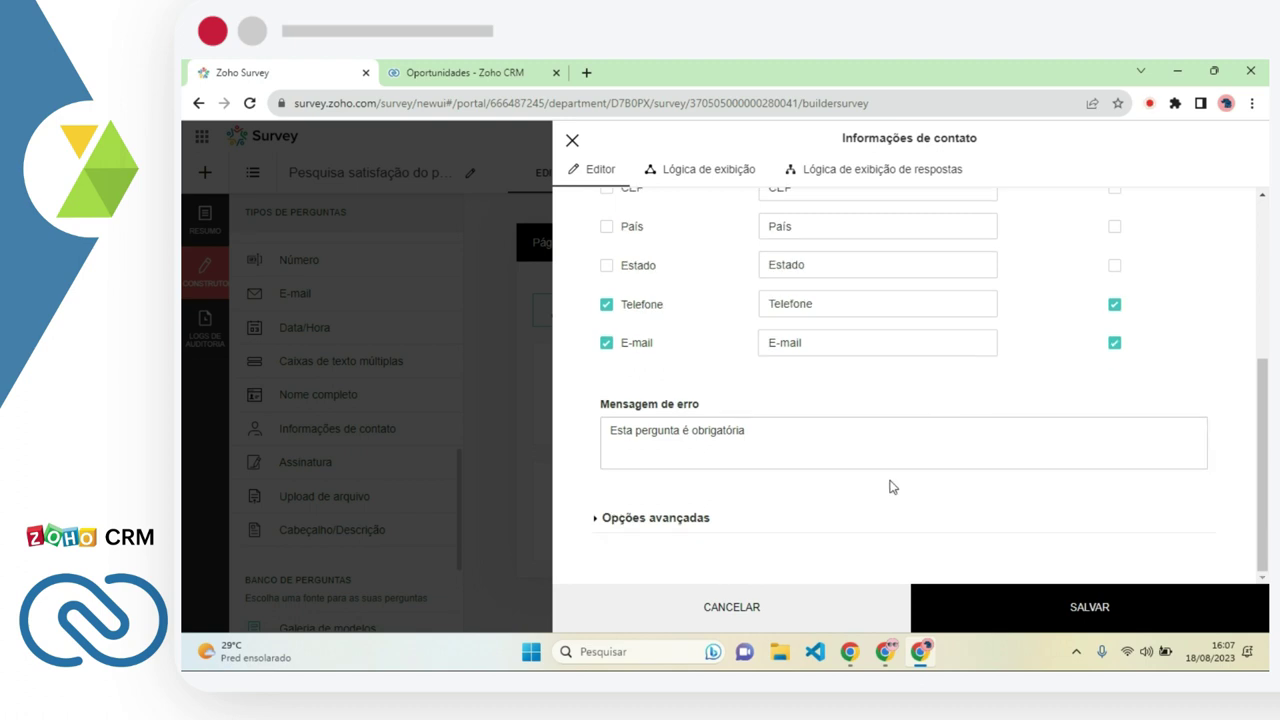
pyautogui.click(1088, 608)
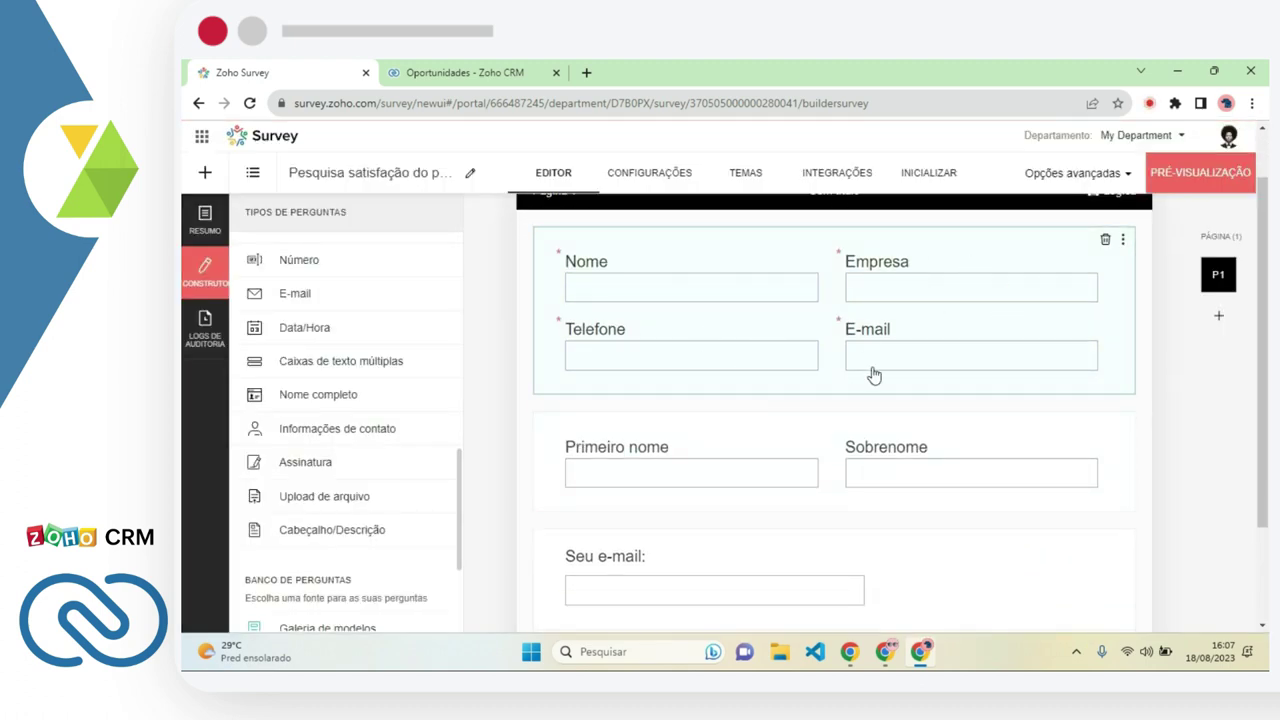
# Delete the separate full name and "Seu e-mail:" questions from page 1 and dismiss the deletion notice
pyautogui.click(1105, 425)
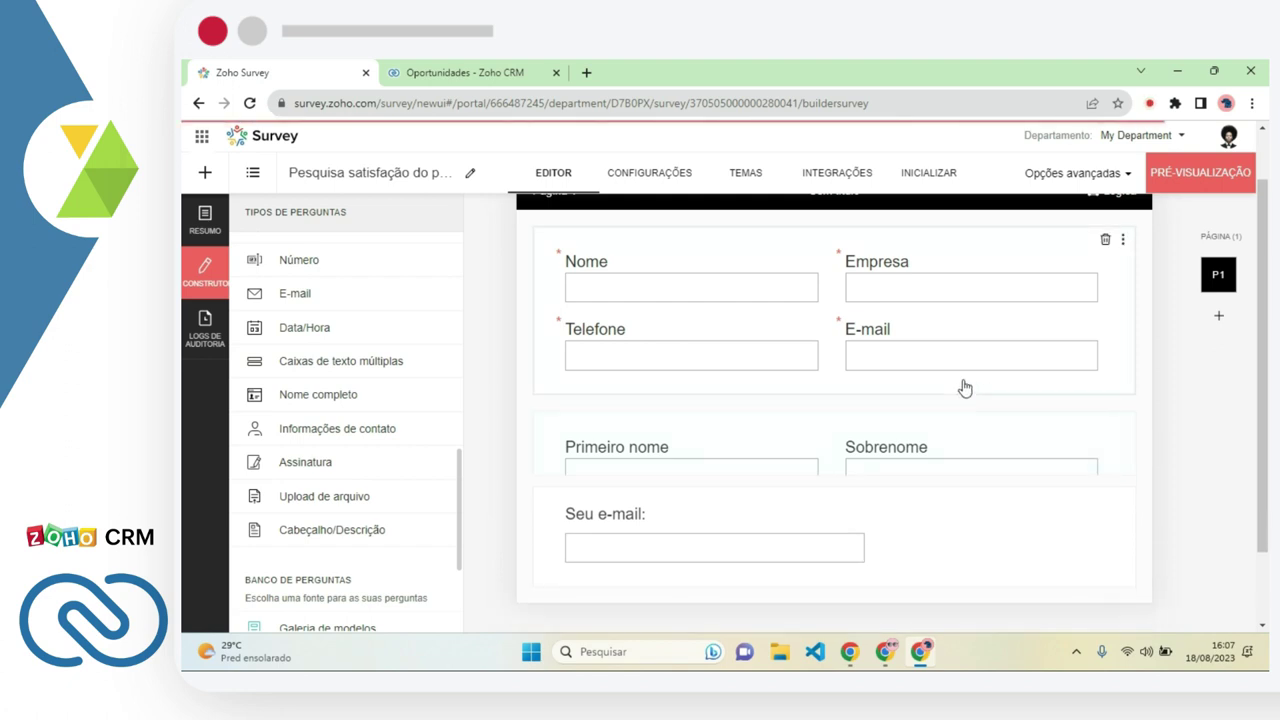
pyautogui.click(1105, 471)
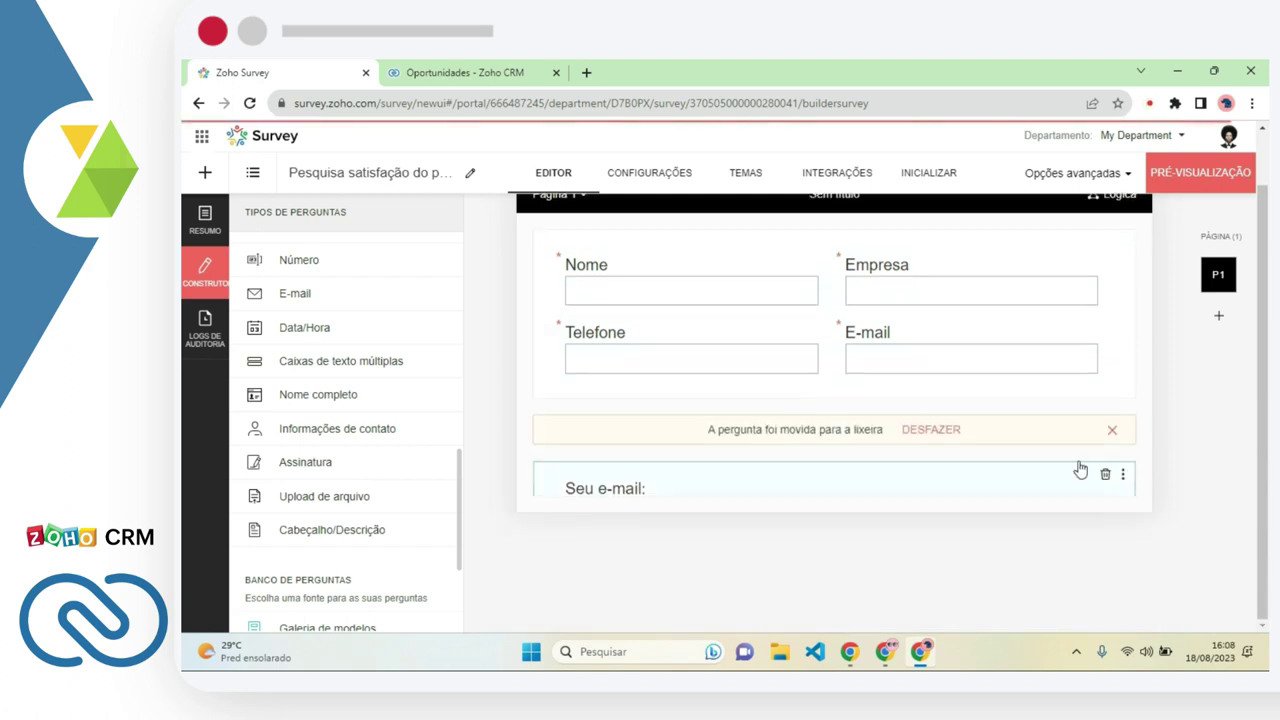
pyautogui.moveTo(461, 476); pyautogui.dragTo(474, 249)
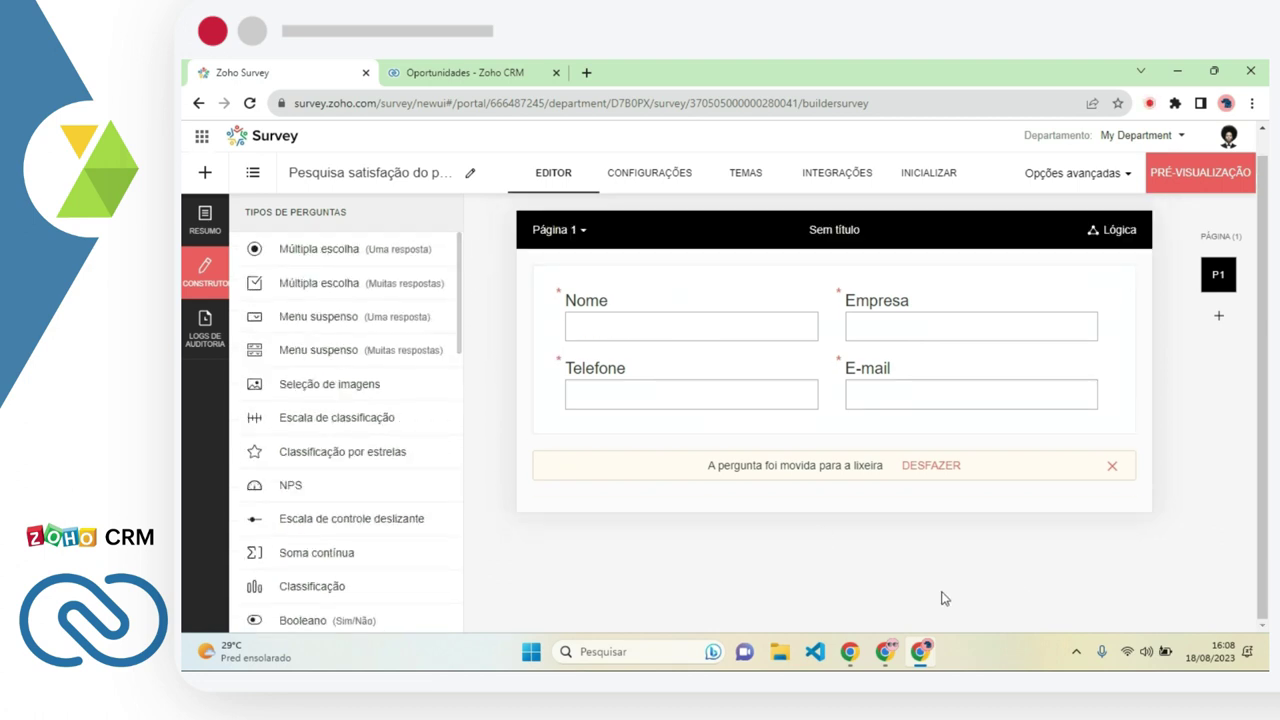
pyautogui.click(1110, 467)
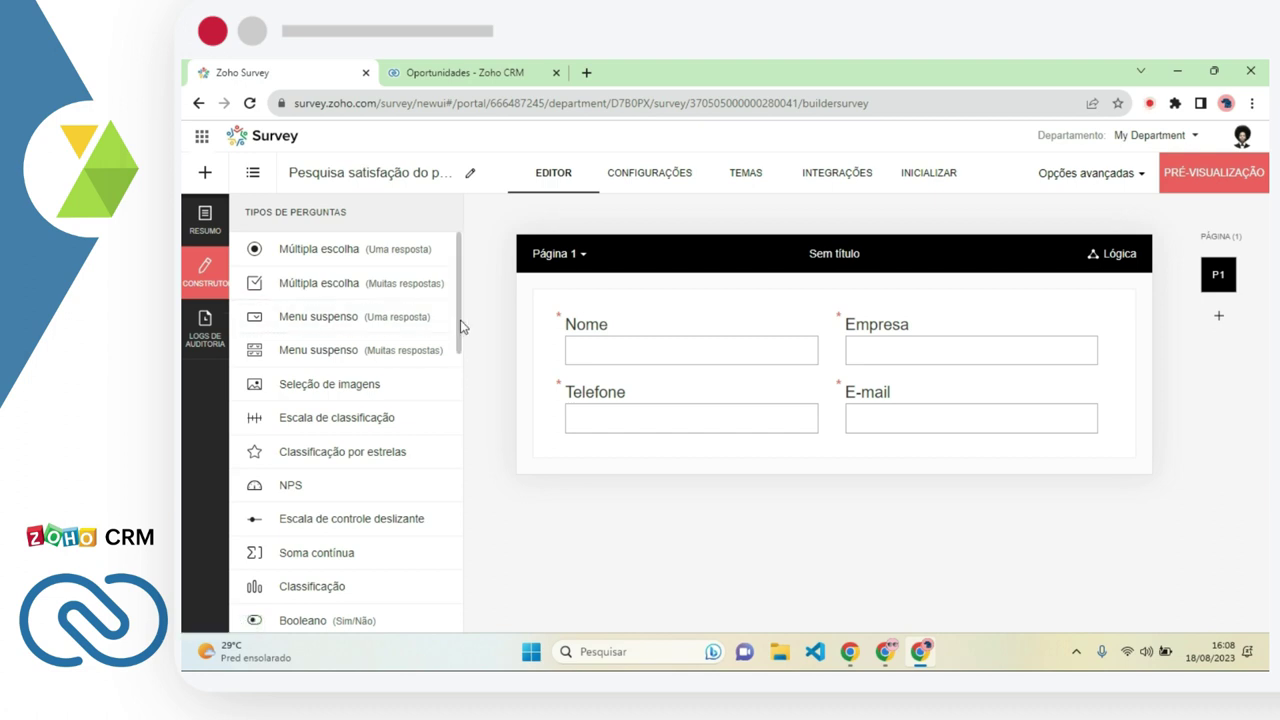
# Add an NPS question below the contact fields asking "Como você avalia o atendimento no Projeto com a nossa equipe?"
pyautogui.scroll(-2, 463, 330)
pyautogui.scroll(1, 371, 400)
pyautogui.moveTo(320, 446); pyautogui.dragTo(711, 465)
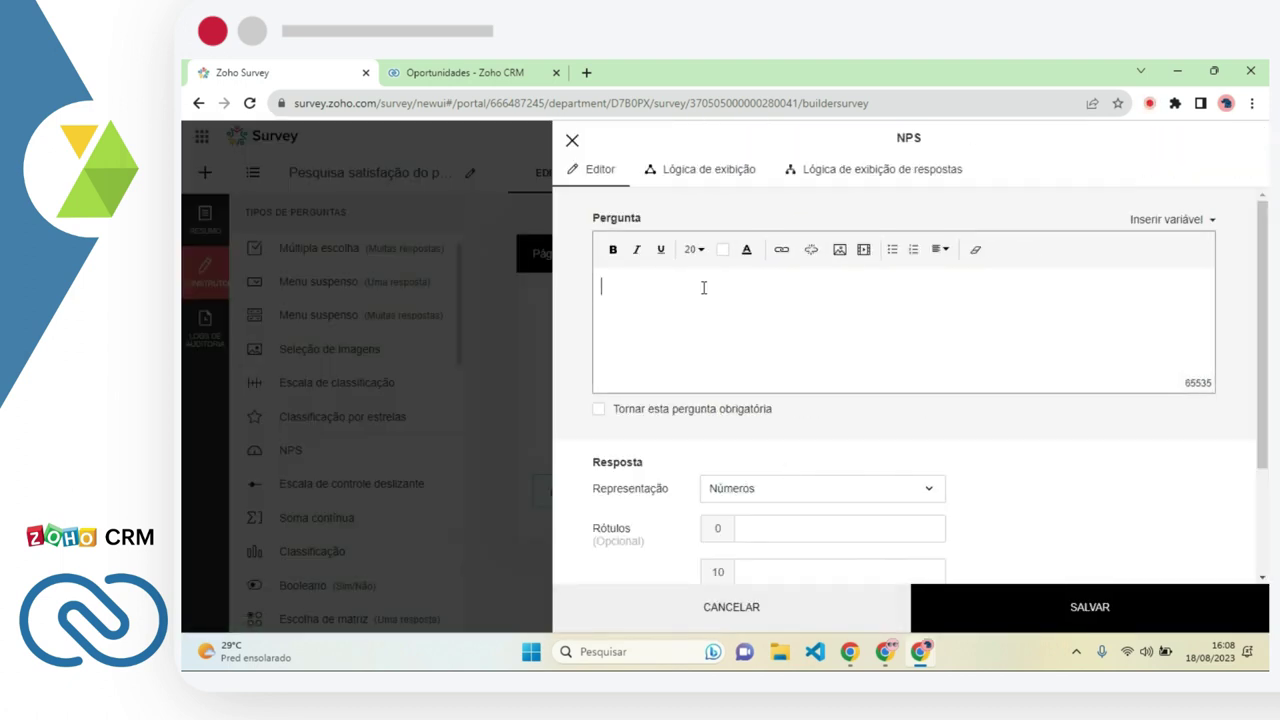
pyautogui.write('Como você avalia o atendimento no')
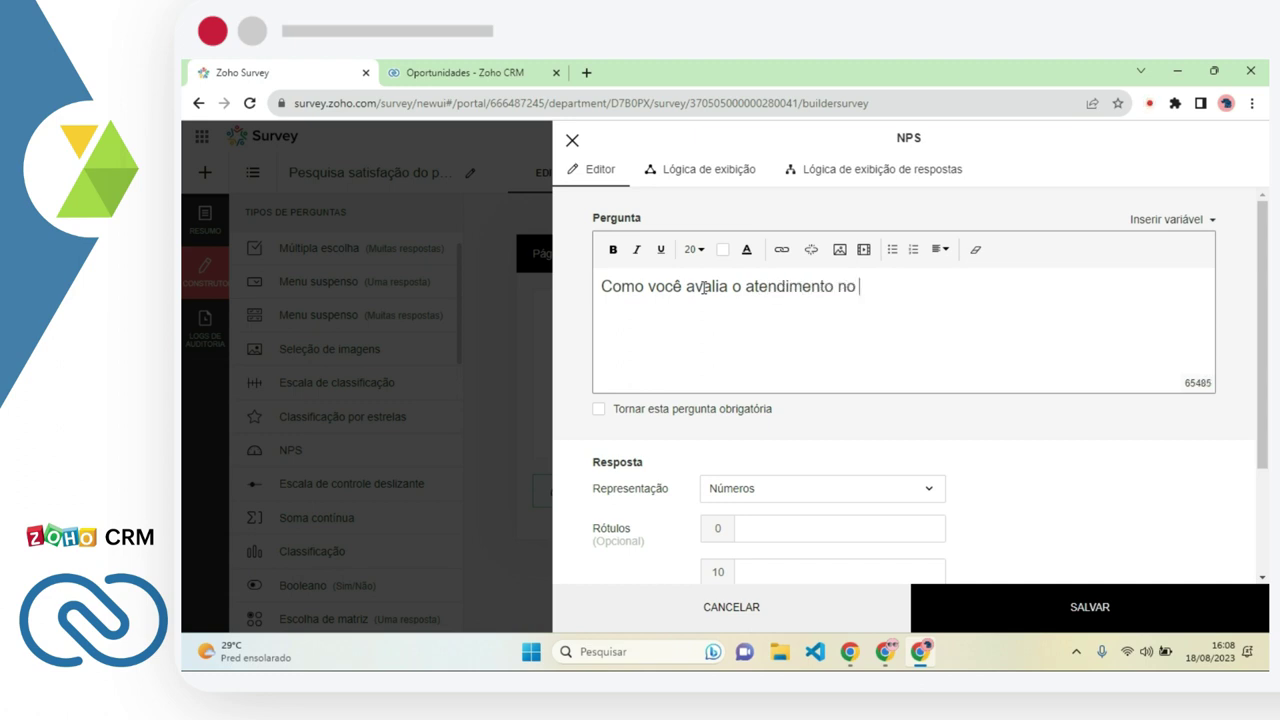
pyautogui.write(' Projeto com ')
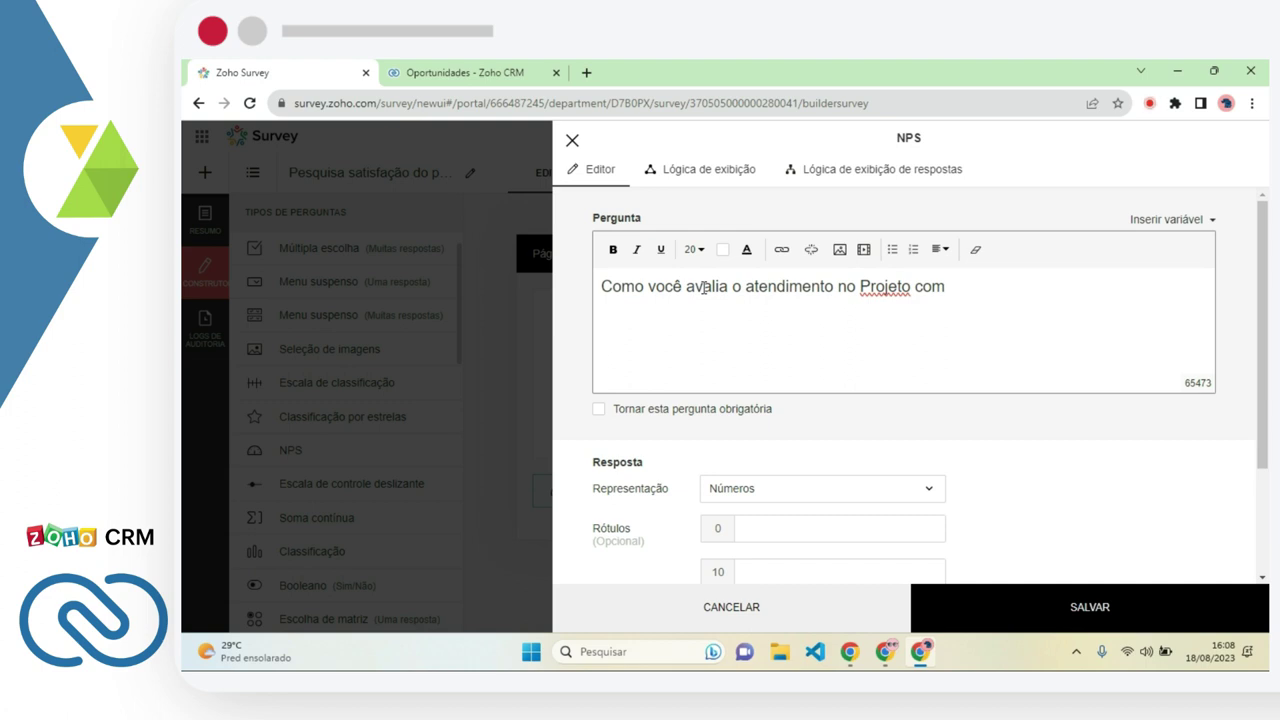
pyautogui.write('a nossa equipe?')
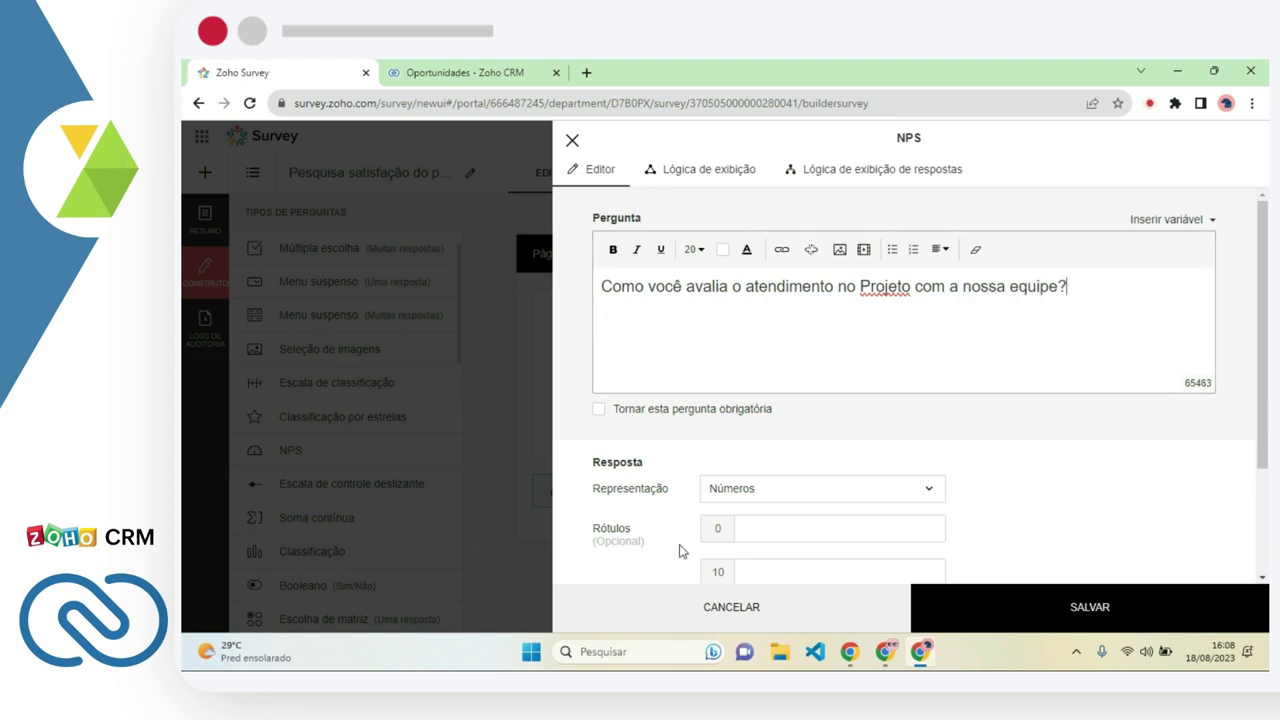
# Label the NPS scale's 0 end as "Ruim" and its 10 end as "Ótimo"
pyautogui.scroll(-1, 594, 591)
pyautogui.click(750, 451)
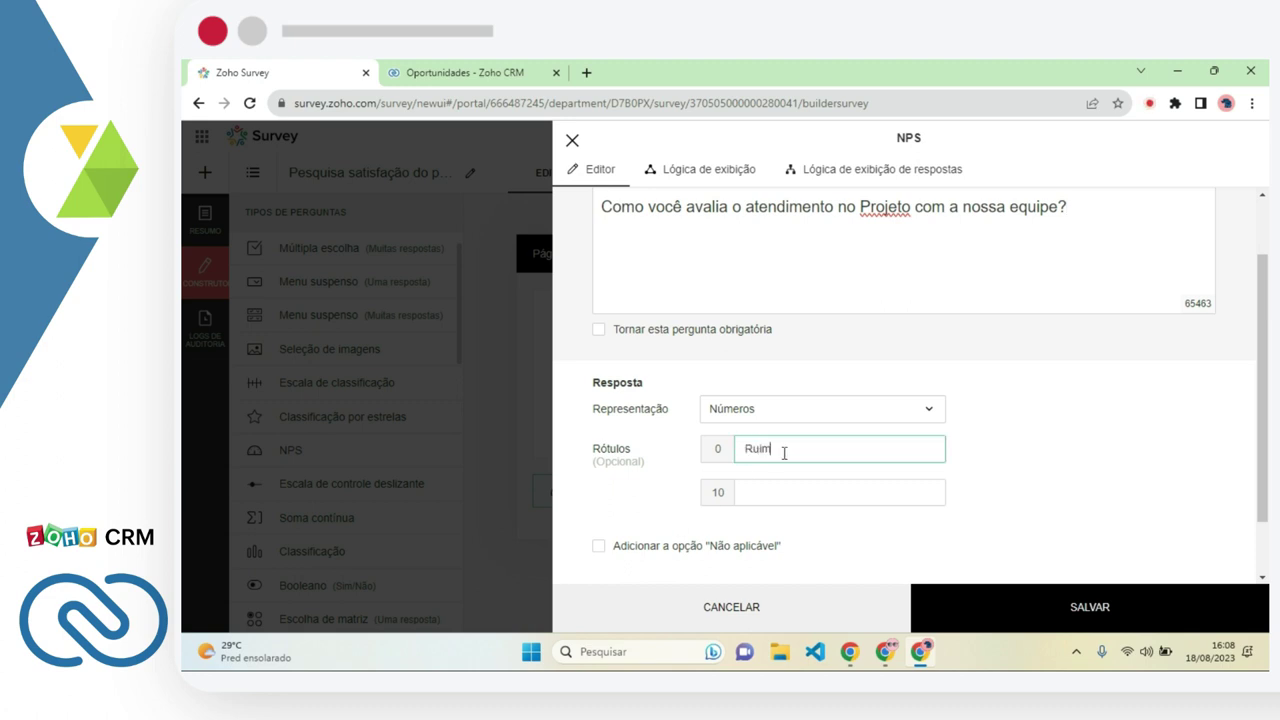
pyautogui.click(815, 493)
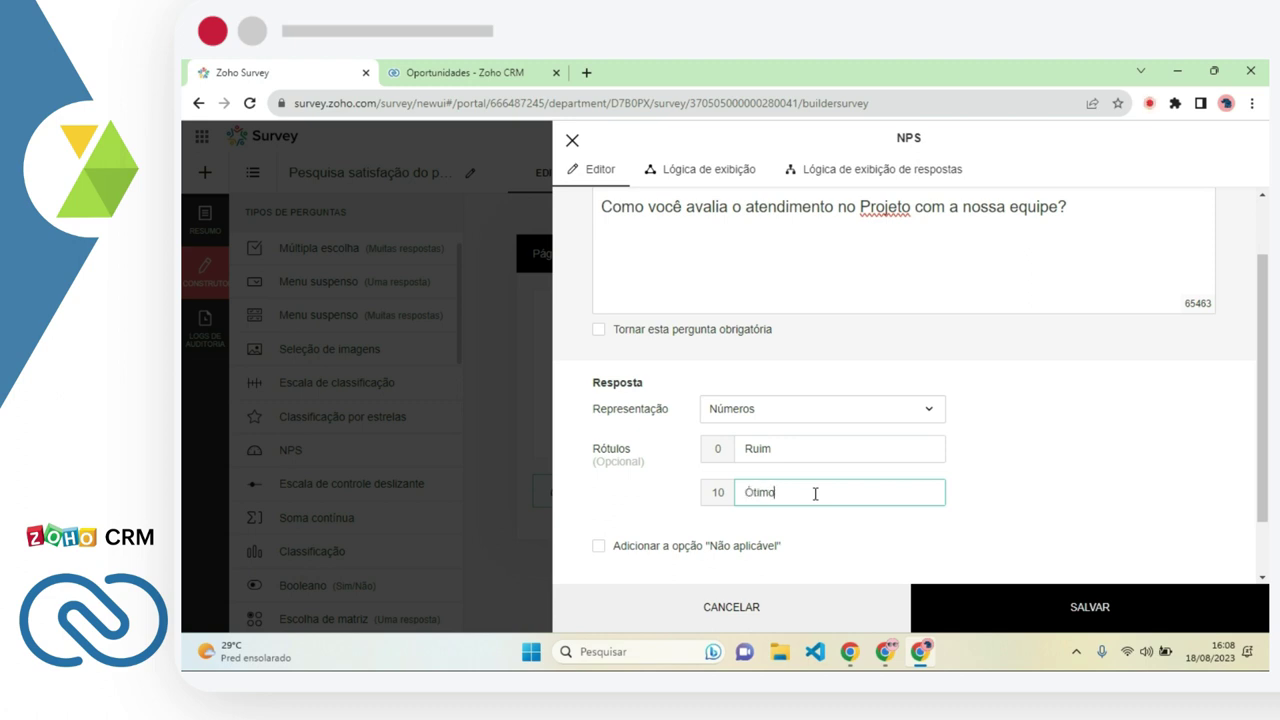
pyautogui.scroll(-1, 894, 534)
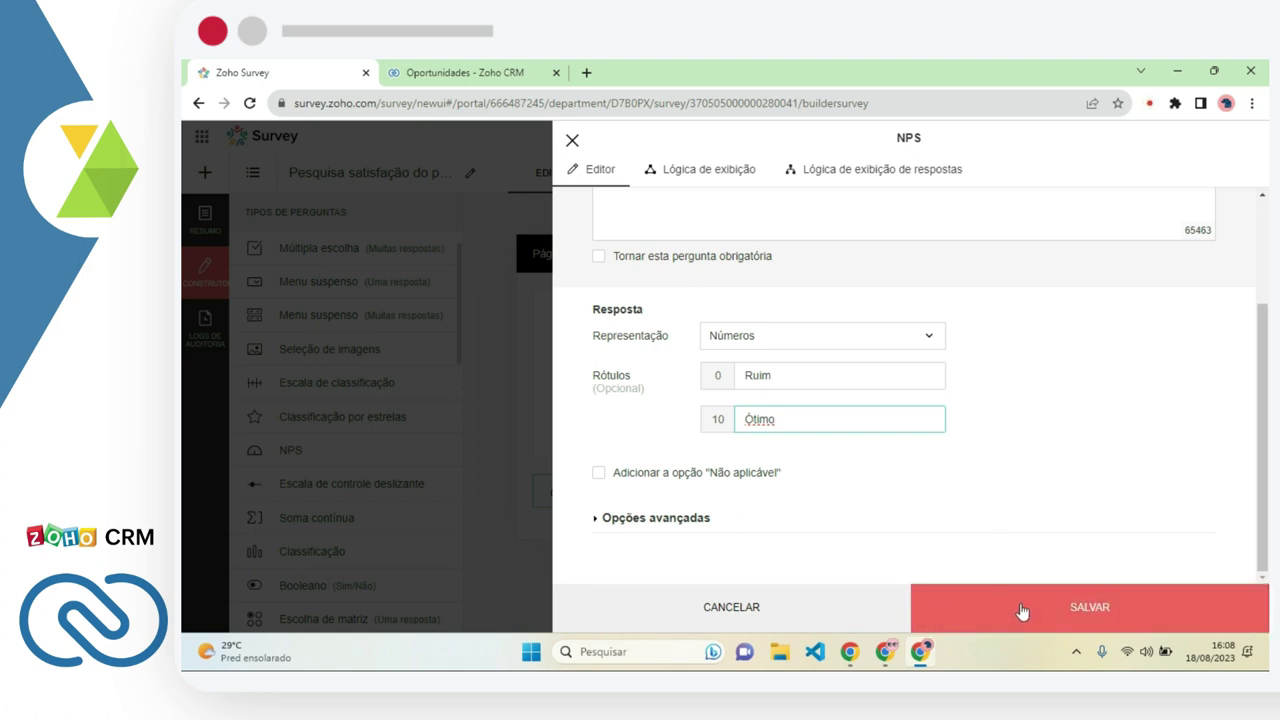
# Make the NPS question about the team's service mandatory and save it
pyautogui.scroll(1, 600, 240)
pyautogui.click(598, 337)
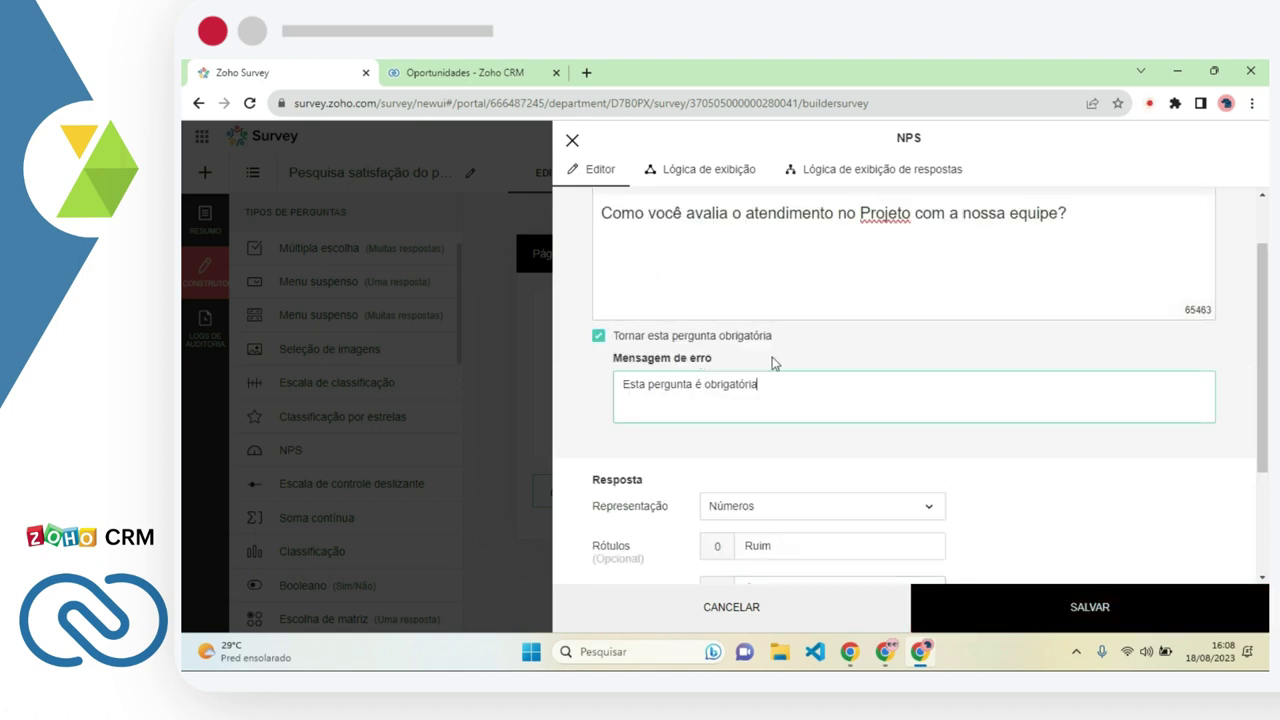
pyautogui.scroll(1, 800, 350)
pyautogui.click(960, 622)
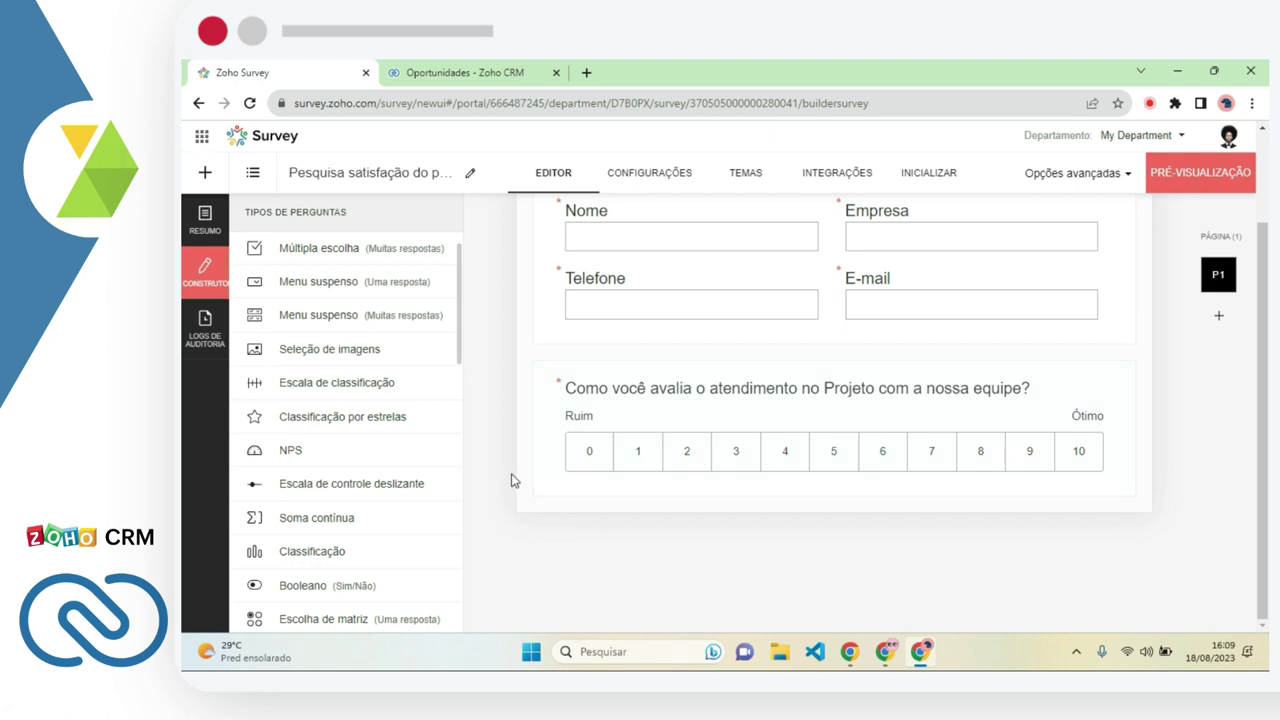
pyautogui.scroll(-1, 440, 378)
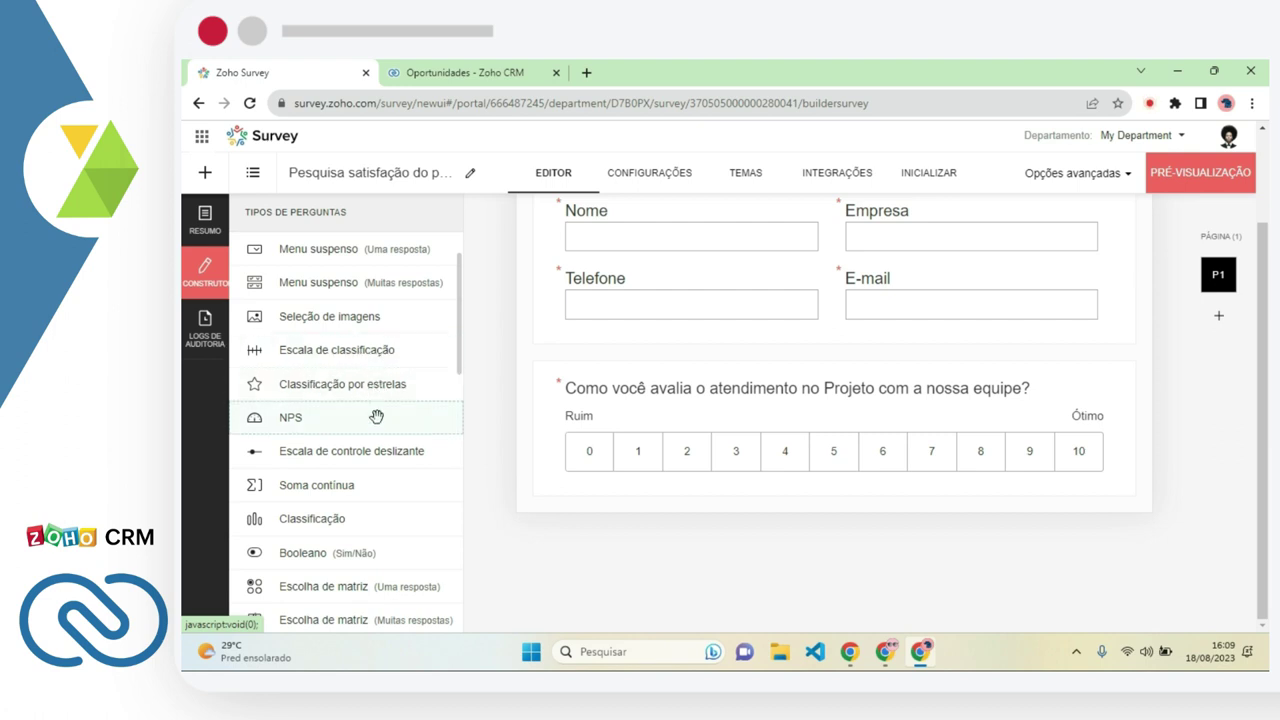
pyautogui.scroll(-4, 395, 430)
pyautogui.moveTo(458, 374); pyautogui.dragTo(457, 435)
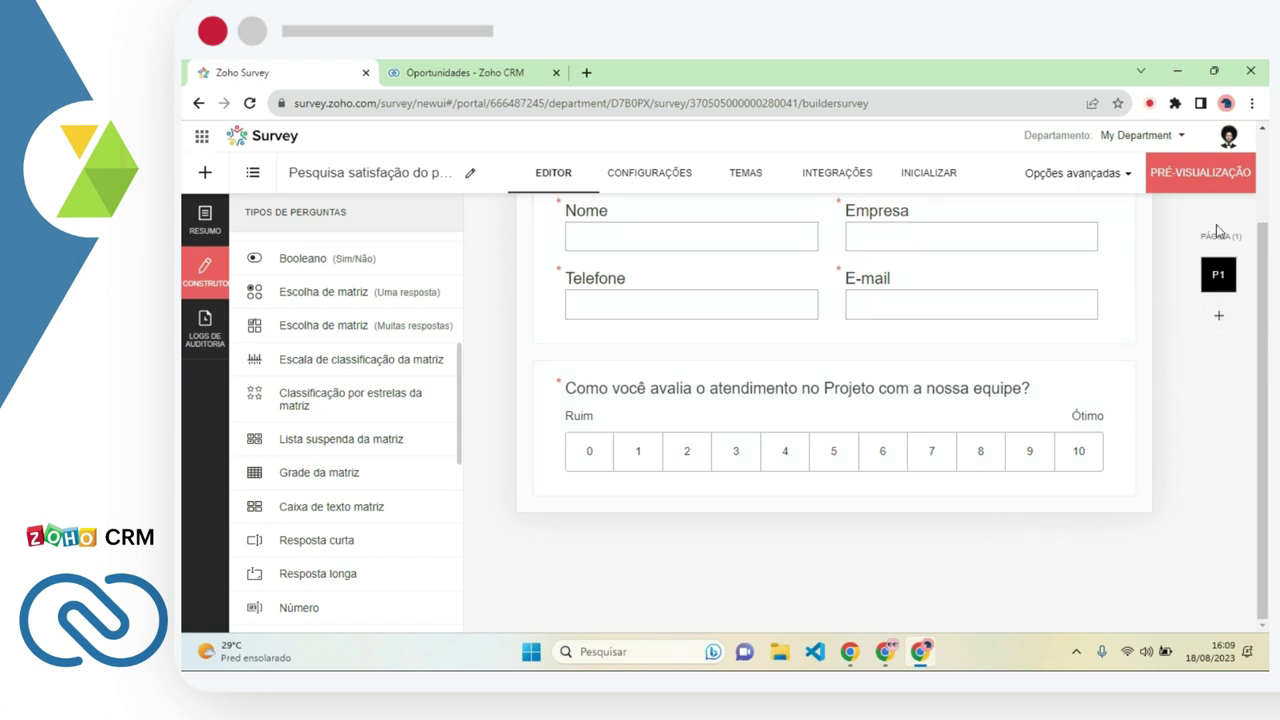
pyautogui.scroll(2, 893, 456)
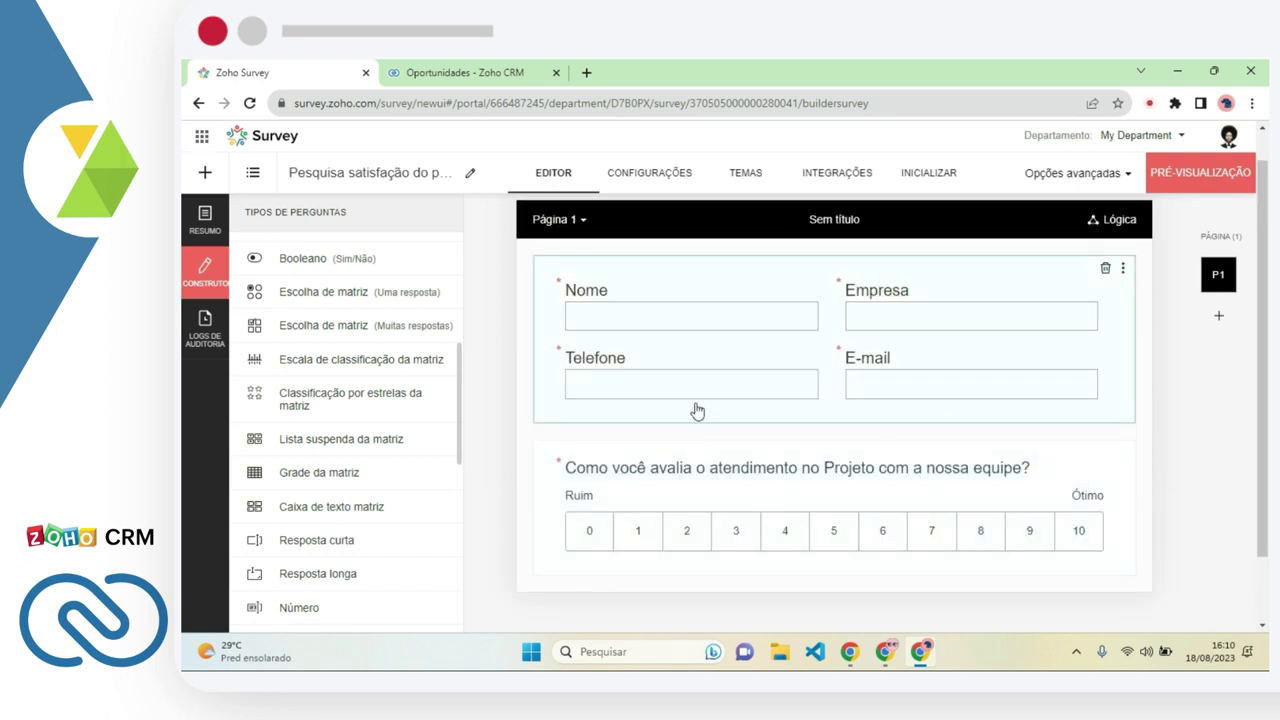
pyautogui.scroll(1, 795, 471)
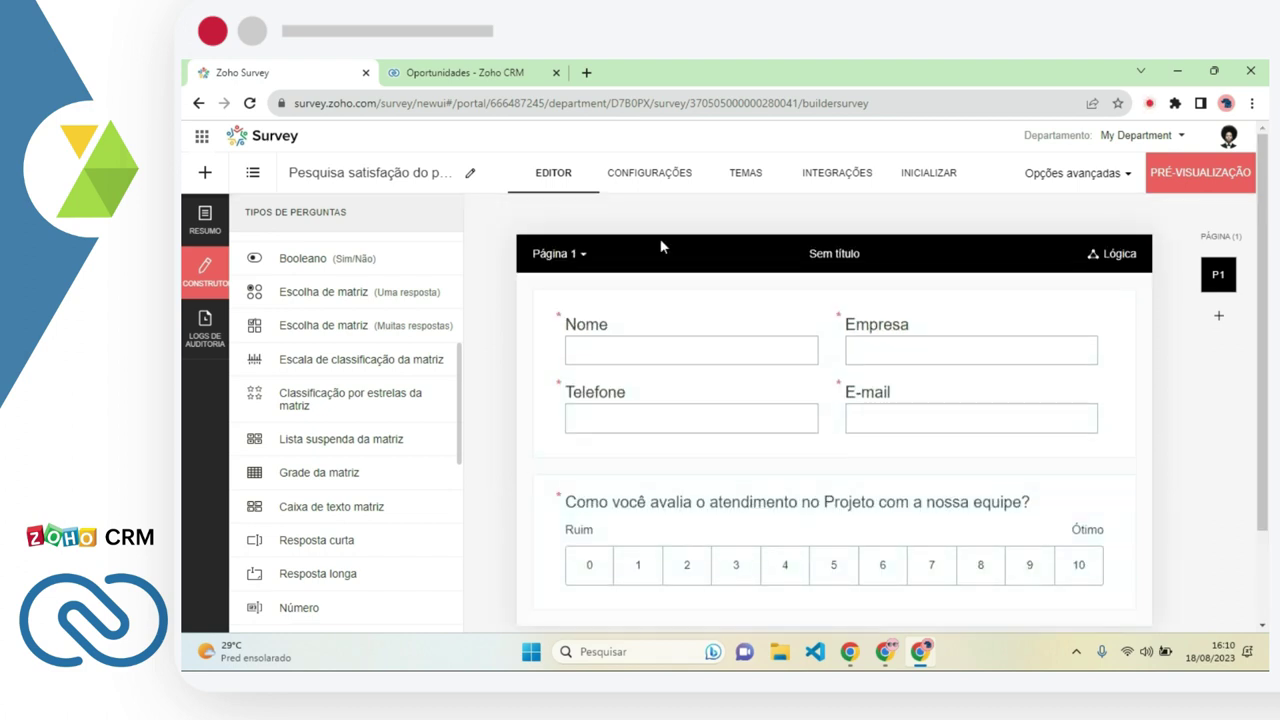
# Start a Zoho CRM integration for the survey with the Oportunidades module
pyautogui.click(833, 183)
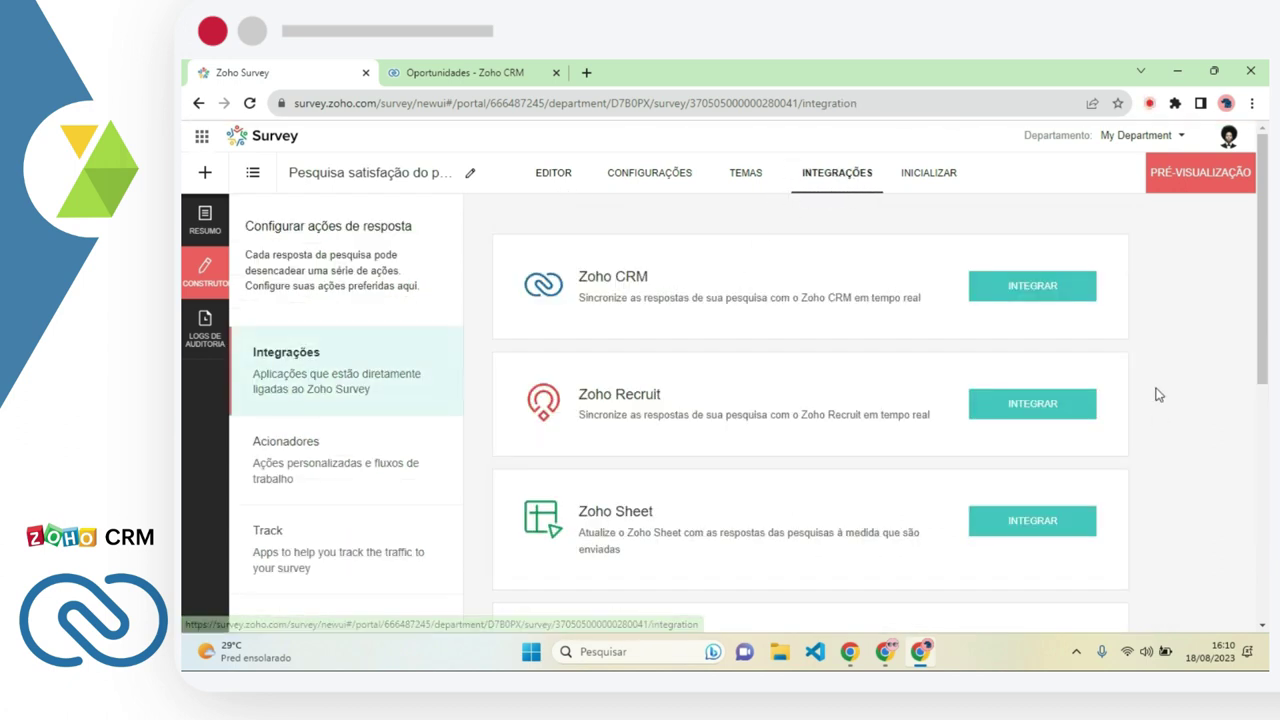
pyautogui.click(1030, 293)
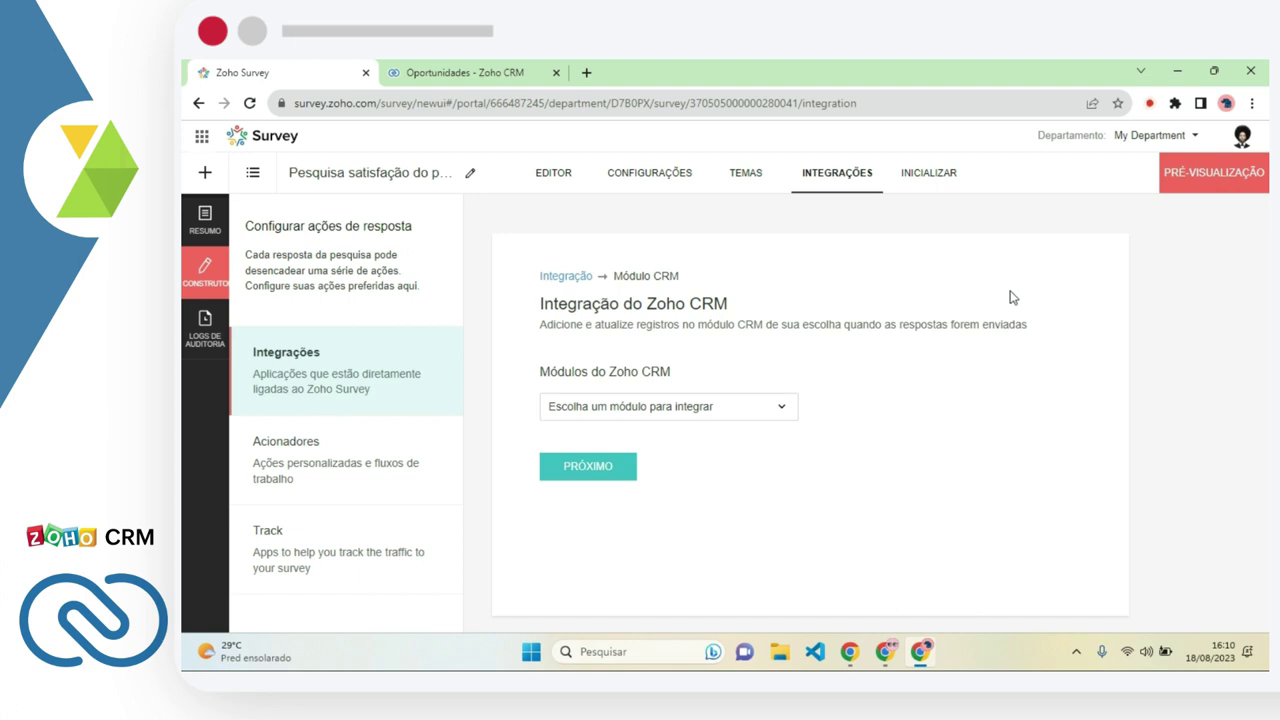
pyautogui.moveTo(522, 373); pyautogui.dragTo(697, 379)
pyautogui.click(697, 379)
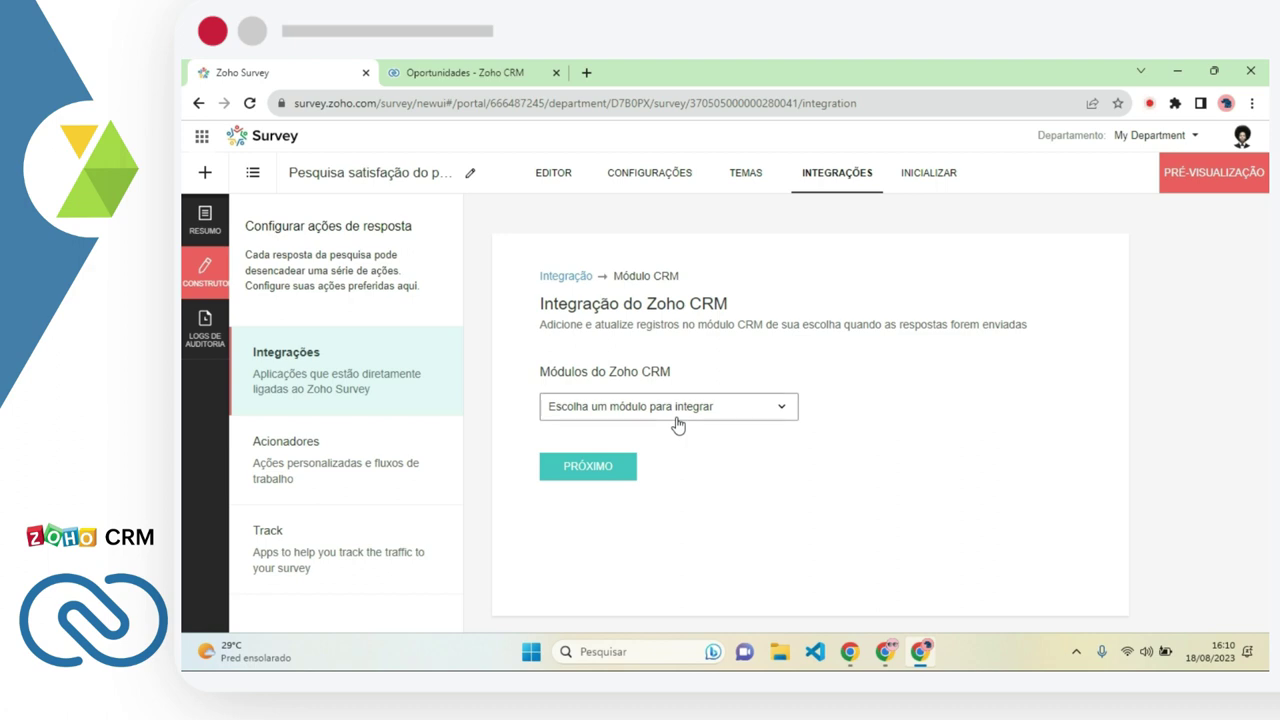
pyautogui.click(683, 416)
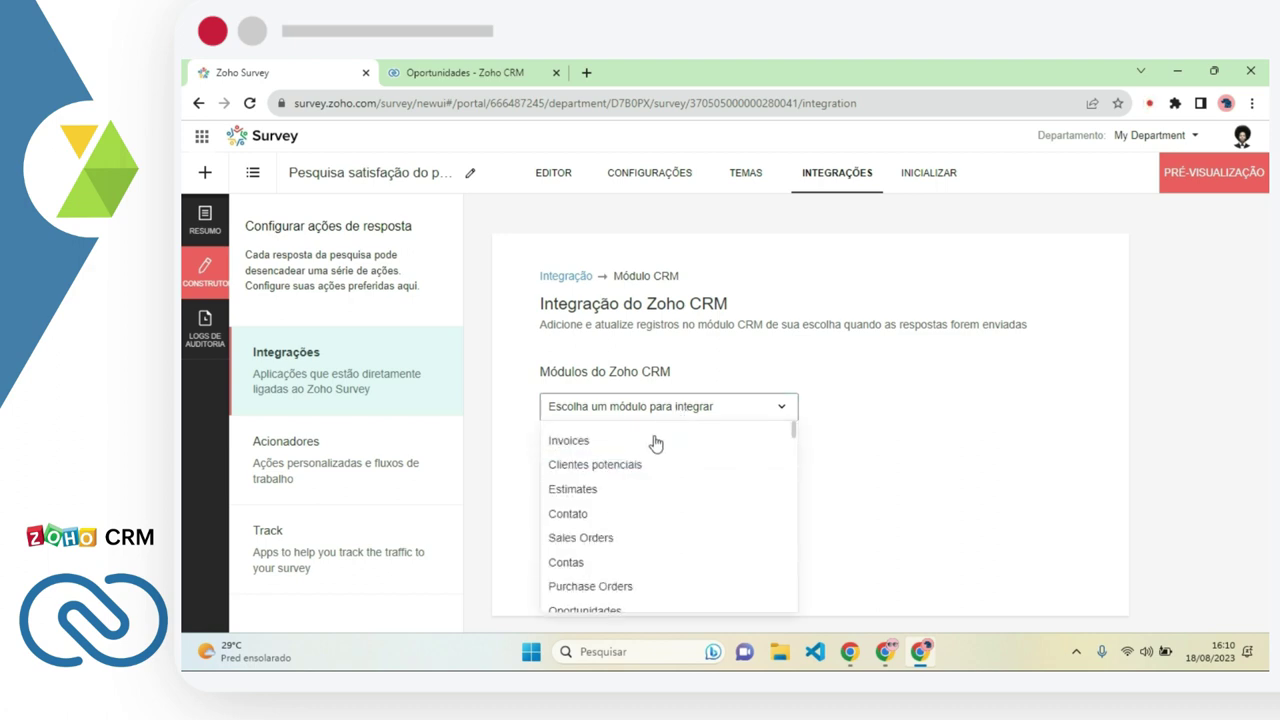
pyautogui.scroll(-1, 612, 550)
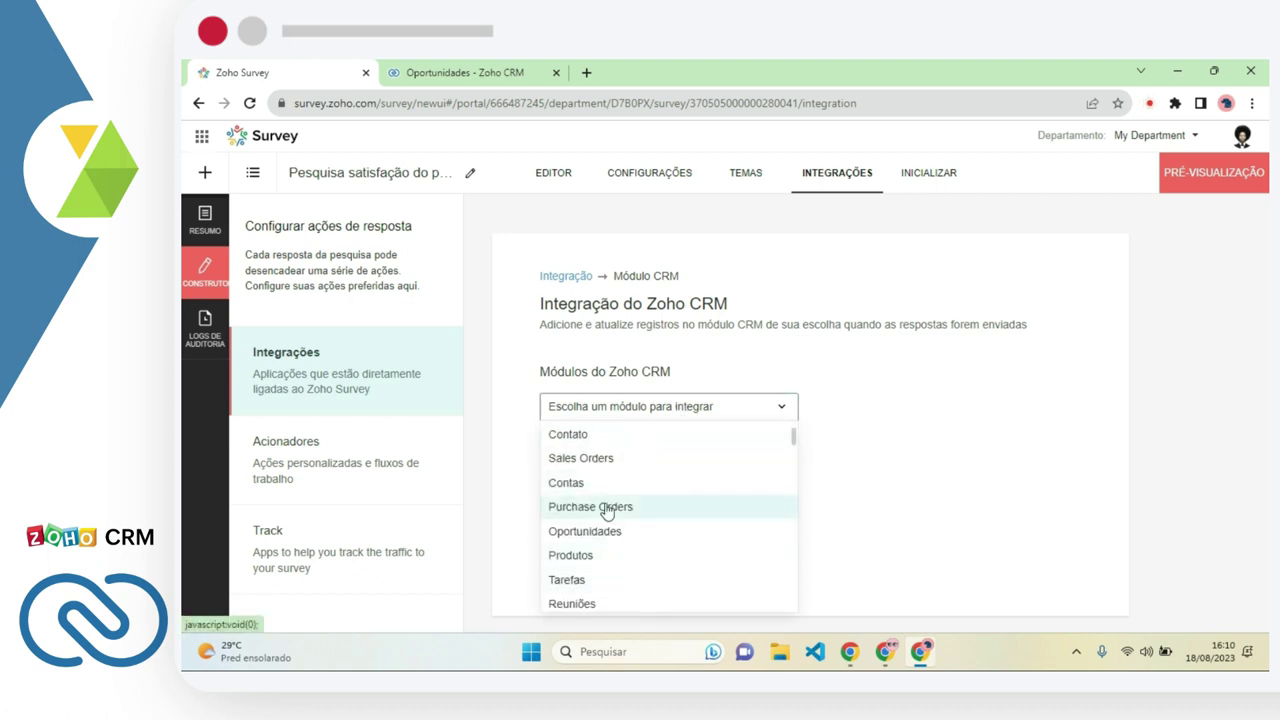
pyautogui.click(617, 531)
pyautogui.click(590, 472)
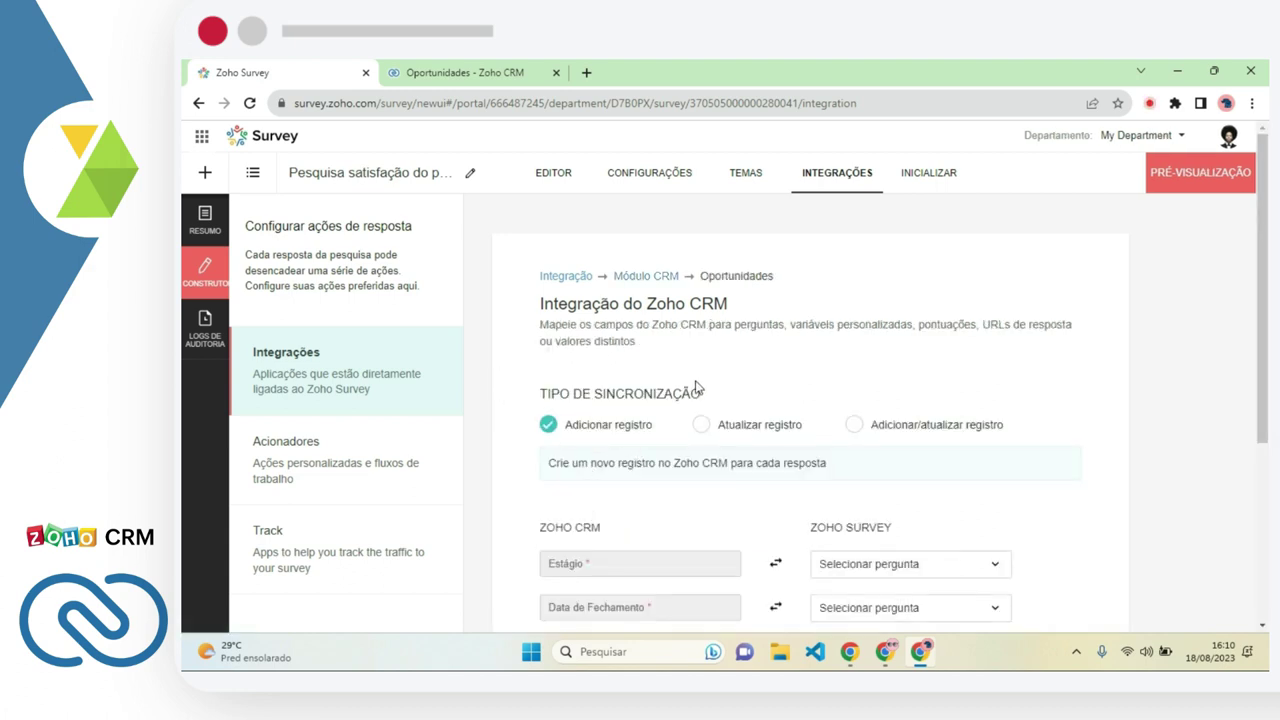
# Set the sync type to "Atualizar registro" and enable pre-populating survey answers with Zoho CRM information
pyautogui.scroll(-1, 697, 387)
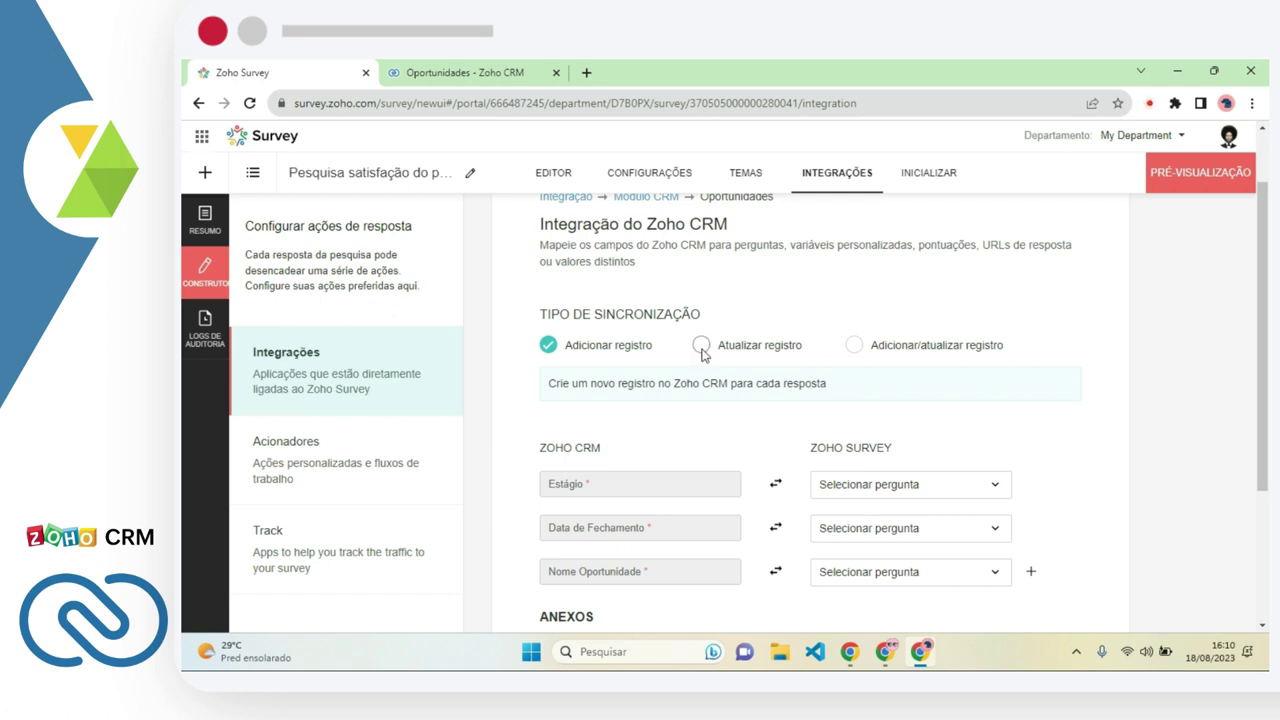
pyautogui.click(702, 347)
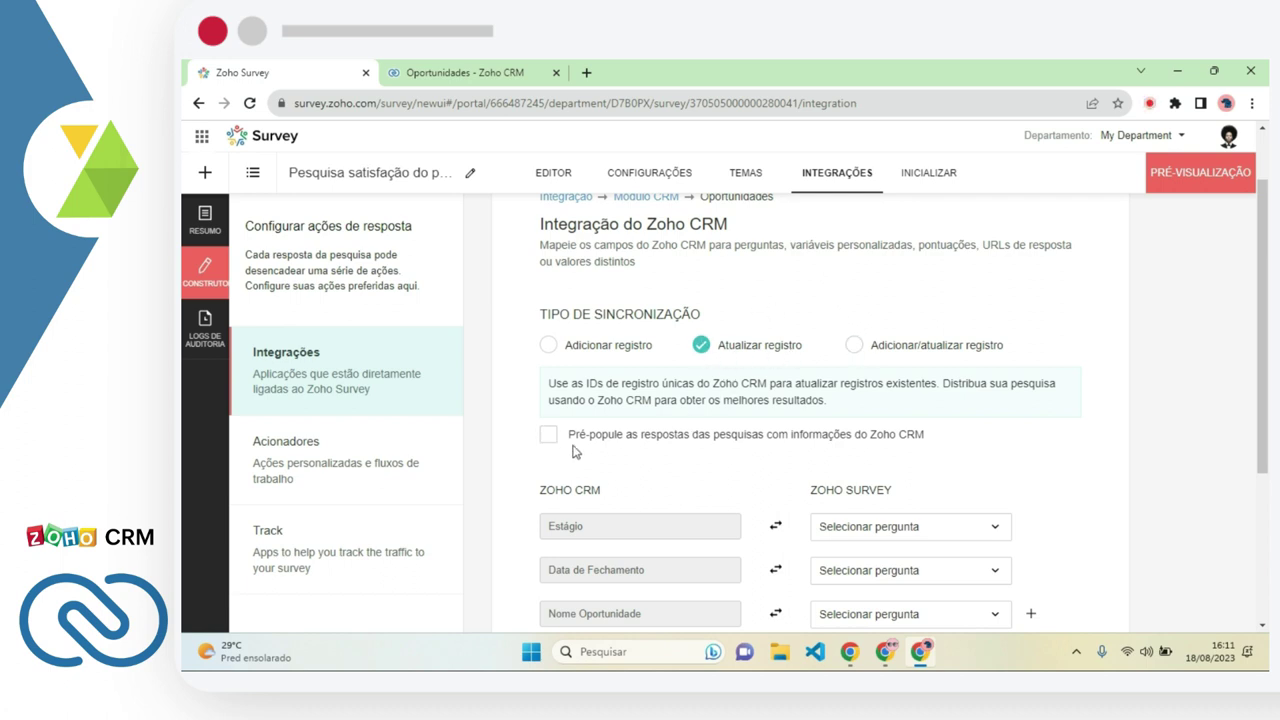
pyautogui.moveTo(568, 443); pyautogui.dragTo(920, 445)
pyautogui.click(952, 449)
pyautogui.click(548, 435)
pyautogui.scroll(-1, 685, 470)
pyautogui.moveTo(514, 405); pyautogui.dragTo(624, 412)
pyautogui.click(628, 413)
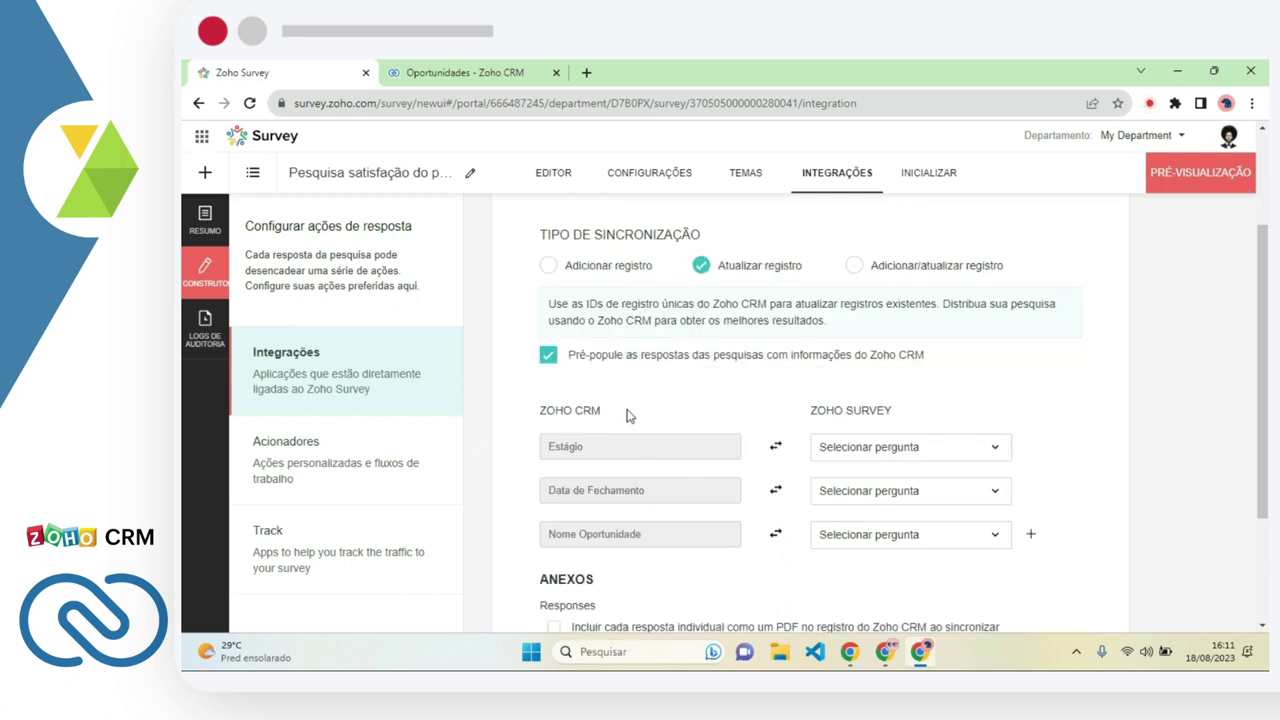
pyautogui.scroll(-1, 613, 567)
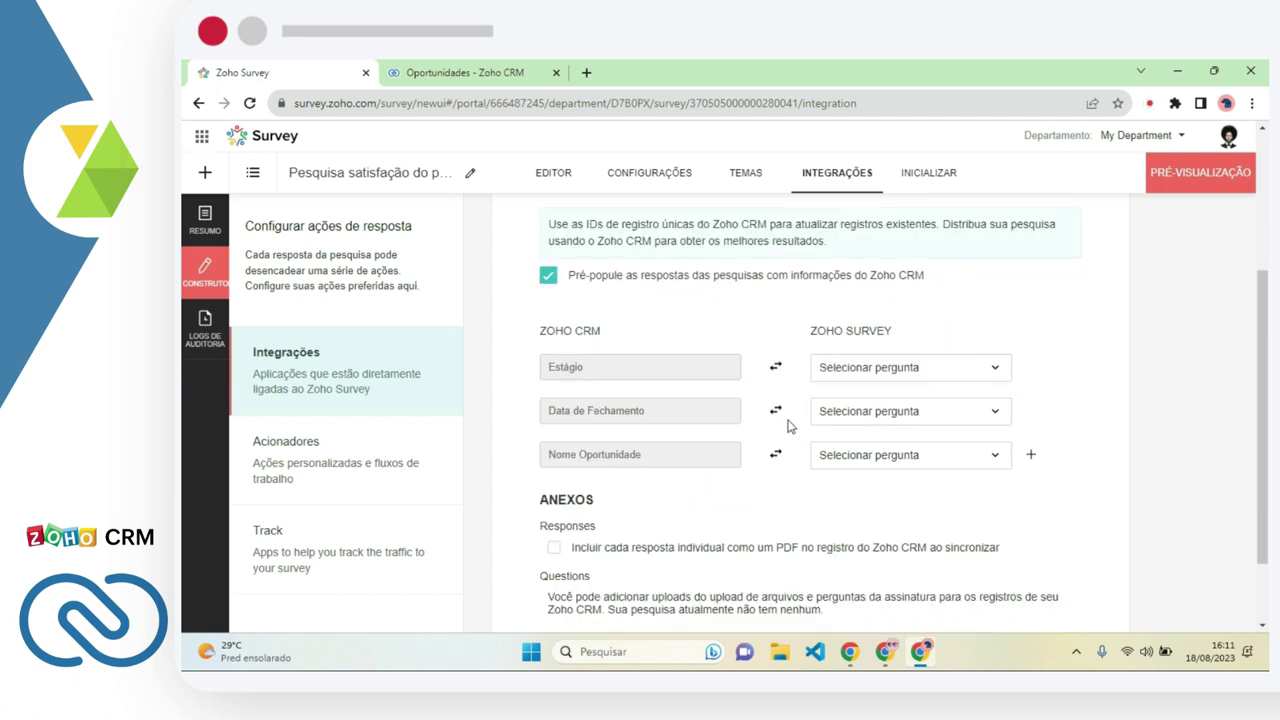
pyautogui.moveTo(812, 331); pyautogui.dragTo(922, 334)
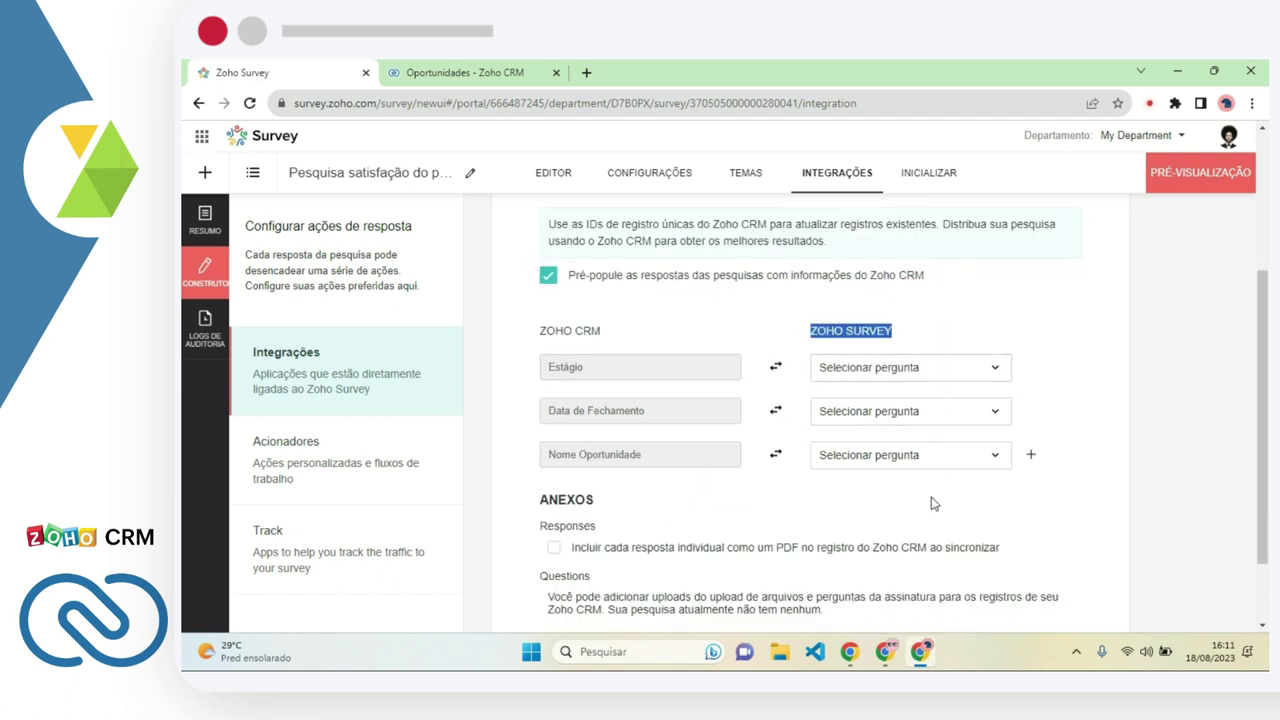
pyautogui.click(822, 499)
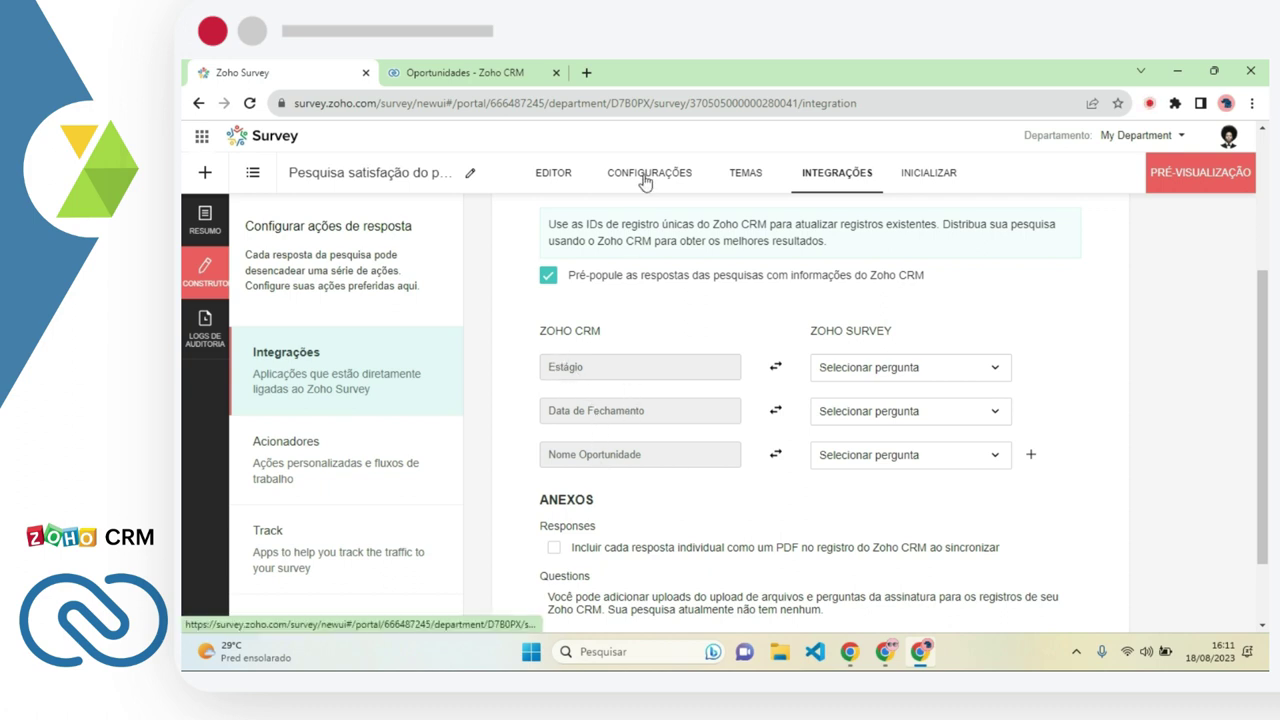
# Add a short-answer question titled "Estágio" above the contact fields on page 1 and review its advanced options
pyautogui.click(561, 178)
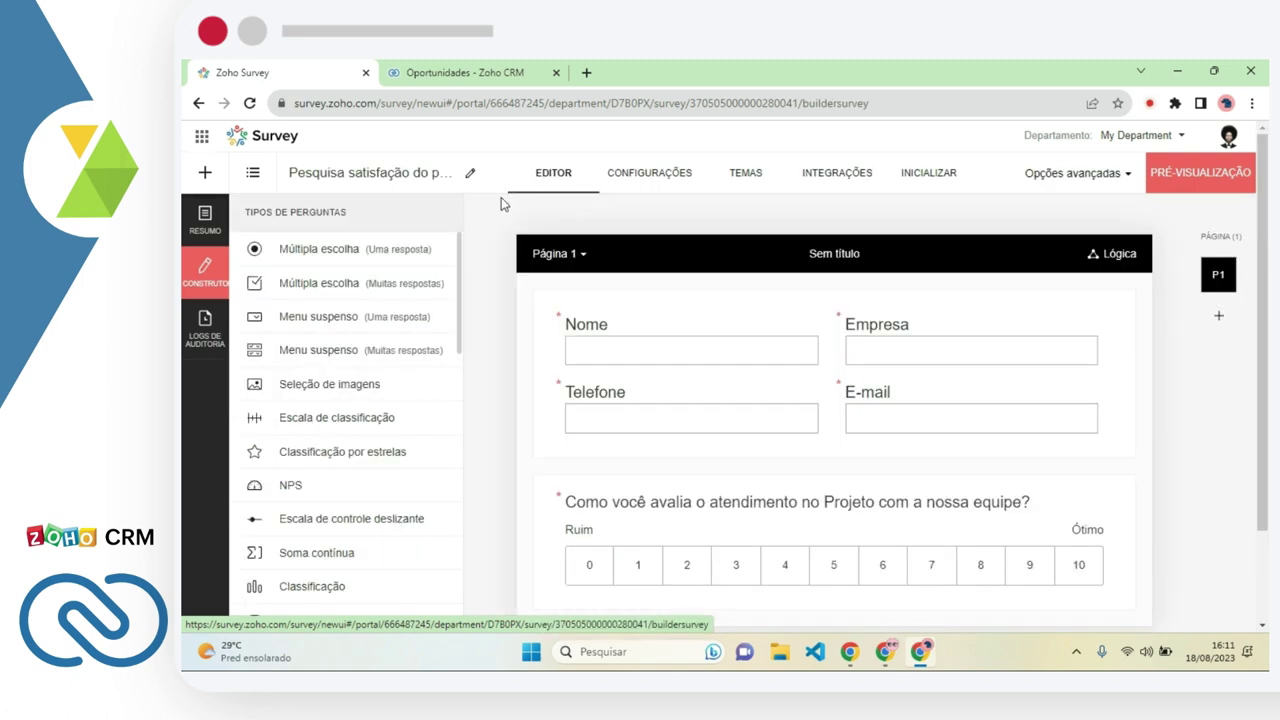
pyautogui.moveTo(464, 280); pyautogui.dragTo(462, 393)
pyautogui.scroll(-2, 411, 443)
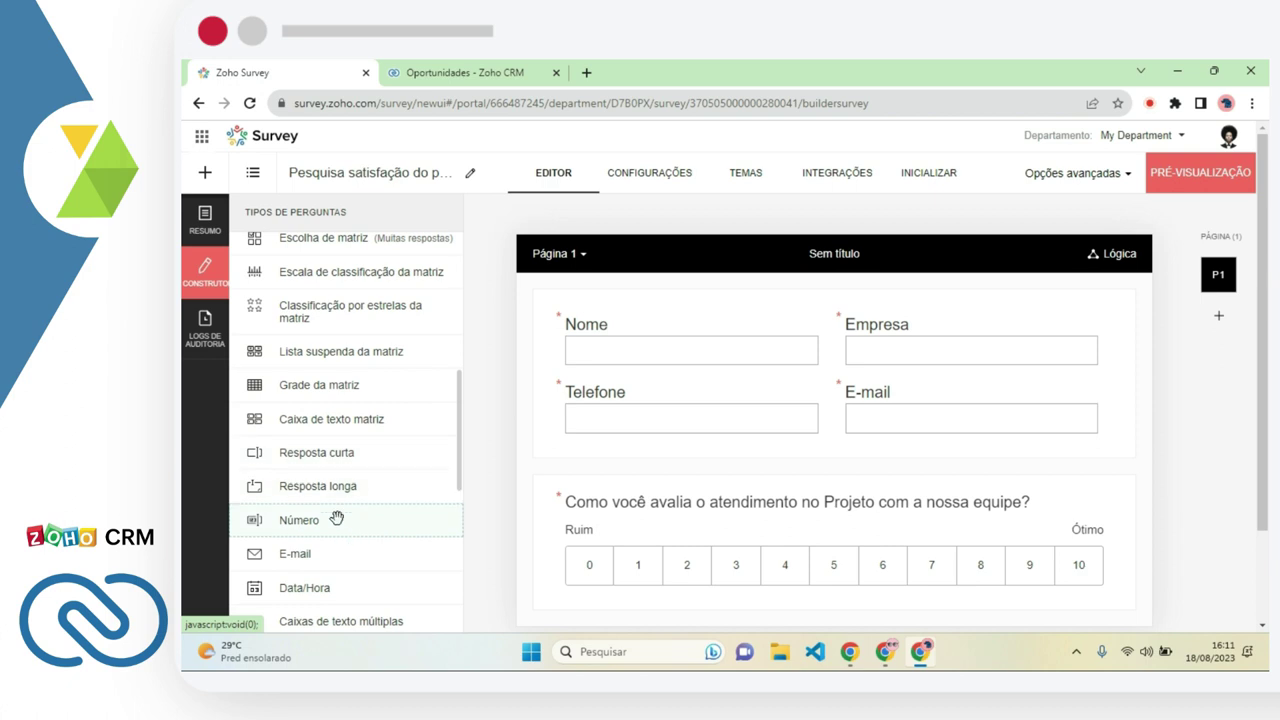
pyautogui.moveTo(343, 452); pyautogui.dragTo(726, 303)
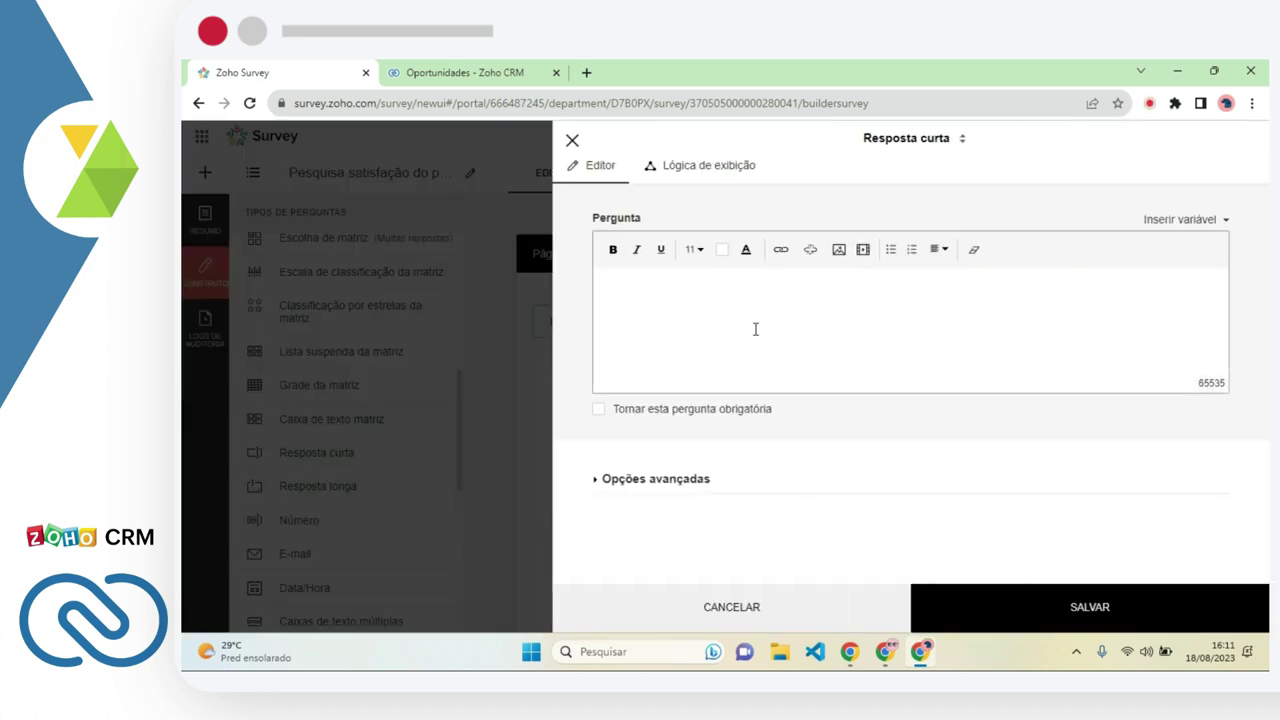
pyautogui.write('Estágio')
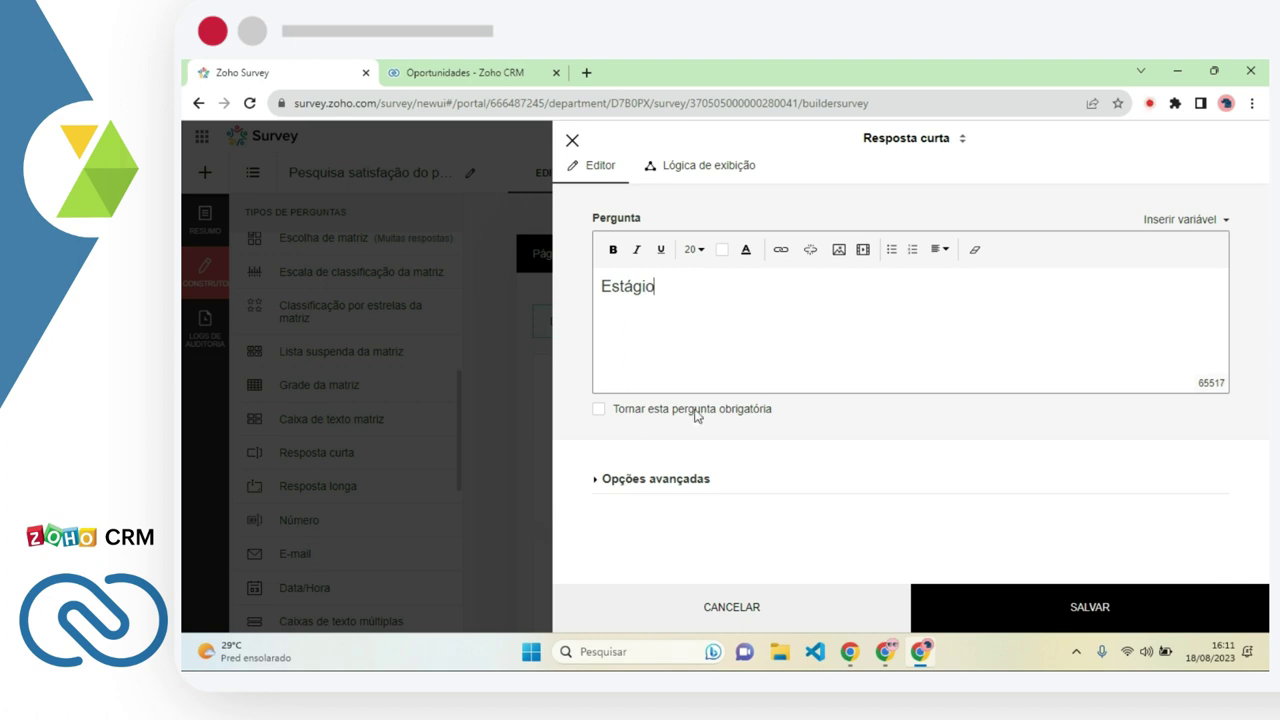
pyautogui.click(595, 479)
pyautogui.scroll(-1, 800, 462)
pyautogui.scroll(-1, 776, 475)
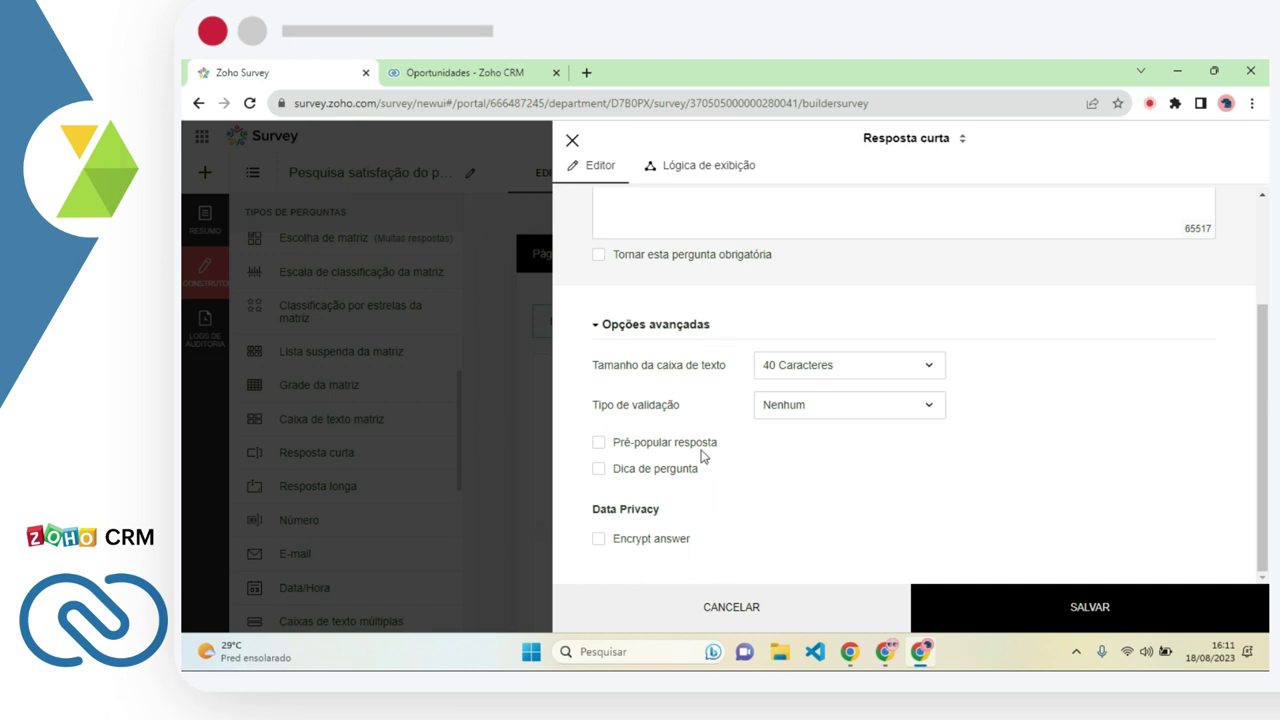
pyautogui.scroll(2, 806, 468)
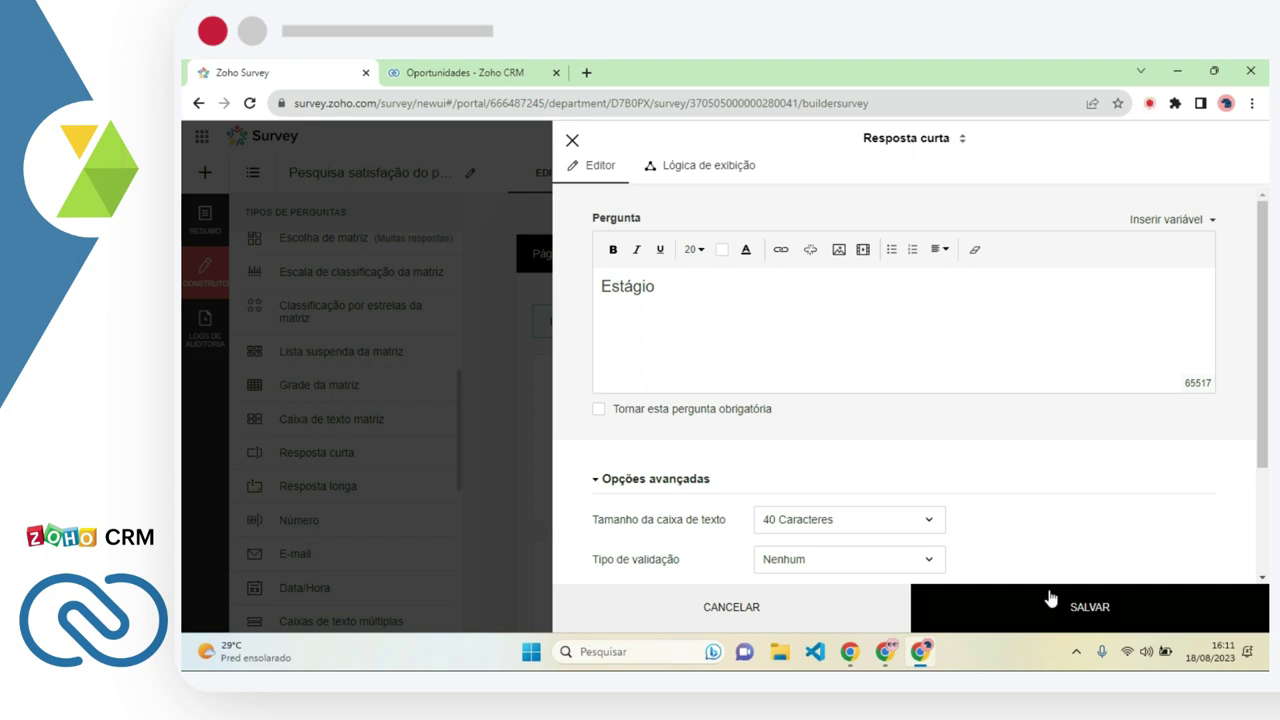
# Set the Estágio question's display logic to "Nunca exibir esta pergunta" and save the question
pyautogui.click(700, 167)
pyautogui.click(707, 249)
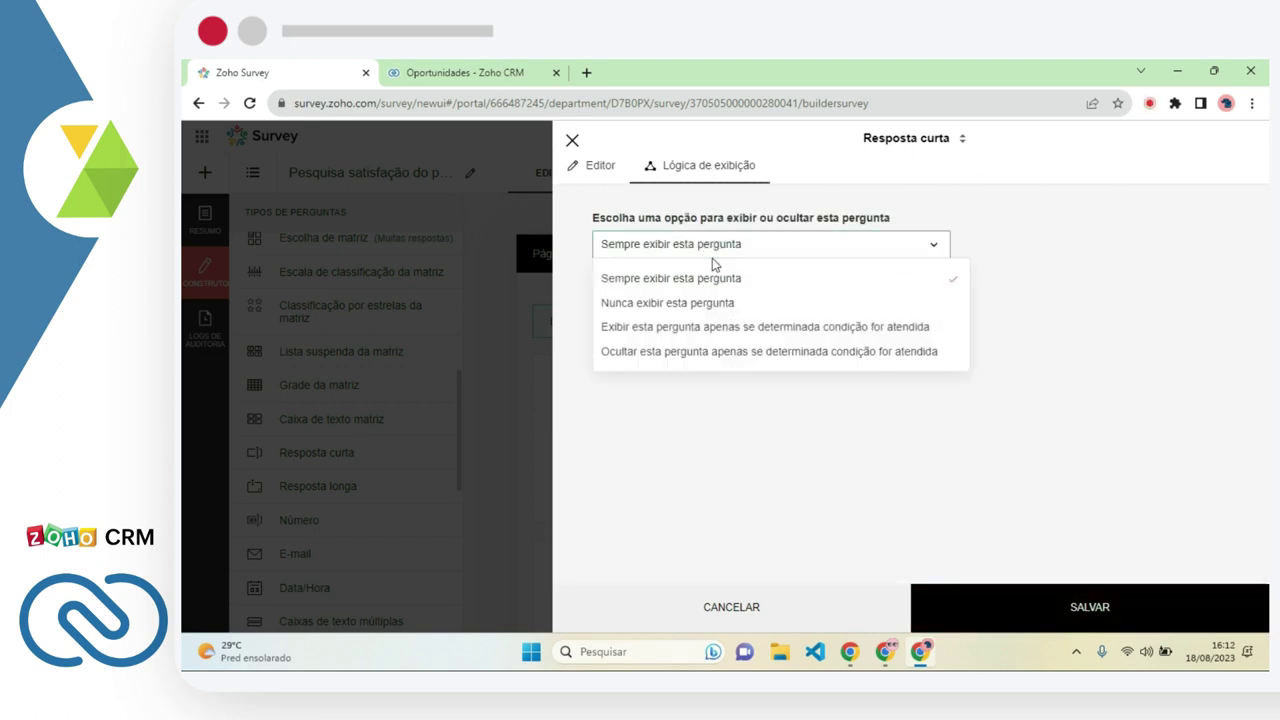
pyautogui.click(684, 302)
pyautogui.click(1011, 609)
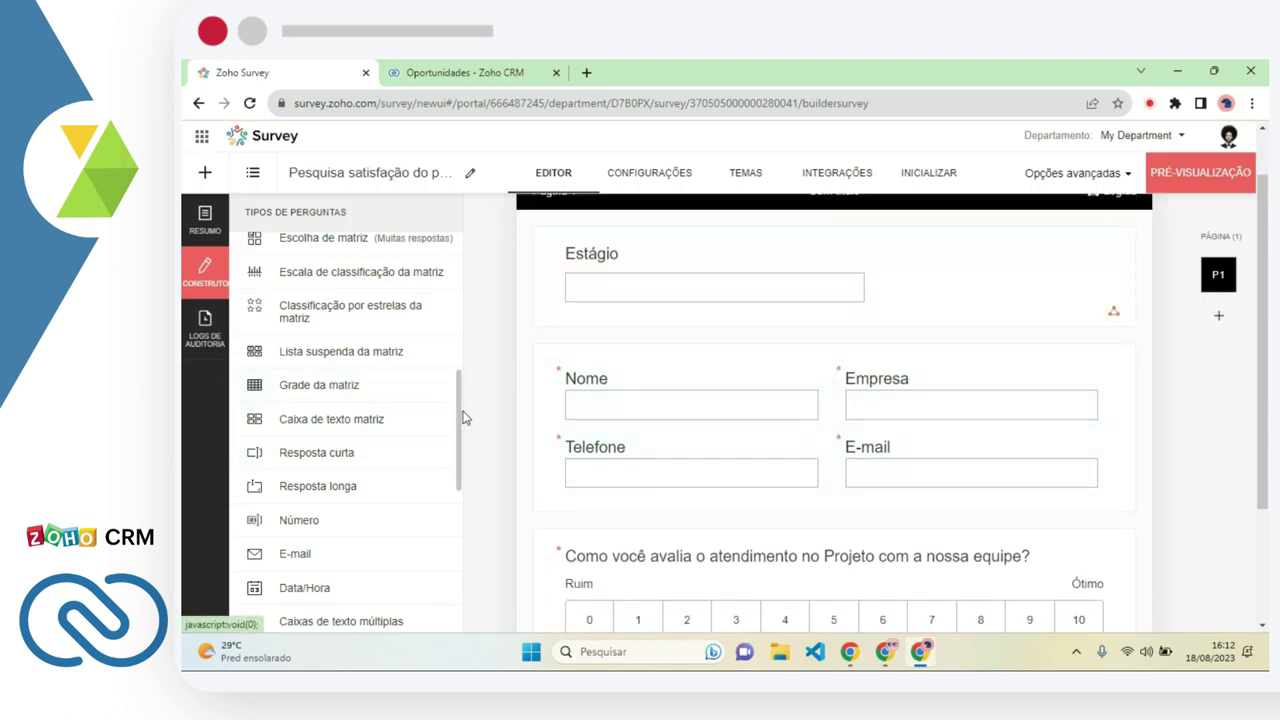
# Reopen the Zoho CRM integration for the Oportunidades module and check which CRM fields need a matching survey question
pyautogui.scroll(1, 360, 486)
pyautogui.scroll(-2, 360, 457)
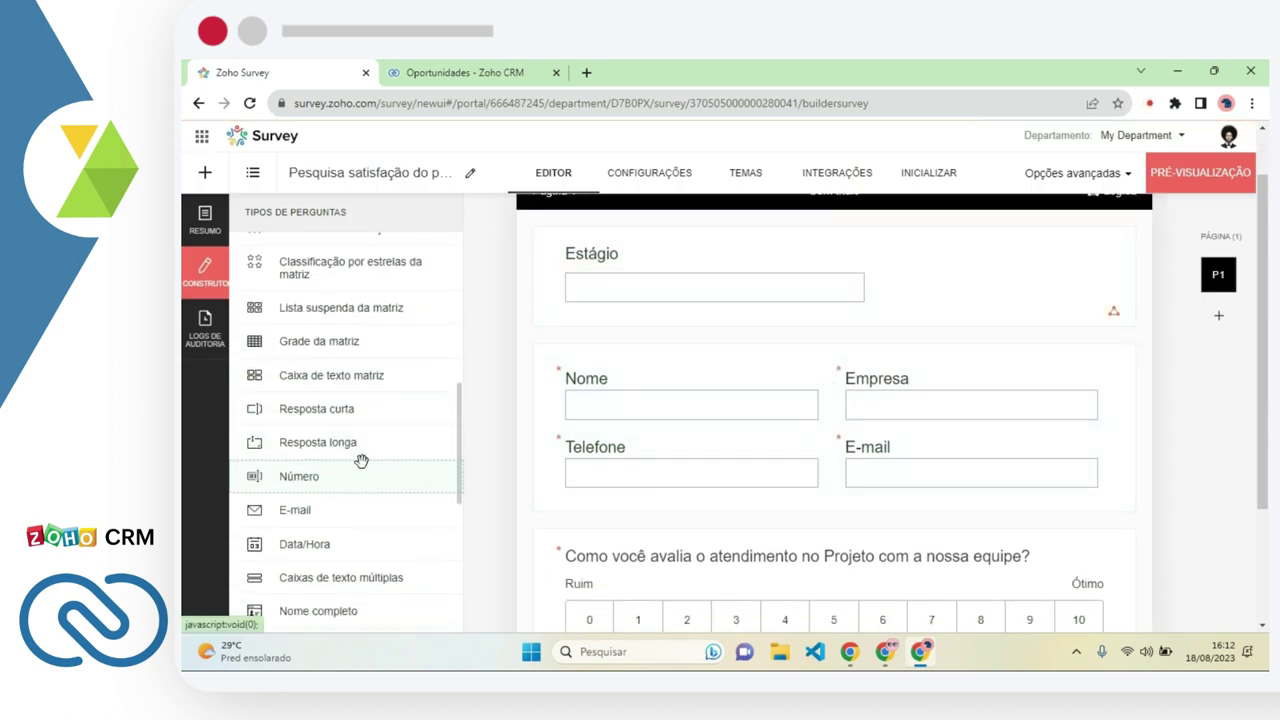
pyautogui.scroll(8, 343, 514)
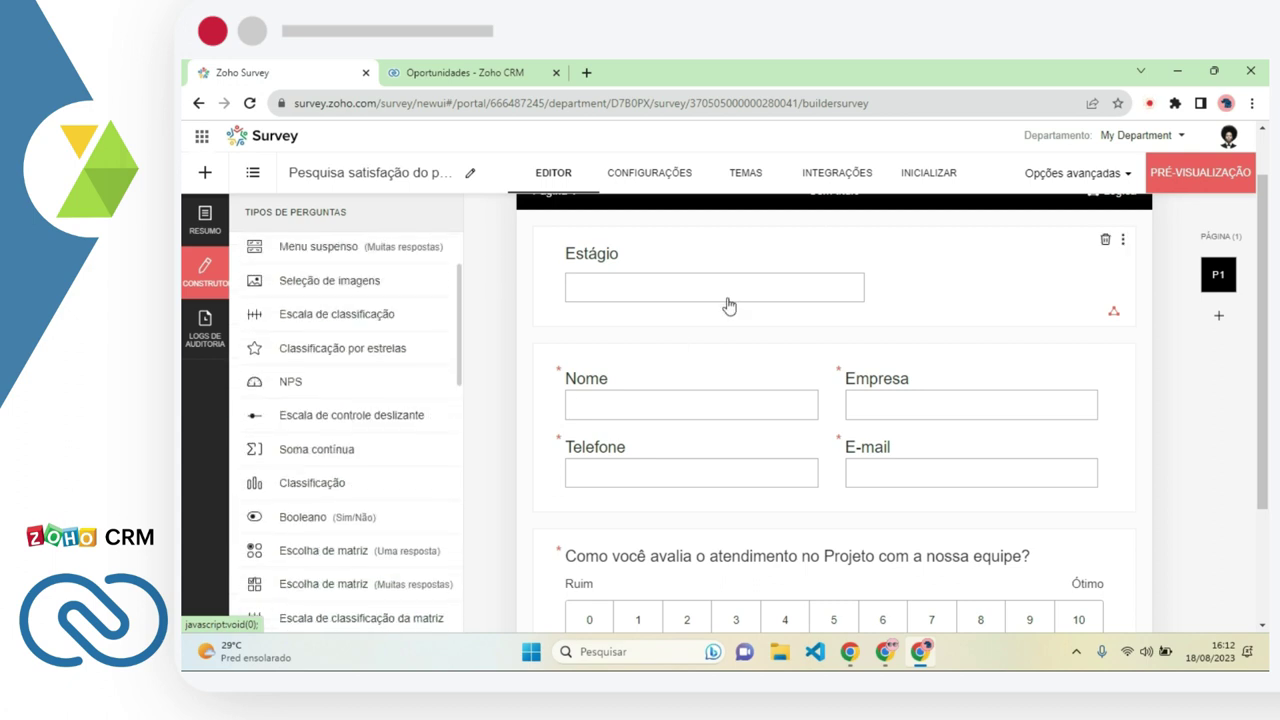
pyautogui.click(838, 181)
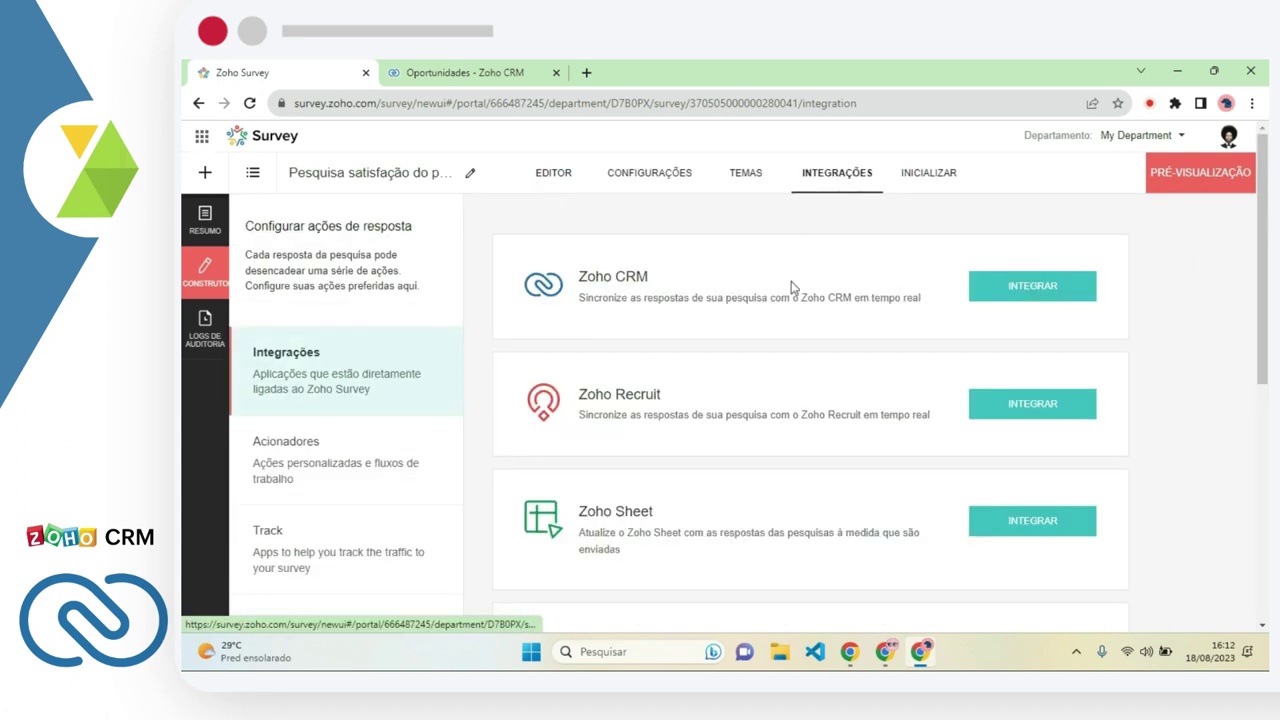
pyautogui.click(1076, 284)
pyautogui.click(660, 408)
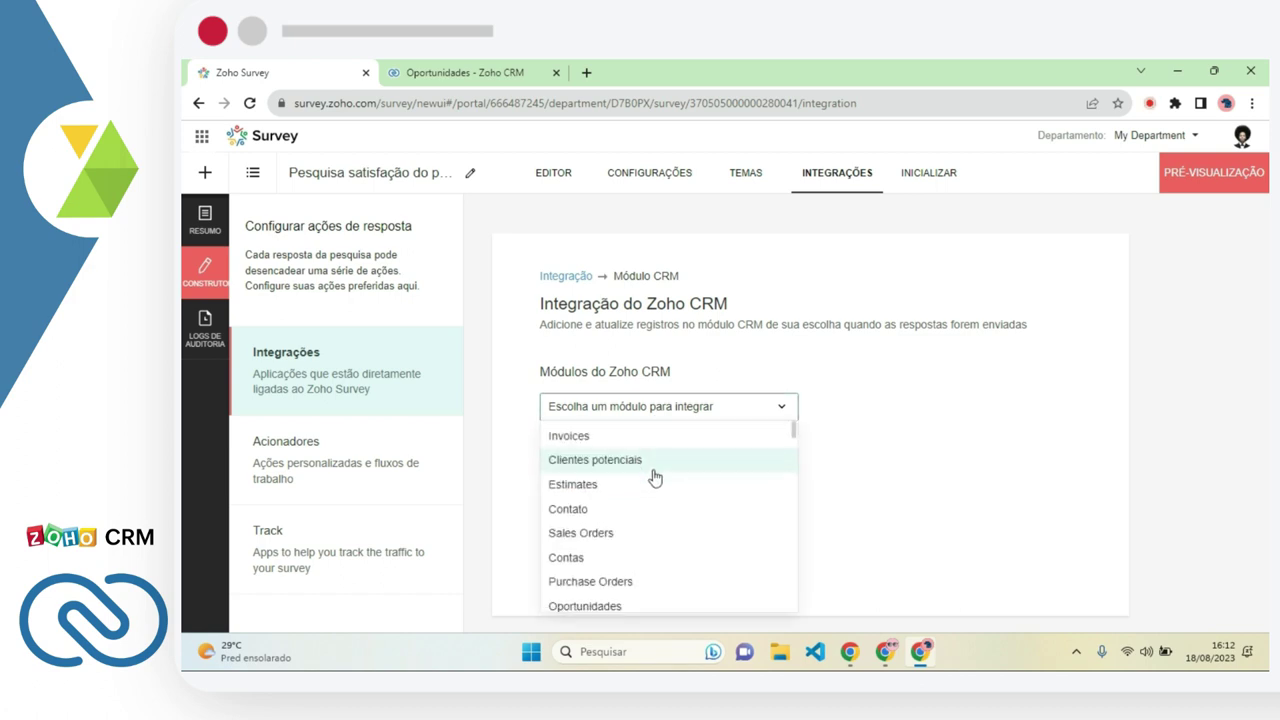
pyautogui.scroll(-4, 606, 543)
pyautogui.scroll(-2, 605, 553)
pyautogui.scroll(3, 606, 558)
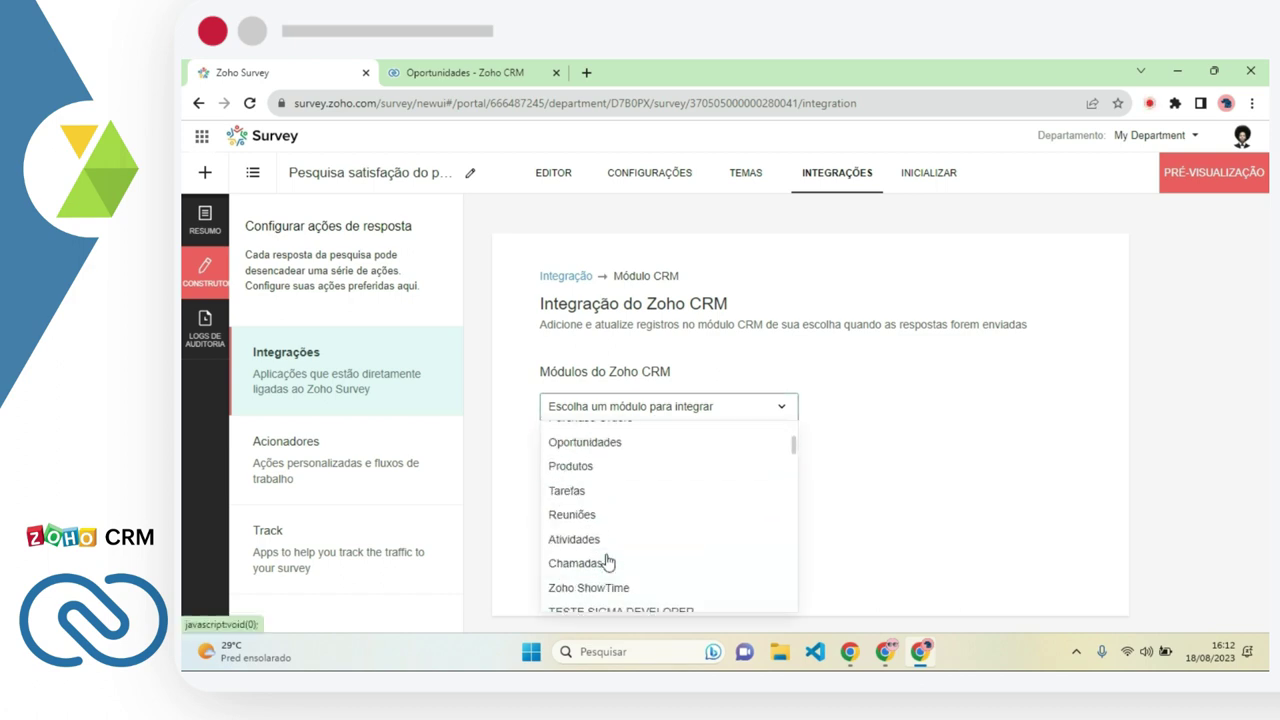
pyautogui.click(620, 454)
pyautogui.click(622, 464)
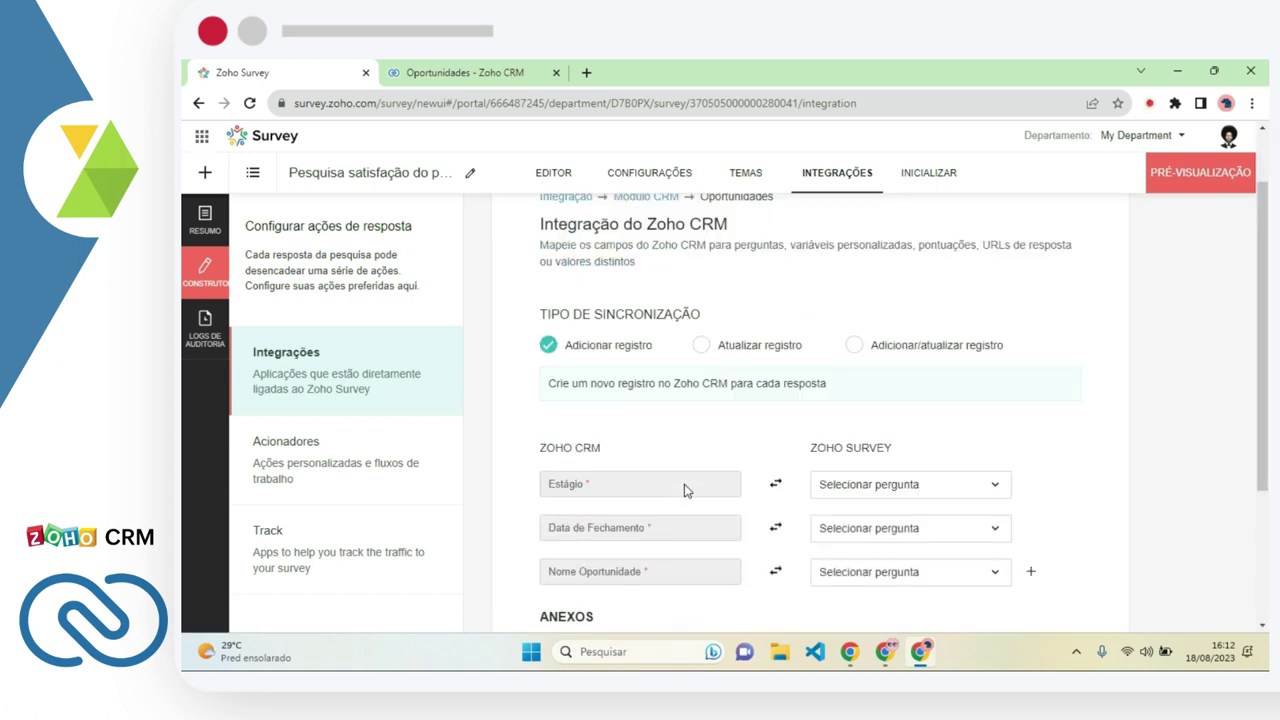
pyautogui.scroll(-3, 680, 470)
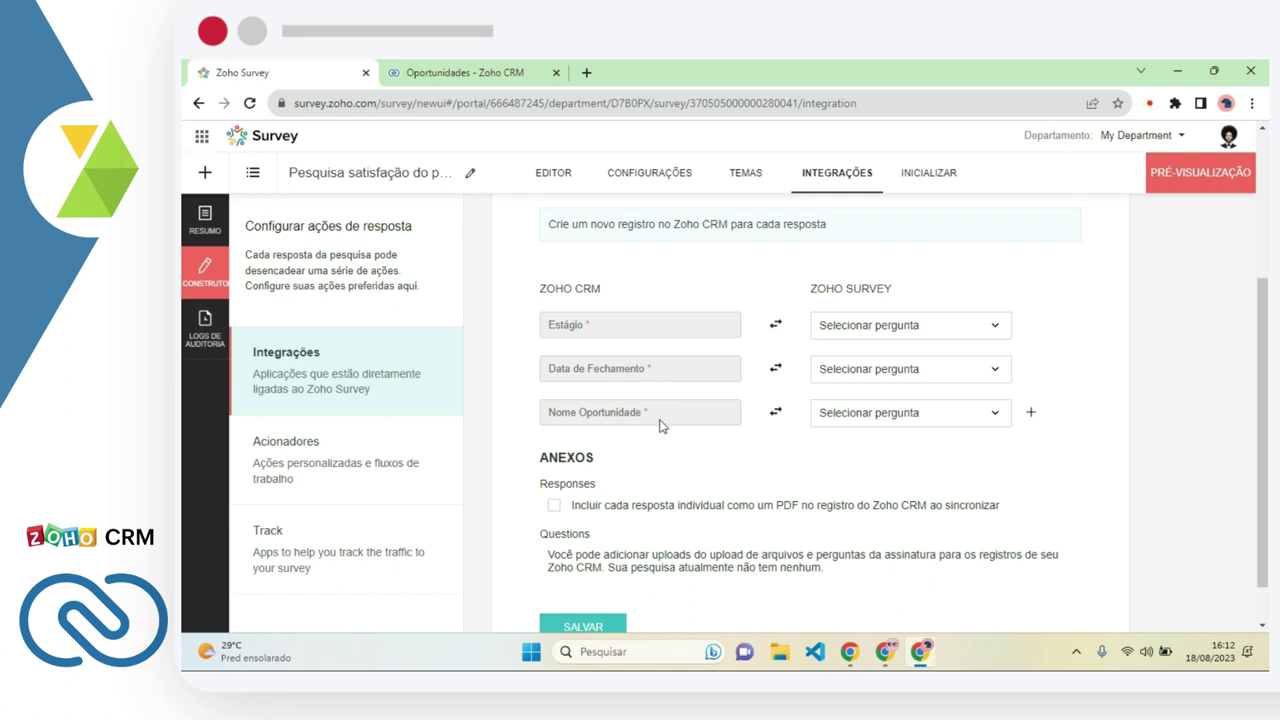
# Add a Data/Hora question titled "Data de Fechamento" between the Estágio question and the contact fields on page 1
pyautogui.click(556, 180)
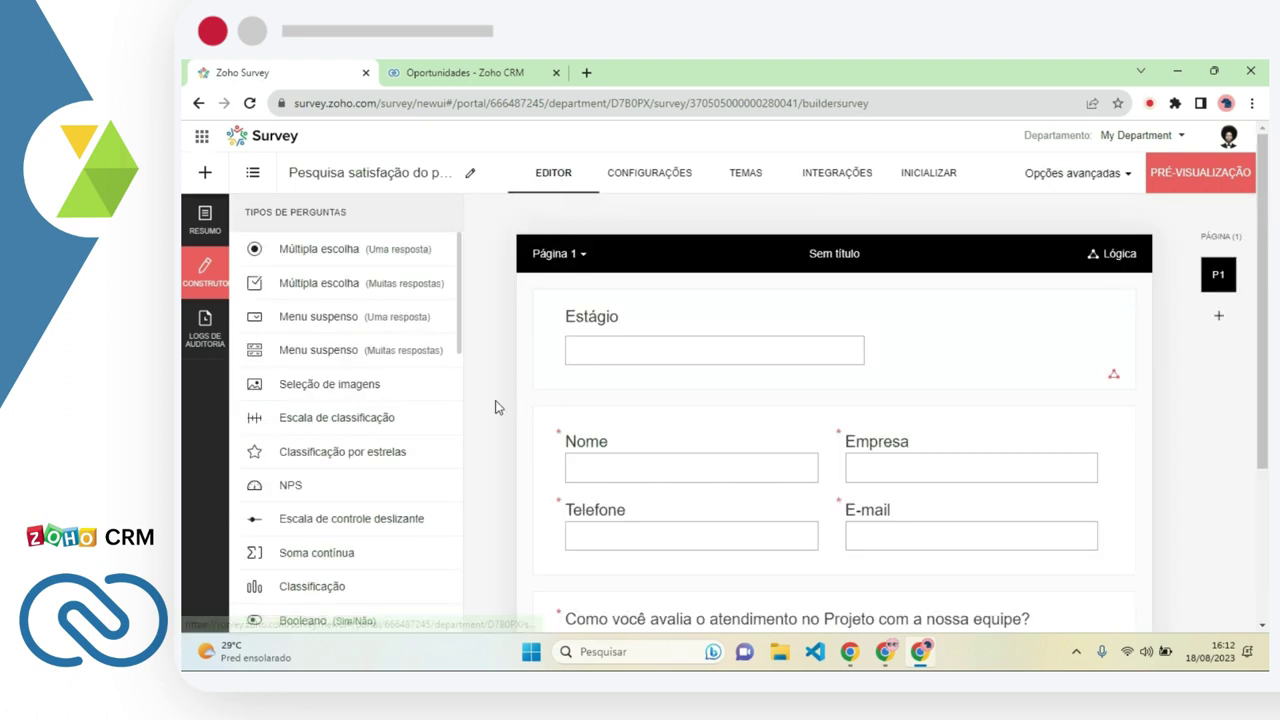
pyautogui.scroll(-3, 360, 443)
pyautogui.scroll(-5, 350, 485)
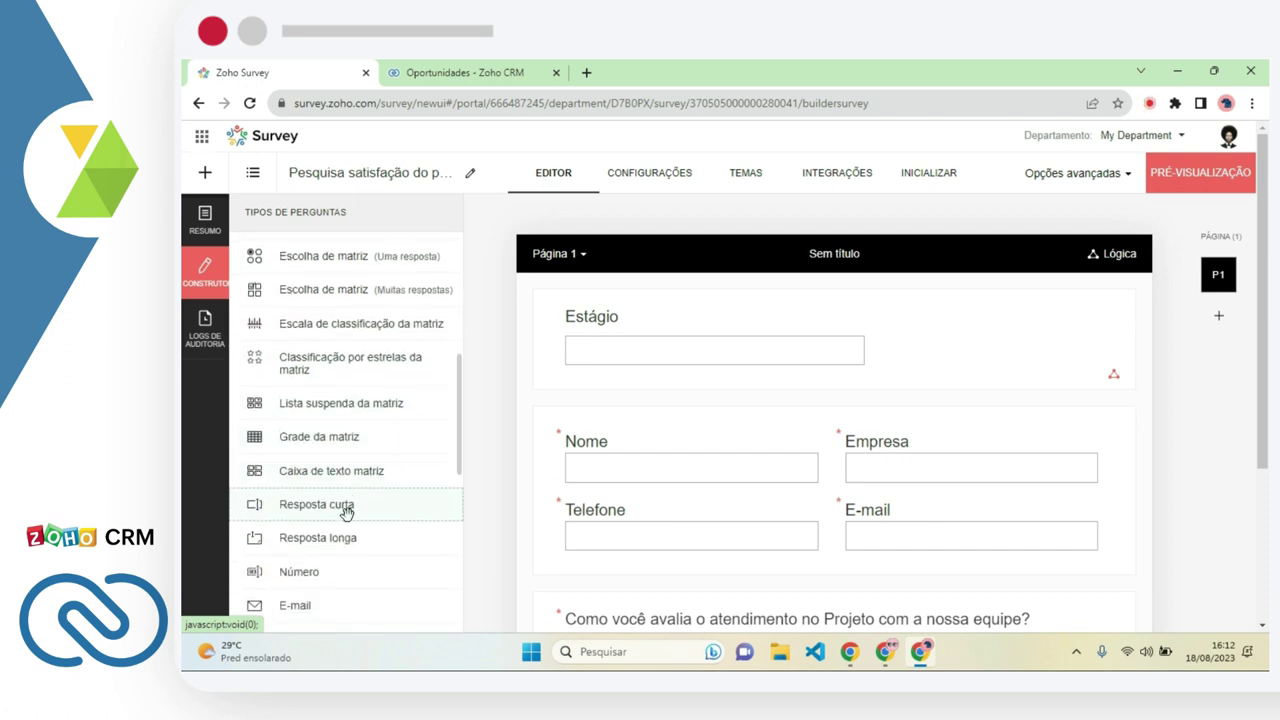
pyautogui.scroll(-2, 345, 510)
pyautogui.moveTo(330, 568); pyautogui.dragTo(720, 404)
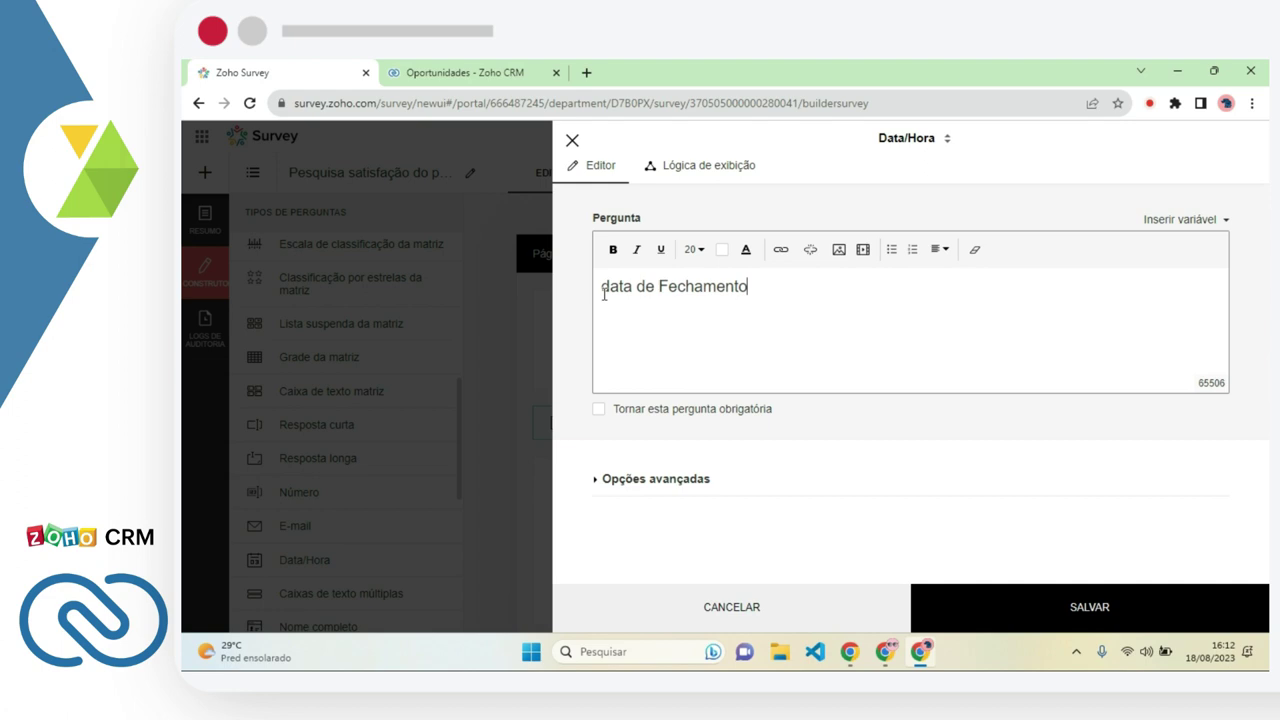
pyautogui.moveTo(611, 286); pyautogui.dragTo(580, 286)
pyautogui.write('D')
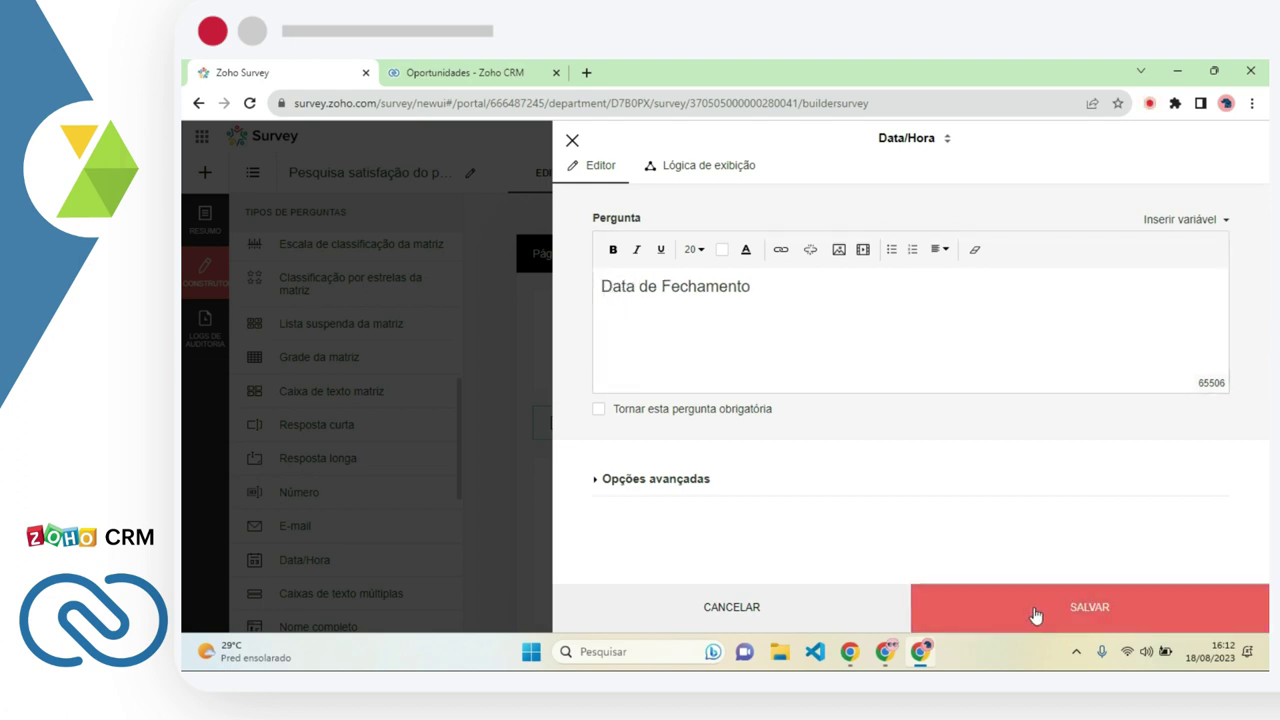
# Set the Data de Fechamento question's display logic to "Nunca exibir esta pergunta" and save the question
pyautogui.click(703, 165)
pyautogui.click(710, 248)
pyautogui.click(703, 305)
pyautogui.click(1077, 608)
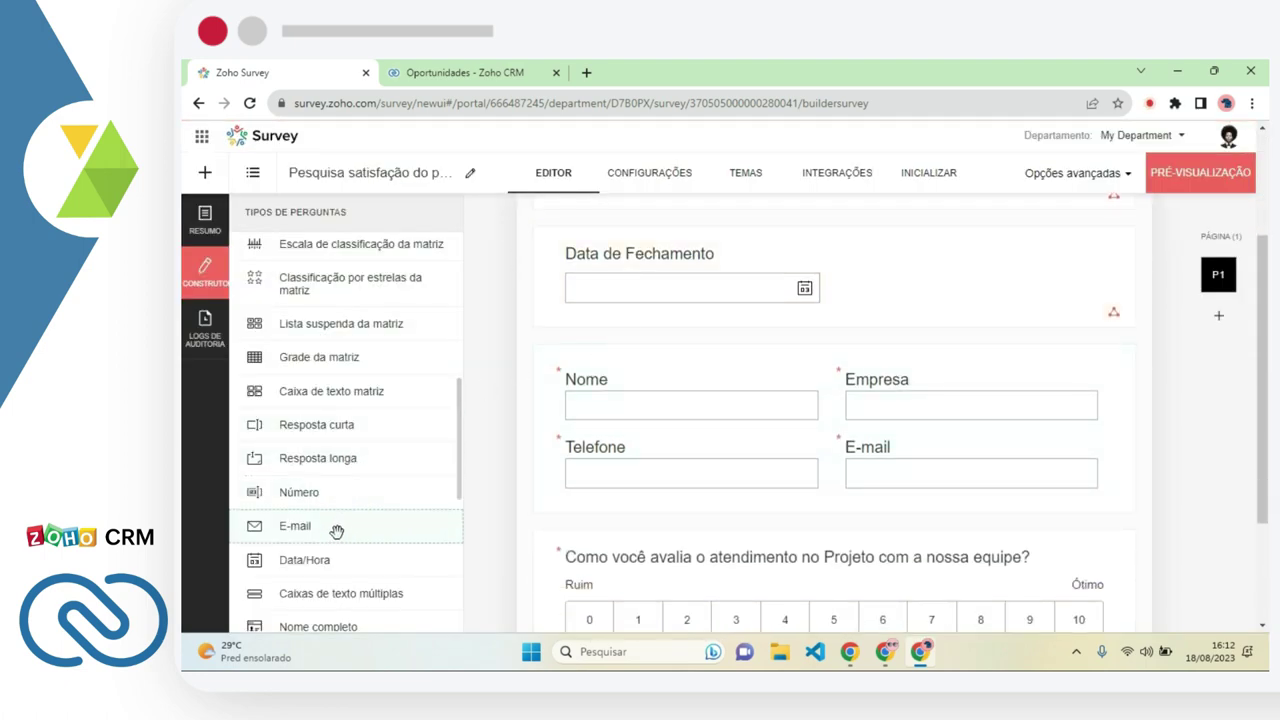
# Add a short-answer question titled "Projeto" below Data de Fechamento and save it
pyautogui.scroll(1, 662, 354)
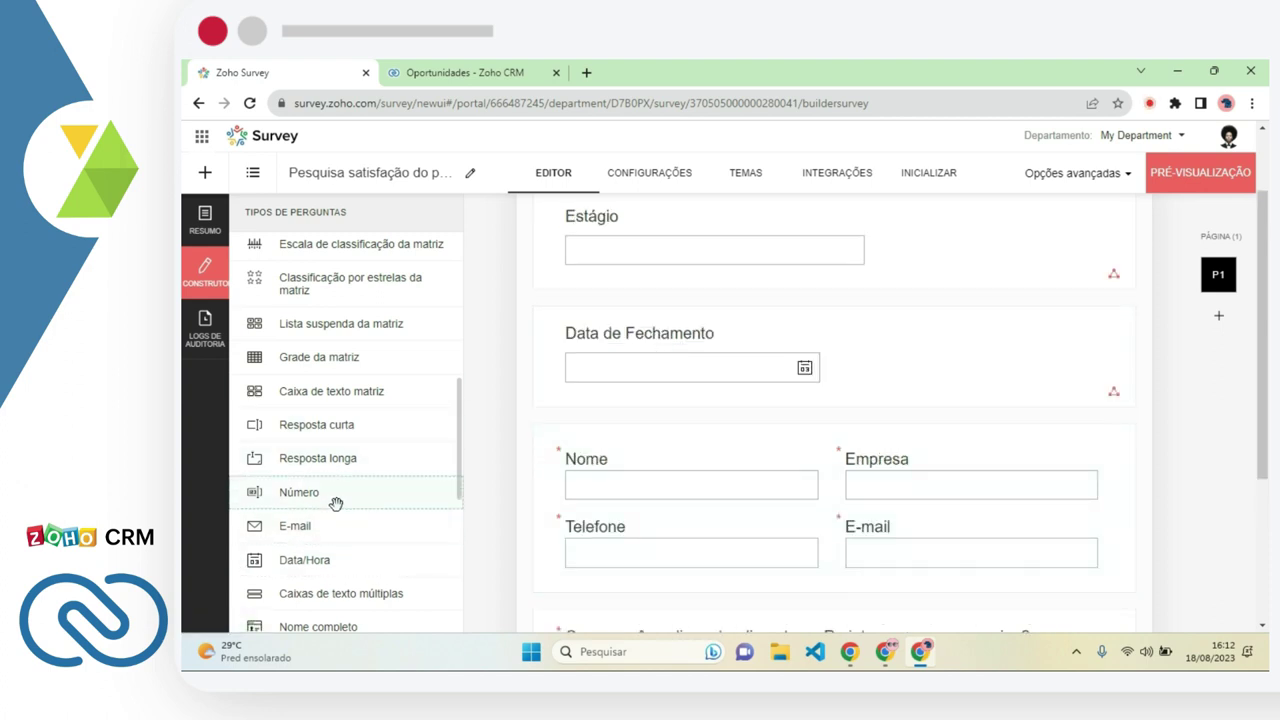
pyautogui.scroll(1, 334, 503)
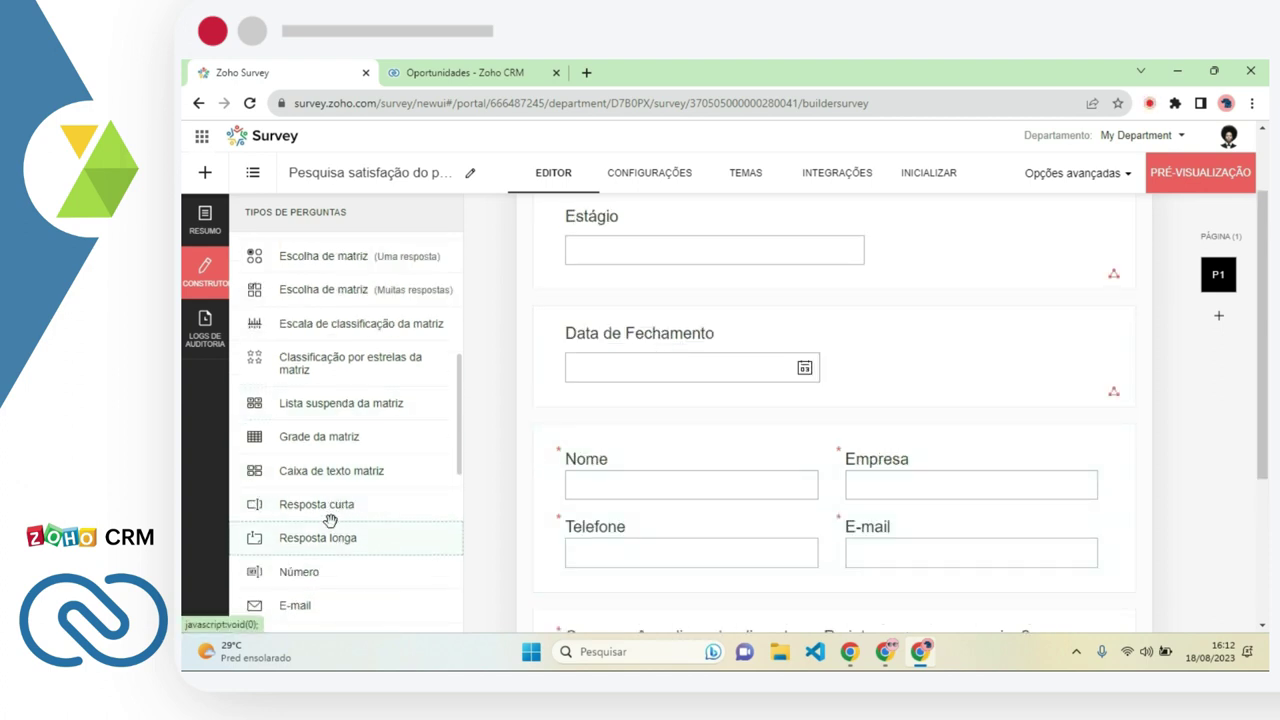
pyautogui.moveTo(341, 510); pyautogui.dragTo(670, 440)
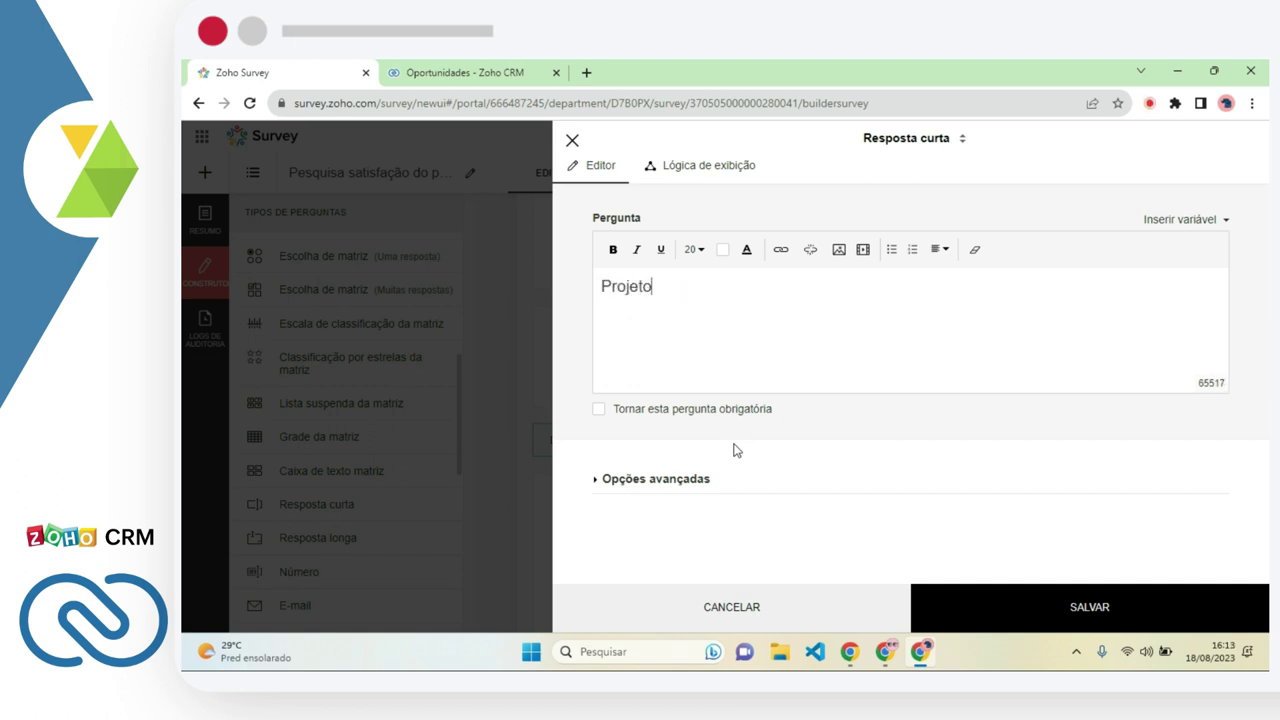
pyautogui.click(1021, 603)
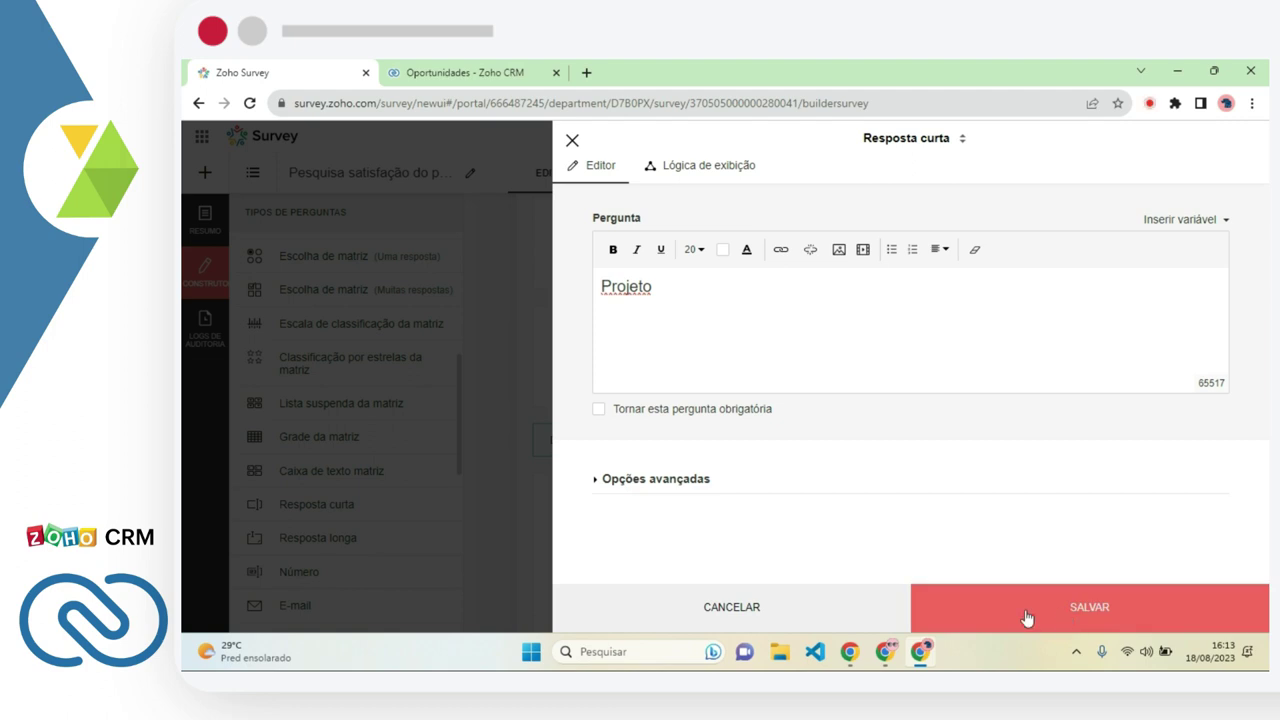
pyautogui.click(1080, 627)
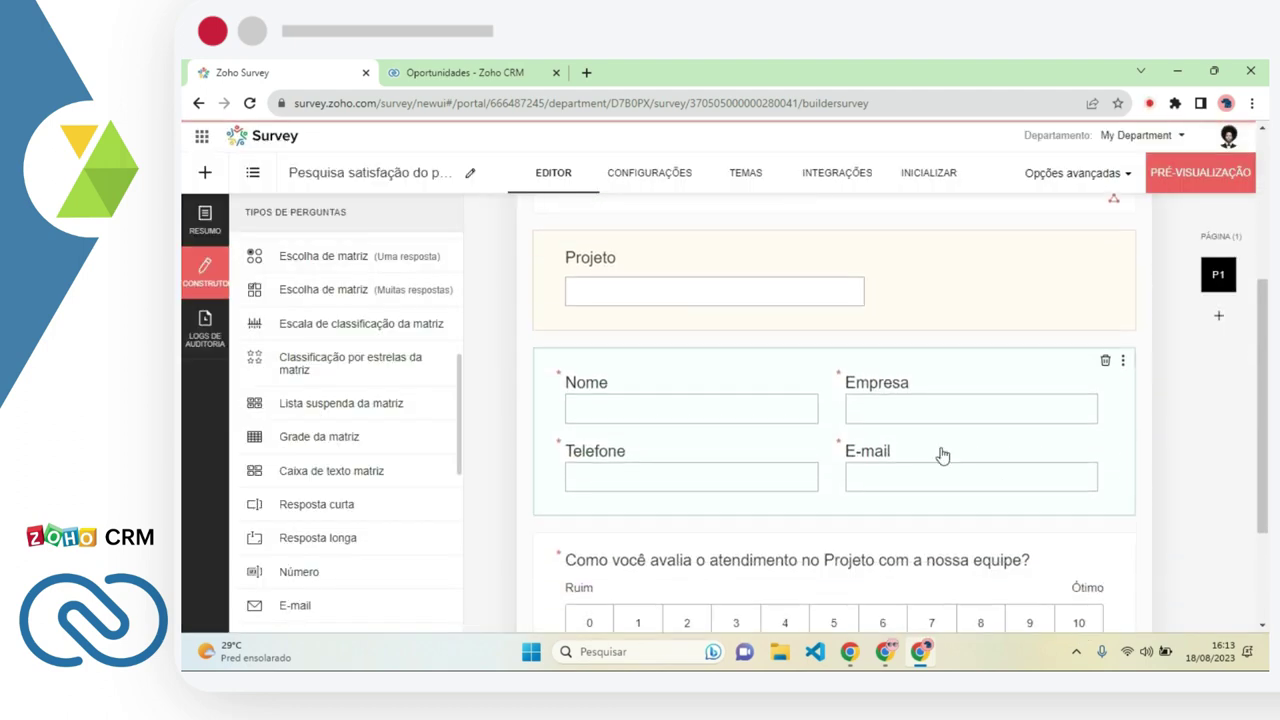
# Review the Projeto question's display logic options, keep "Sempre exibir esta pergunta" and save the question
pyautogui.click(931, 257)
pyautogui.click(707, 182)
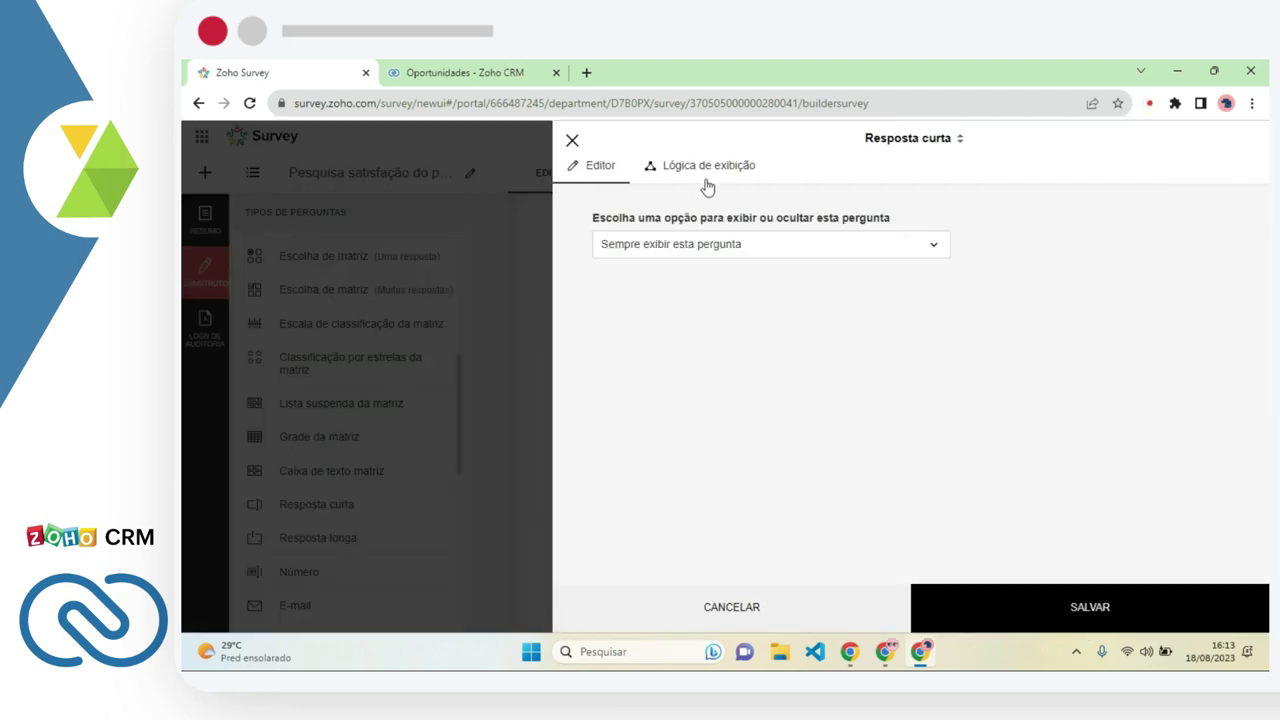
pyautogui.click(712, 244)
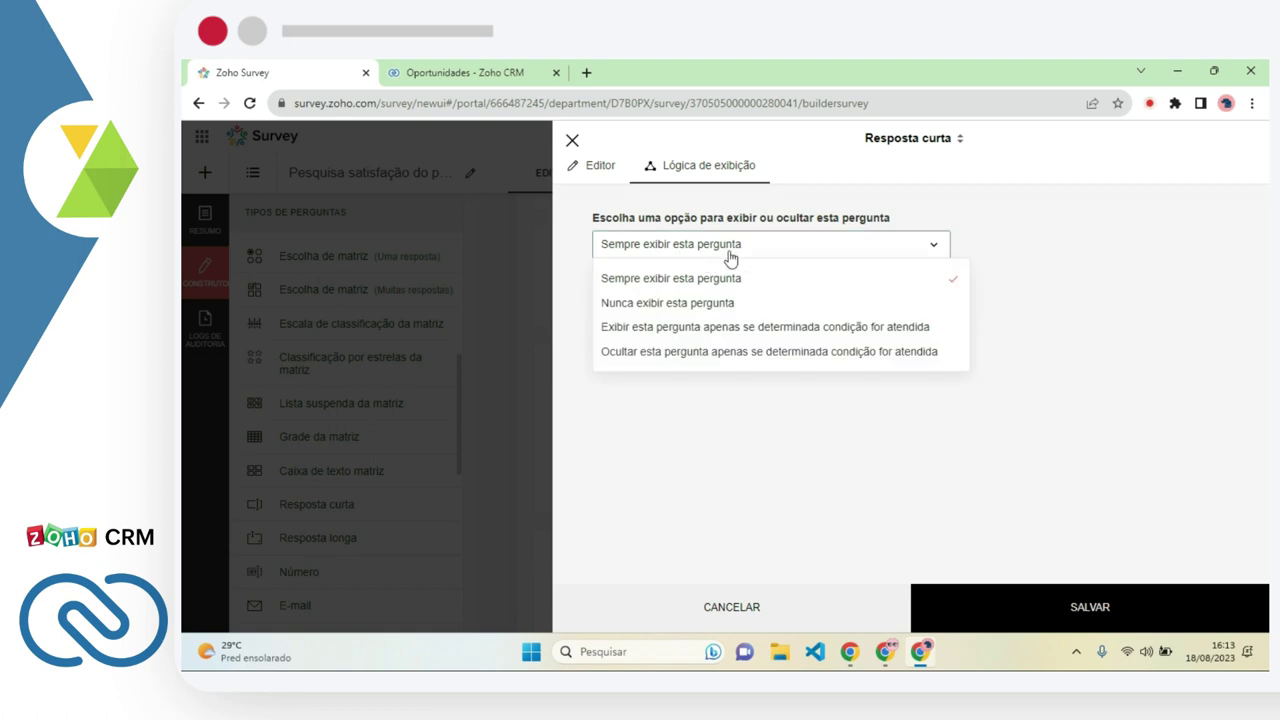
pyautogui.click(908, 458)
pyautogui.click(1046, 609)
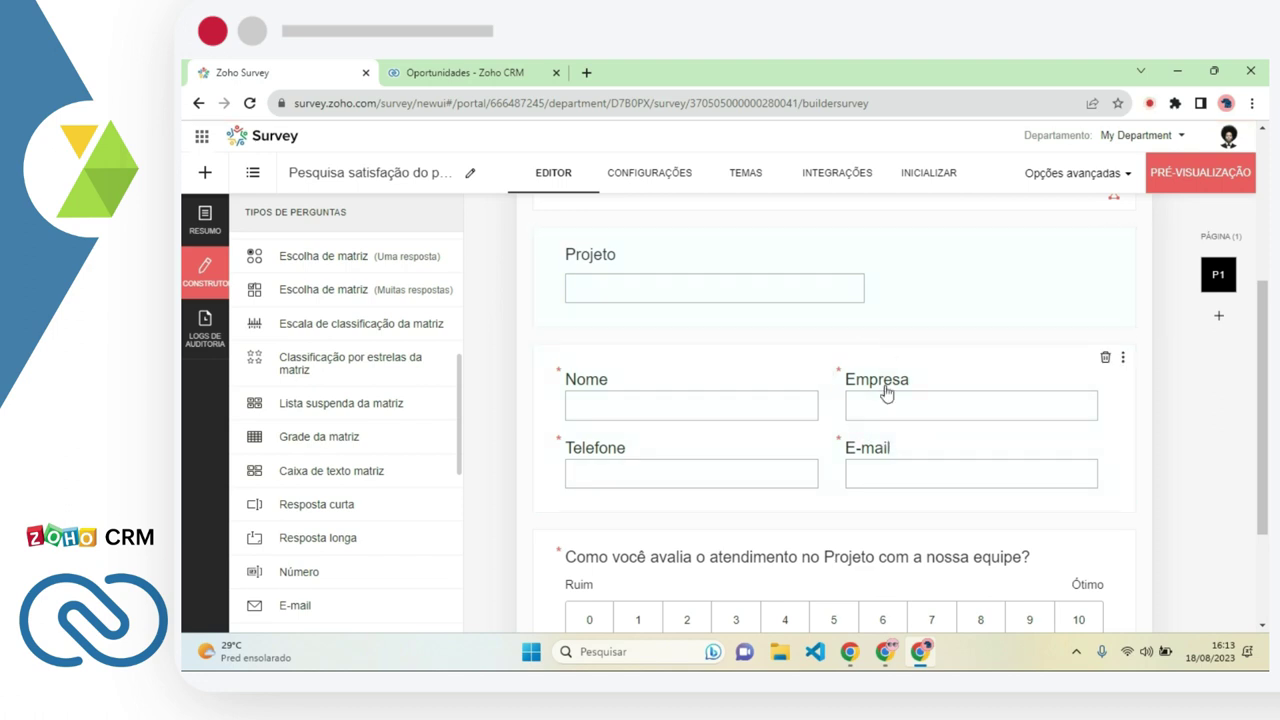
pyautogui.scroll(-1, 800, 440)
pyautogui.scroll(3, 760, 300)
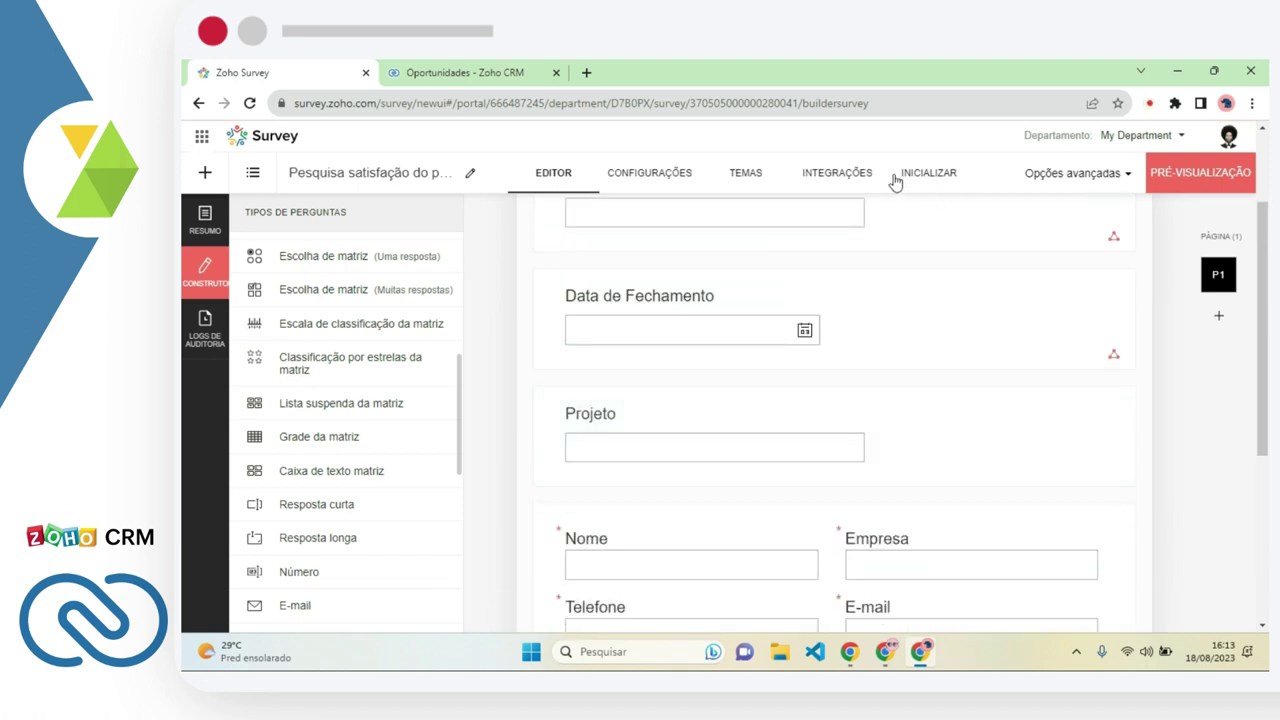
# Reopen the Zoho CRM integration for the Oportunidades module and set the sync type to "Atualizar registro" with answer pre-population enabled
pyautogui.click(872, 178)
pyautogui.click(1022, 283)
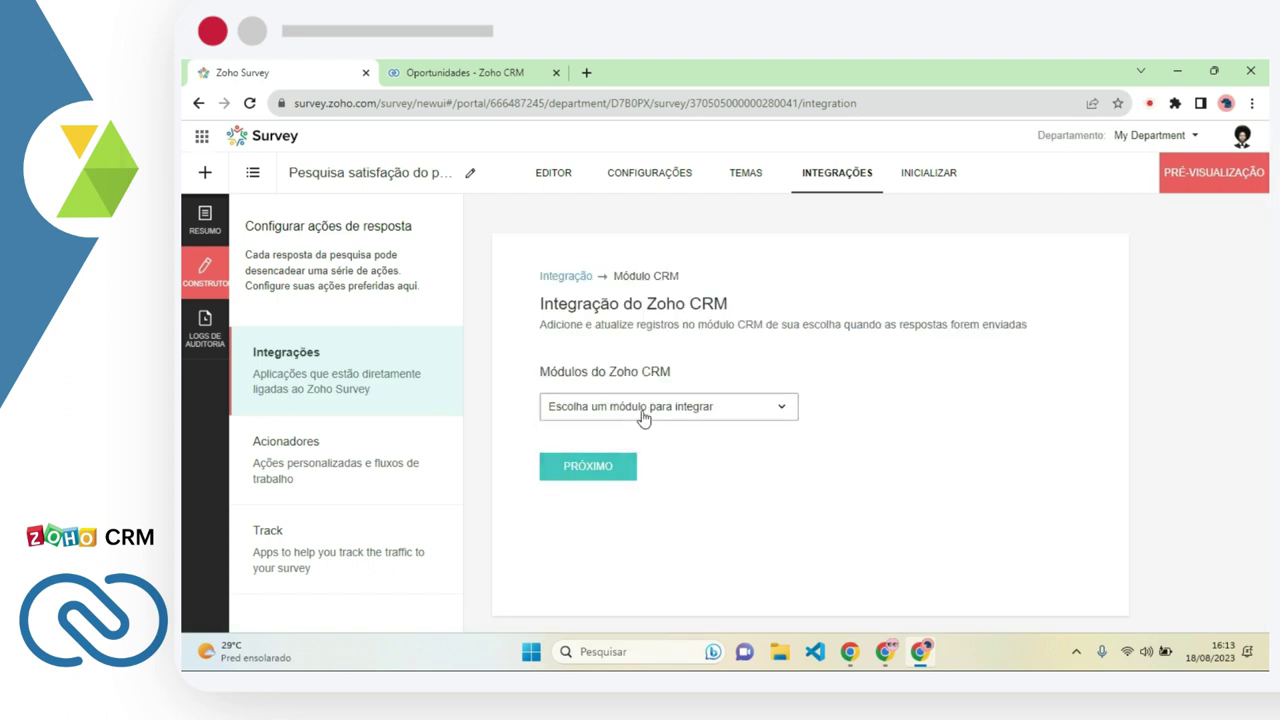
pyautogui.click(643, 417)
pyautogui.scroll(-2, 651, 511)
pyautogui.click(660, 530)
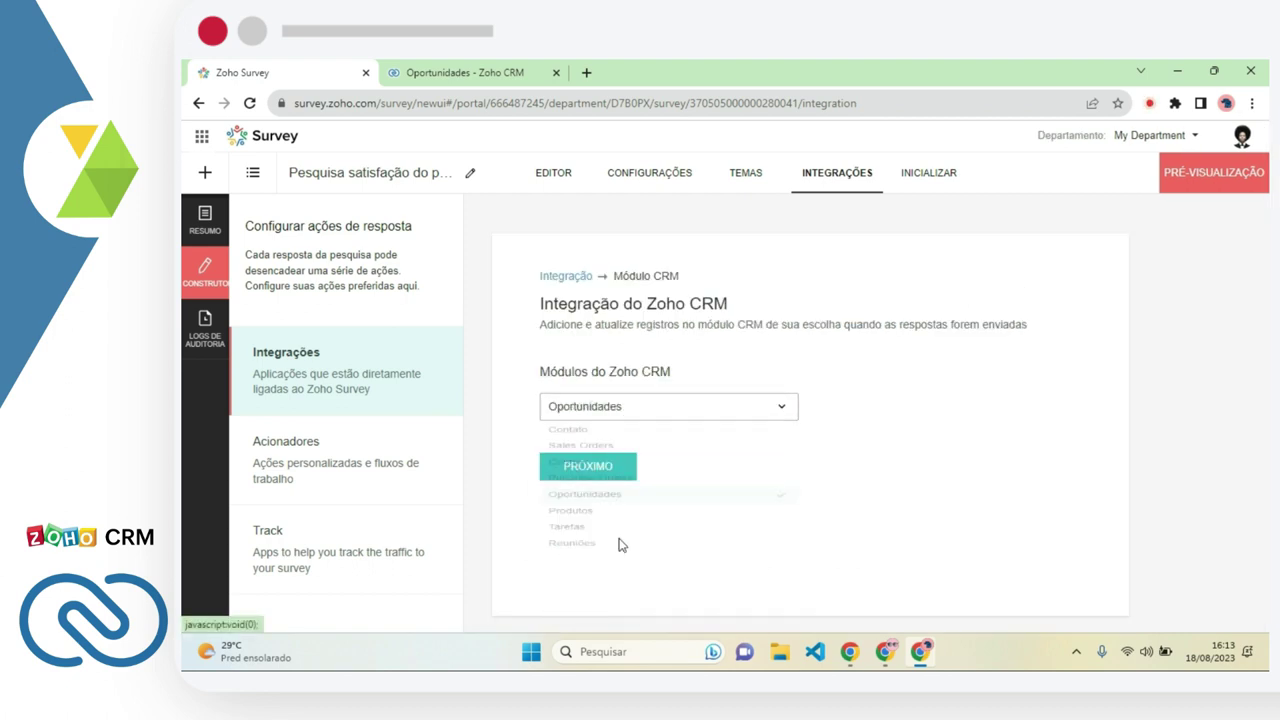
pyautogui.click(611, 467)
pyautogui.scroll(-2, 632, 412)
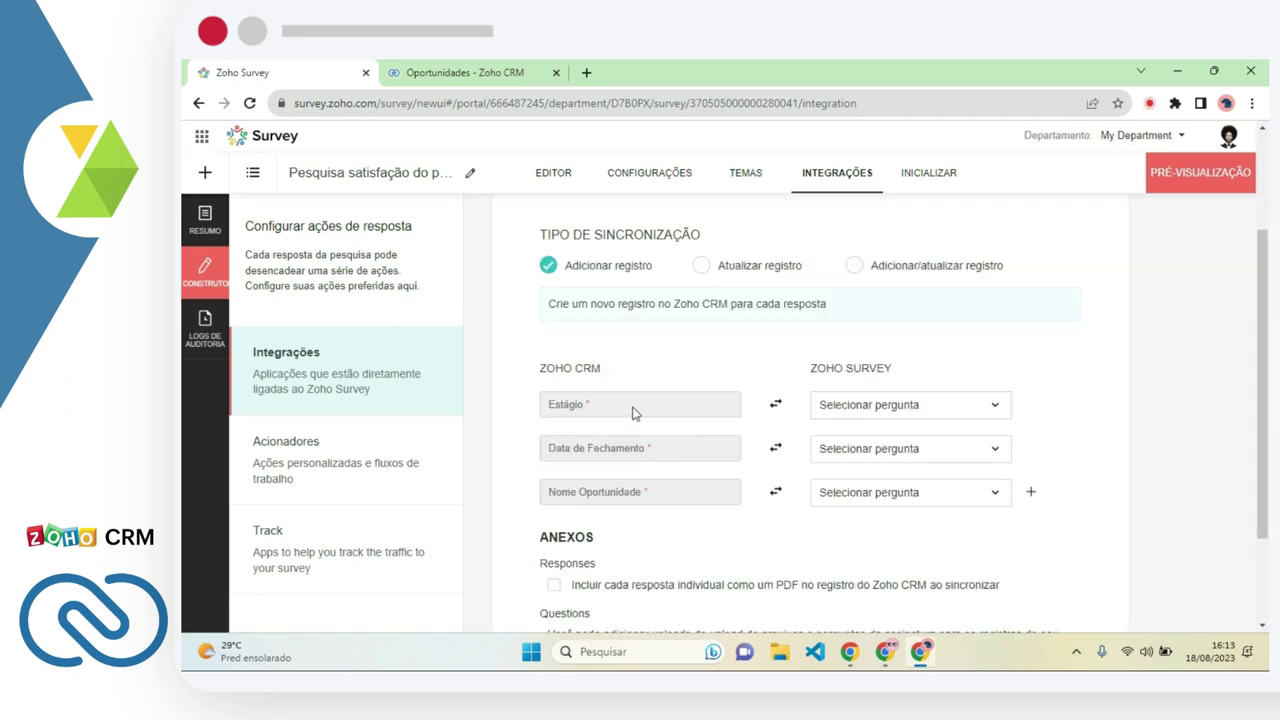
pyautogui.click(699, 266)
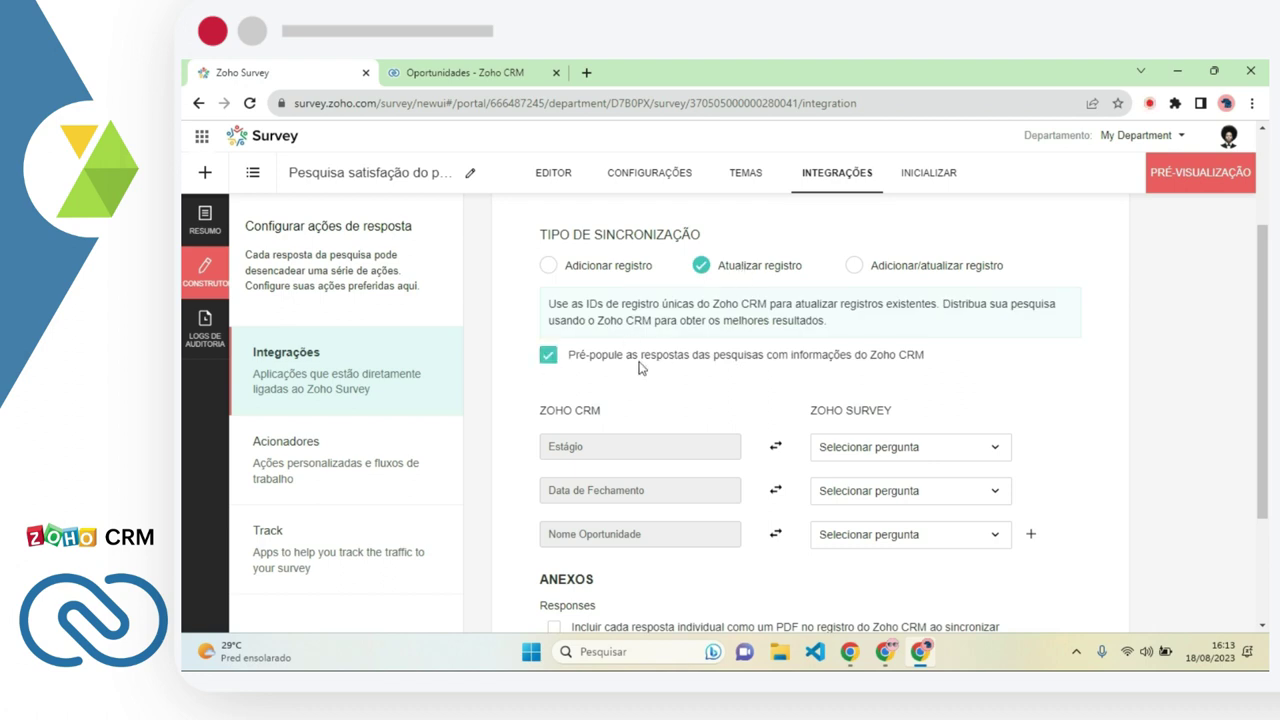
# Map the CRM fields Estágio, Data de Fechamento and Nome Oportunidade to the survey questions Estágio, Data de Fechamento and Projeto
pyautogui.scroll(-1, 641, 368)
pyautogui.click(960, 372)
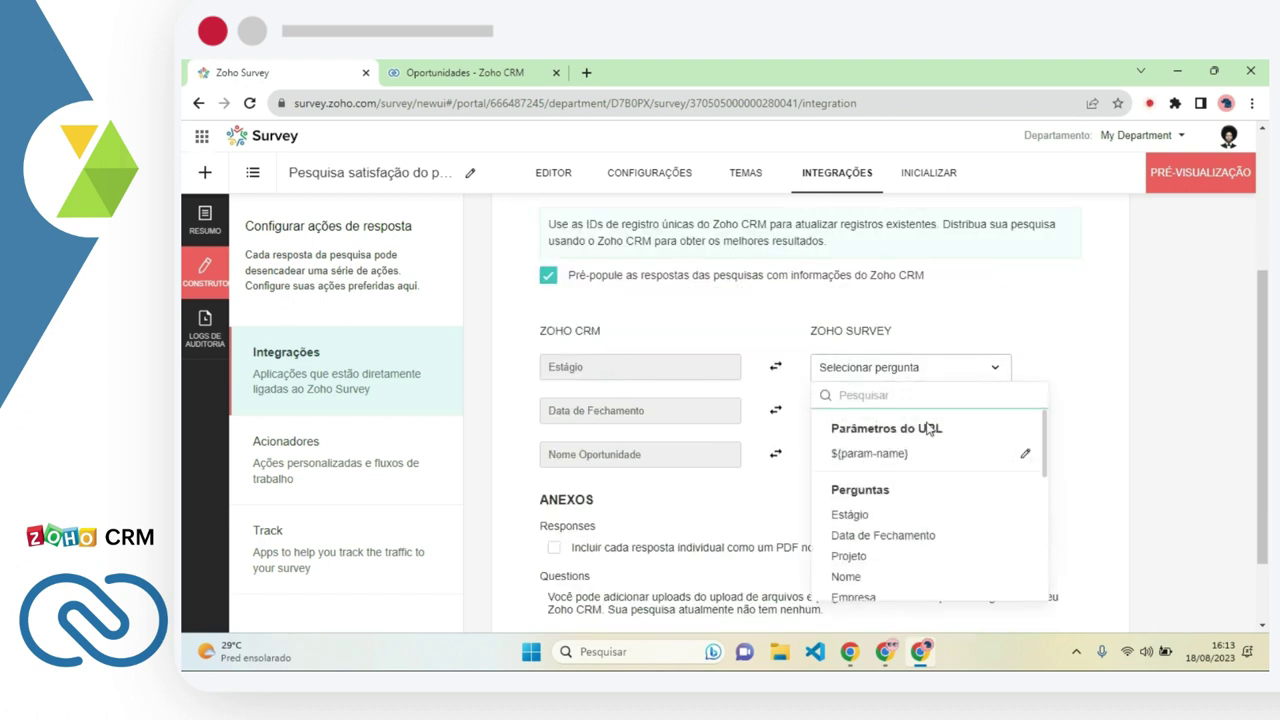
pyautogui.click(903, 517)
pyautogui.click(908, 418)
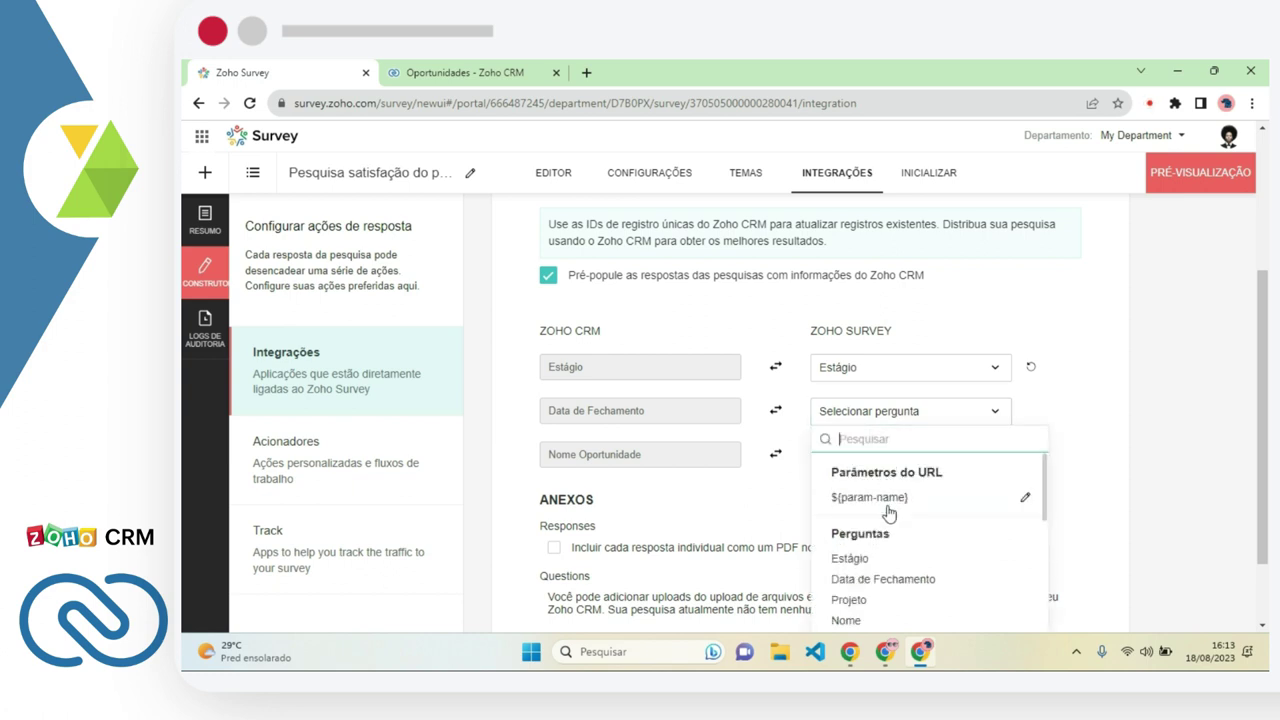
pyautogui.click(900, 575)
pyautogui.click(893, 460)
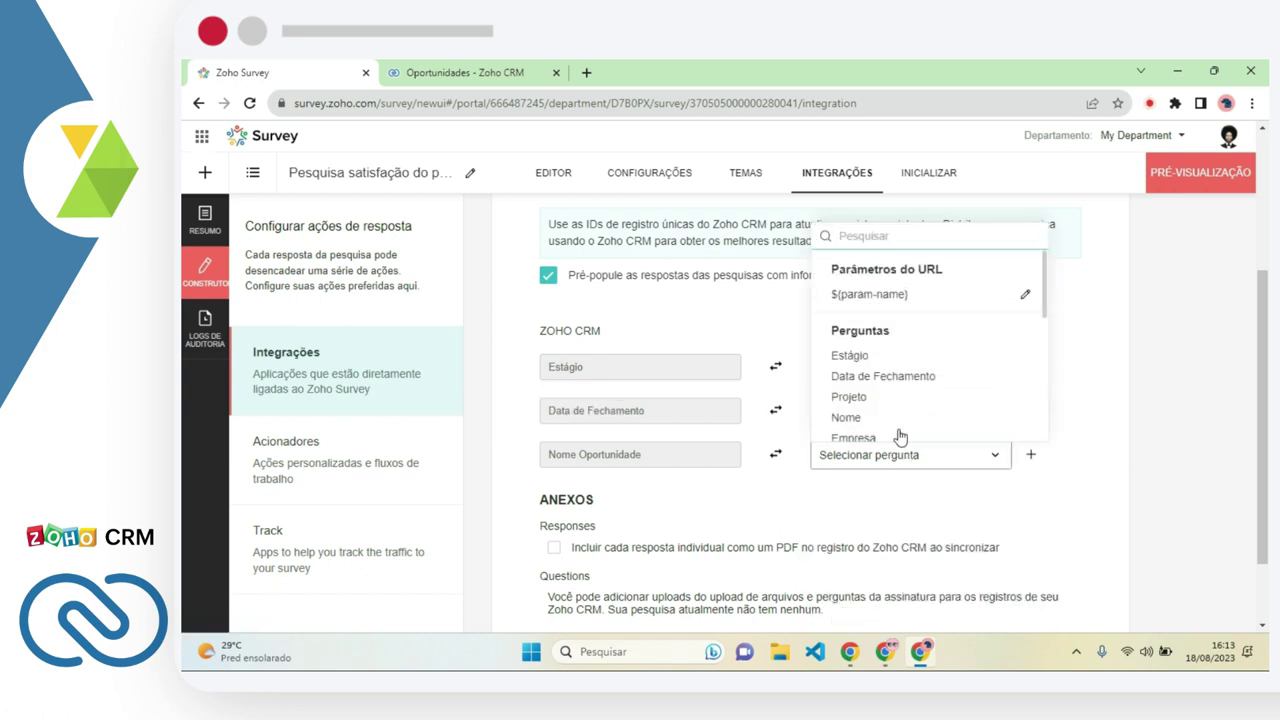
pyautogui.click(895, 397)
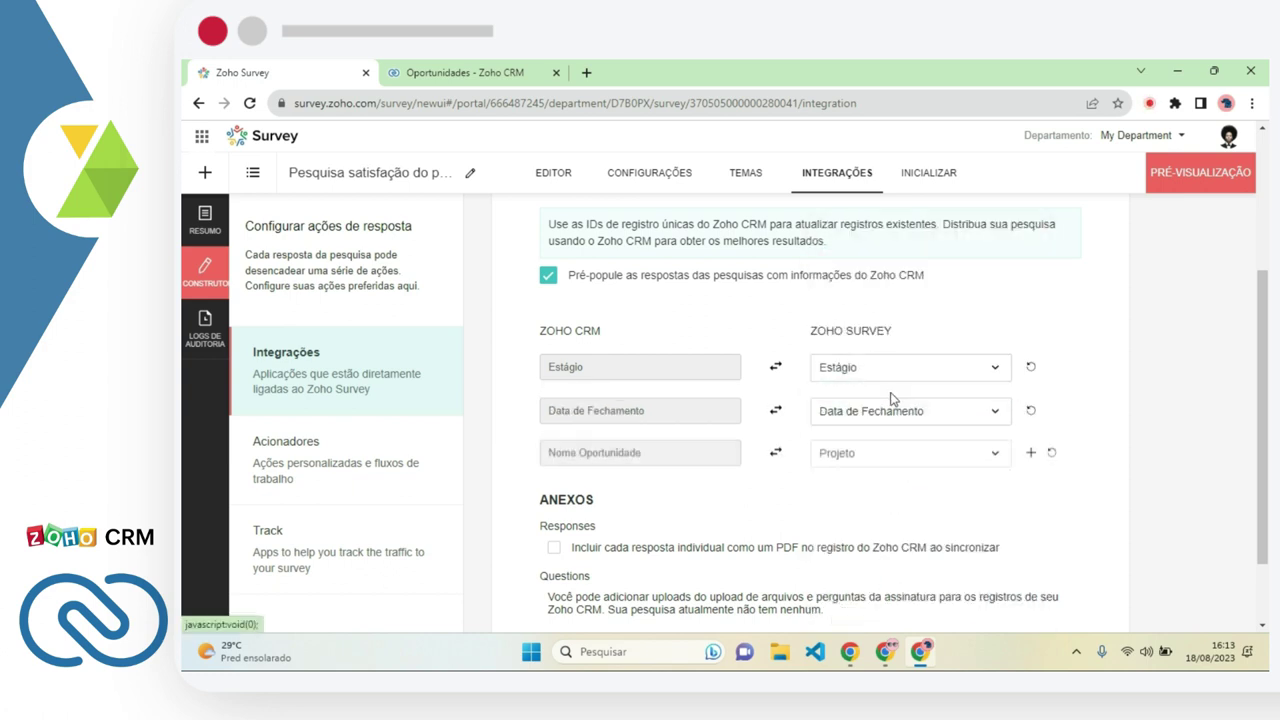
# Add a field mapping from the CRM's Nota Projeto field to the survey question rating the team's service on the project
pyautogui.click(1029, 456)
pyautogui.click(695, 500)
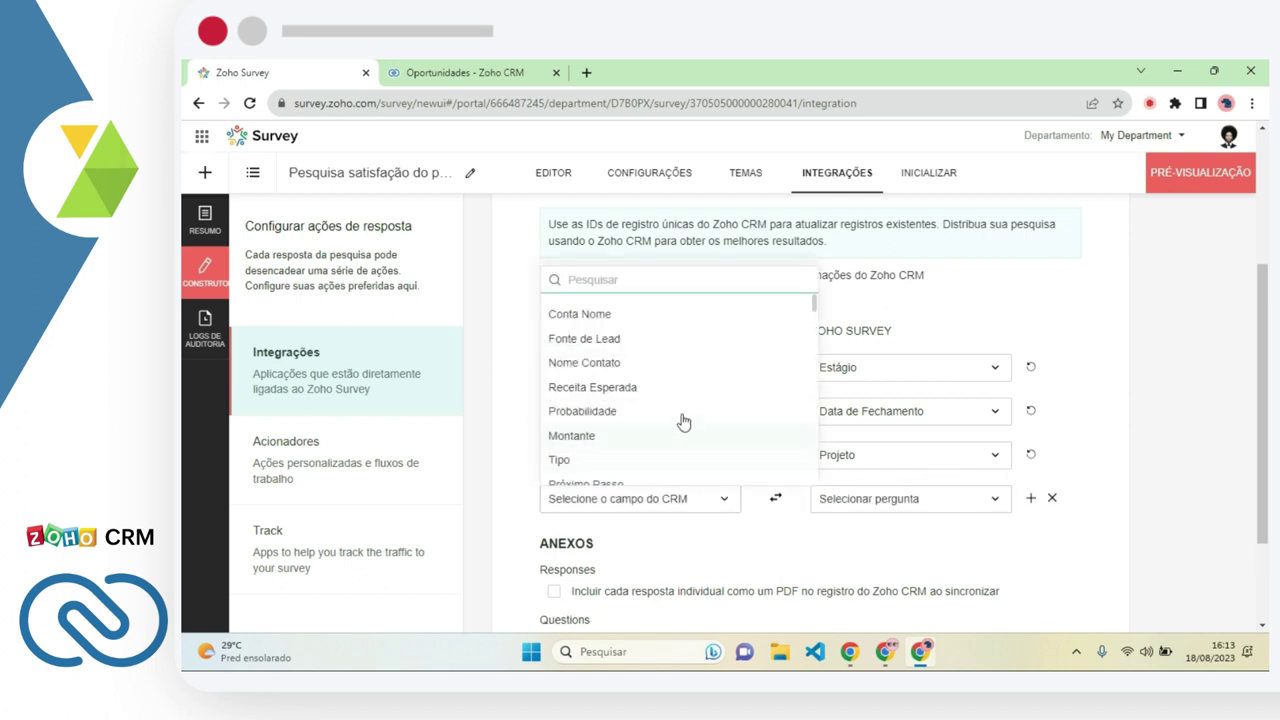
pyautogui.scroll(-3, 632, 432)
pyautogui.scroll(-5, 632, 432)
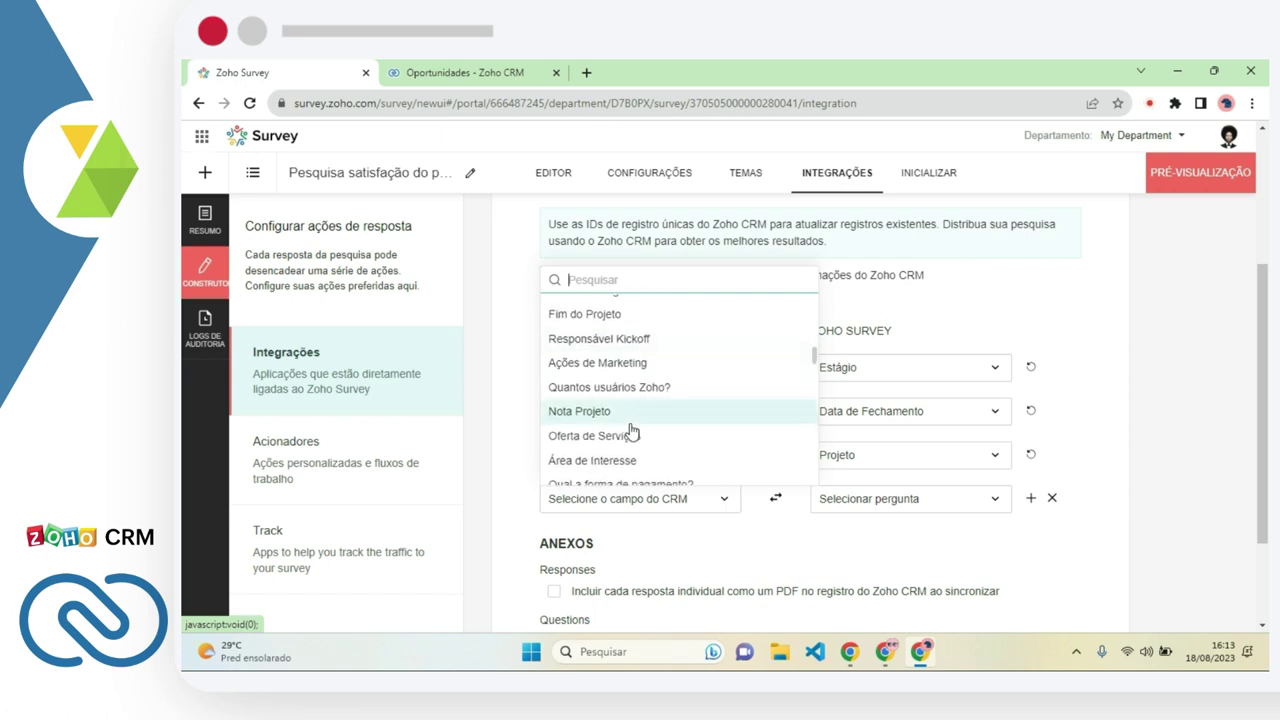
pyautogui.scroll(-6, 632, 432)
pyautogui.scroll(-6, 632, 432)
pyautogui.scroll(-6, 632, 432)
pyautogui.scroll(6, 632, 432)
pyautogui.scroll(4, 632, 432)
pyautogui.scroll(2, 622, 447)
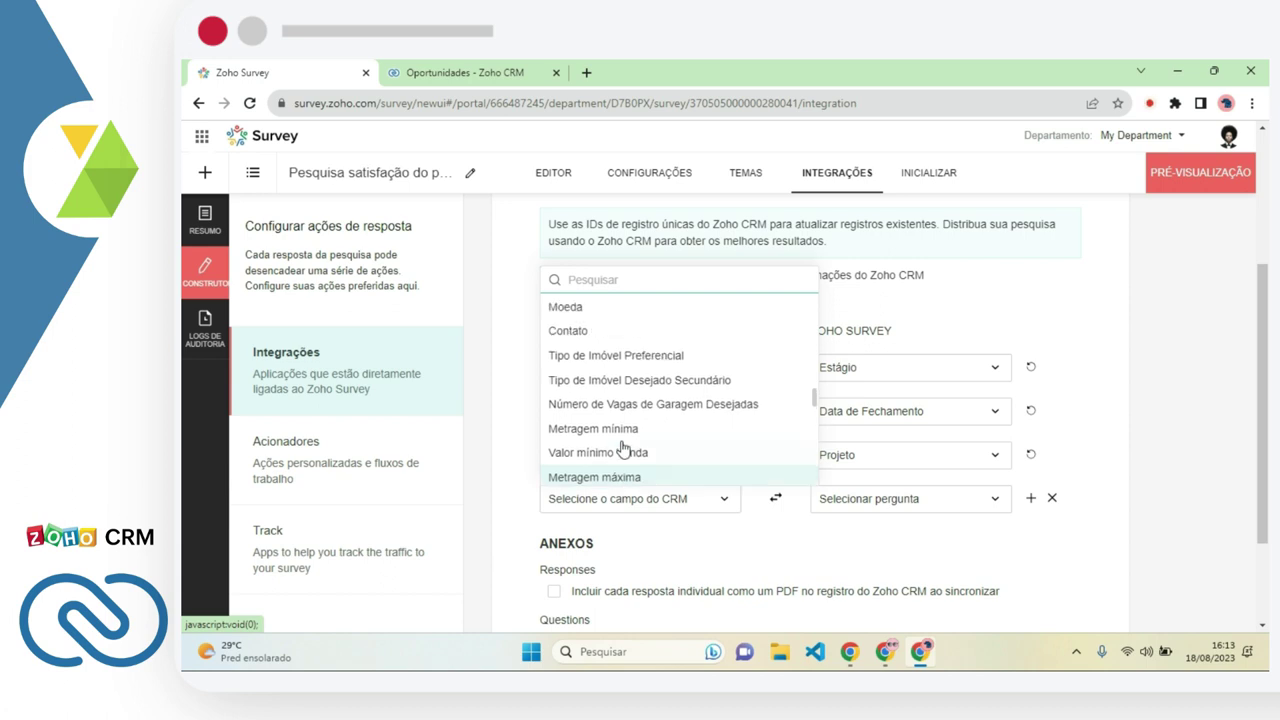
pyautogui.scroll(6, 622, 450)
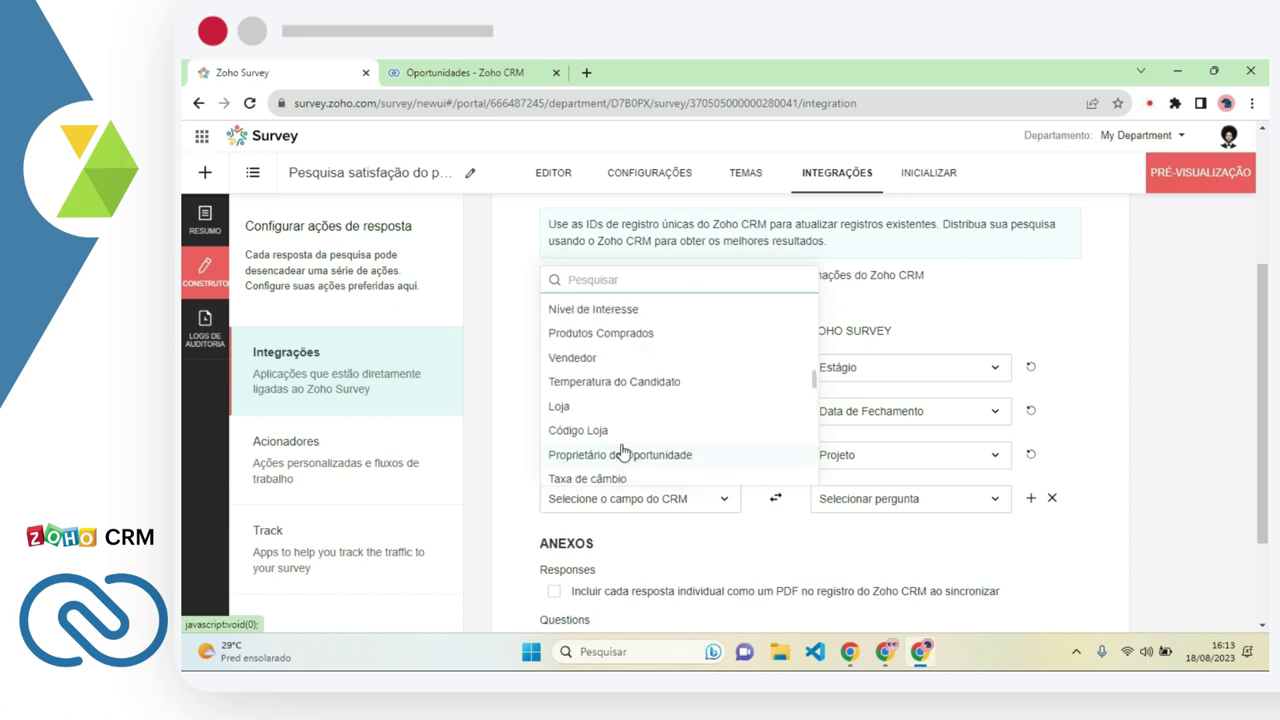
pyautogui.scroll(2, 620, 435)
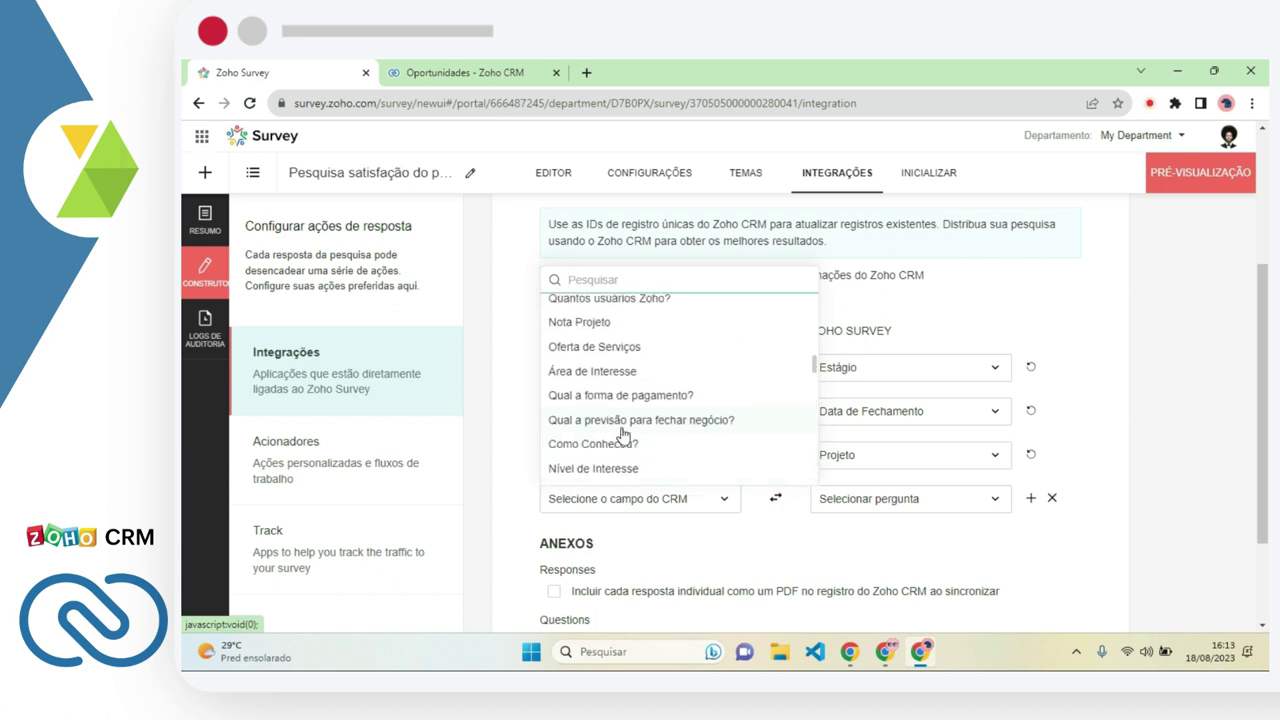
pyautogui.scroll(2, 618, 418)
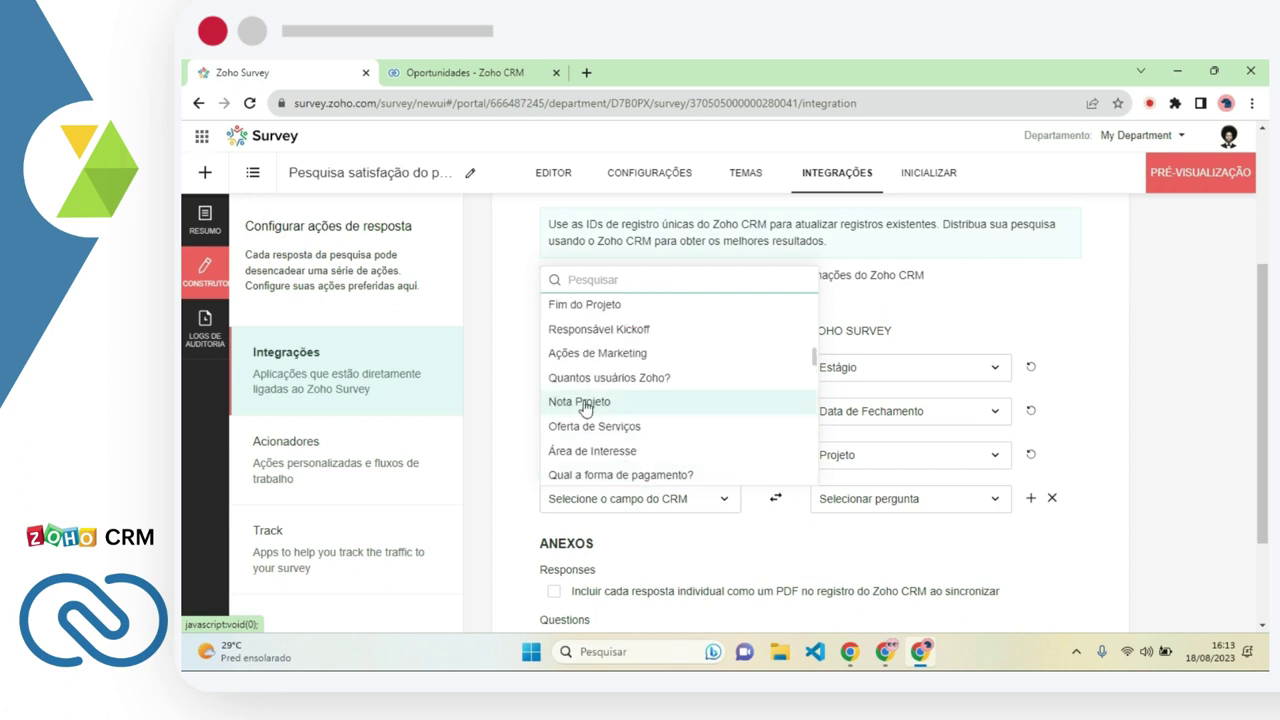
pyautogui.click(592, 403)
pyautogui.click(918, 500)
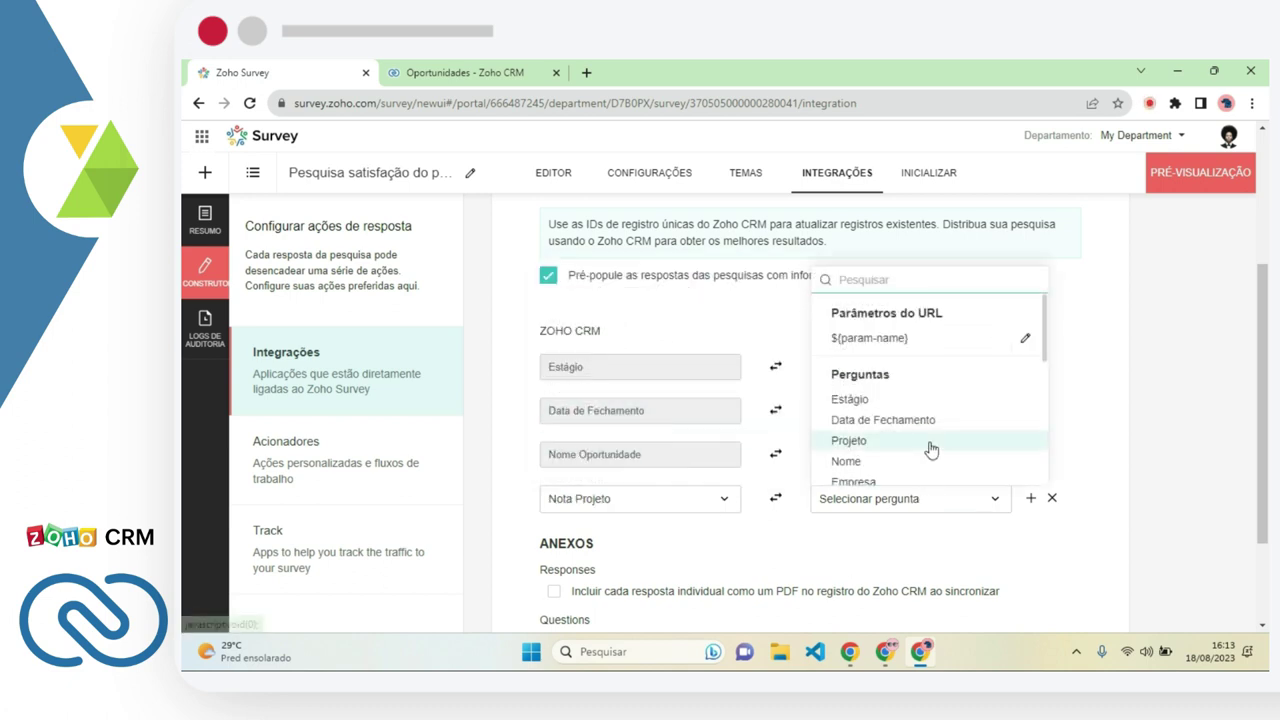
pyautogui.scroll(-2, 910, 430)
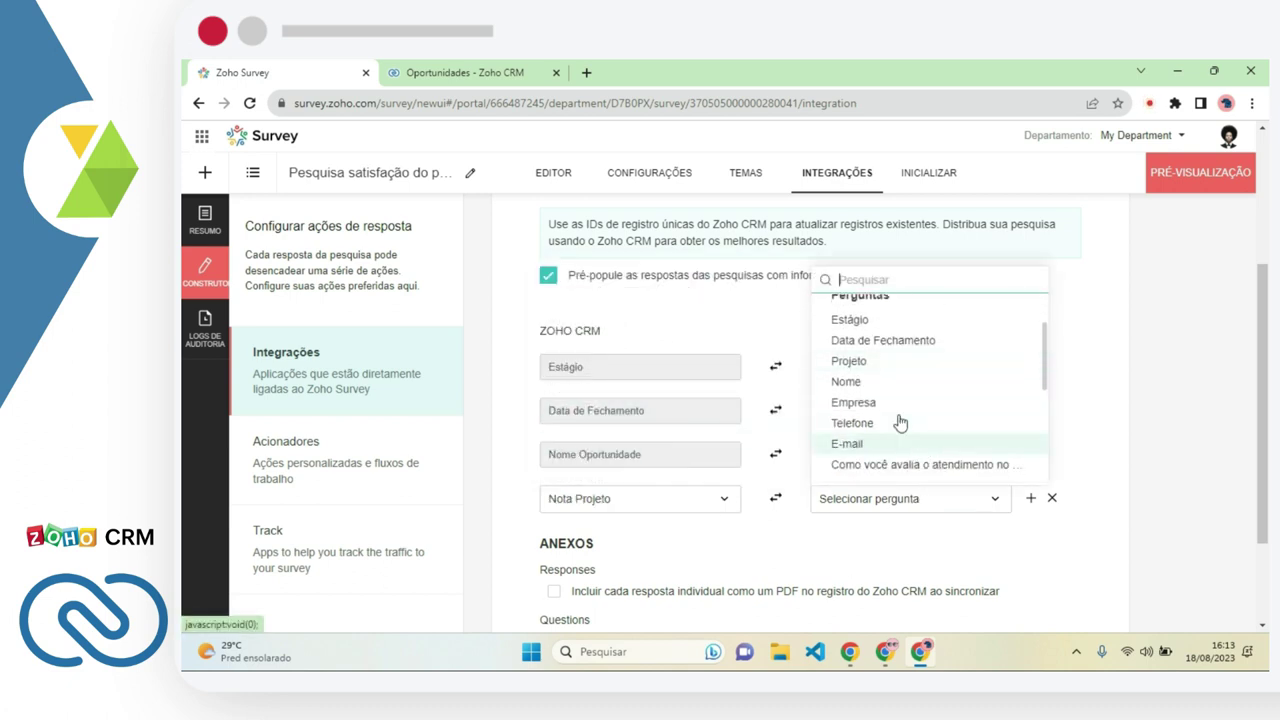
pyautogui.click(926, 466)
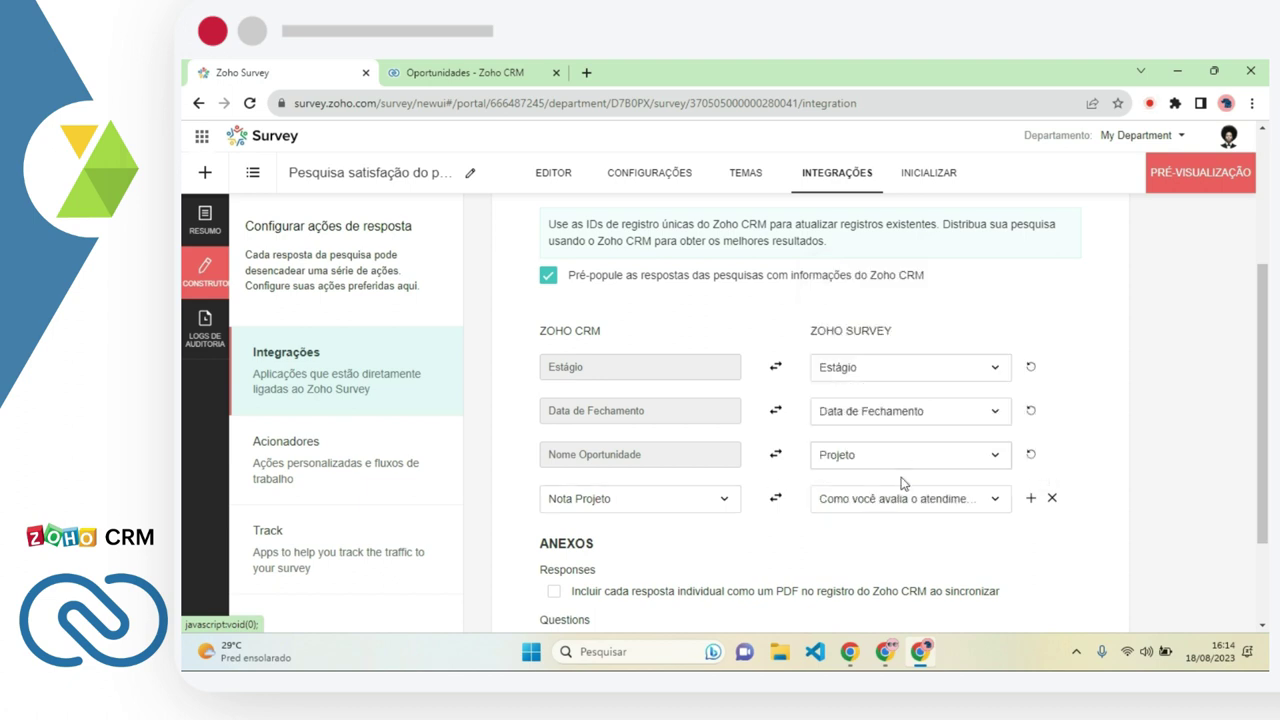
# Add another field mapping from the CRM's Conta Nome field to the survey's Empresa question
pyautogui.click(1031, 499)
pyautogui.click(693, 535)
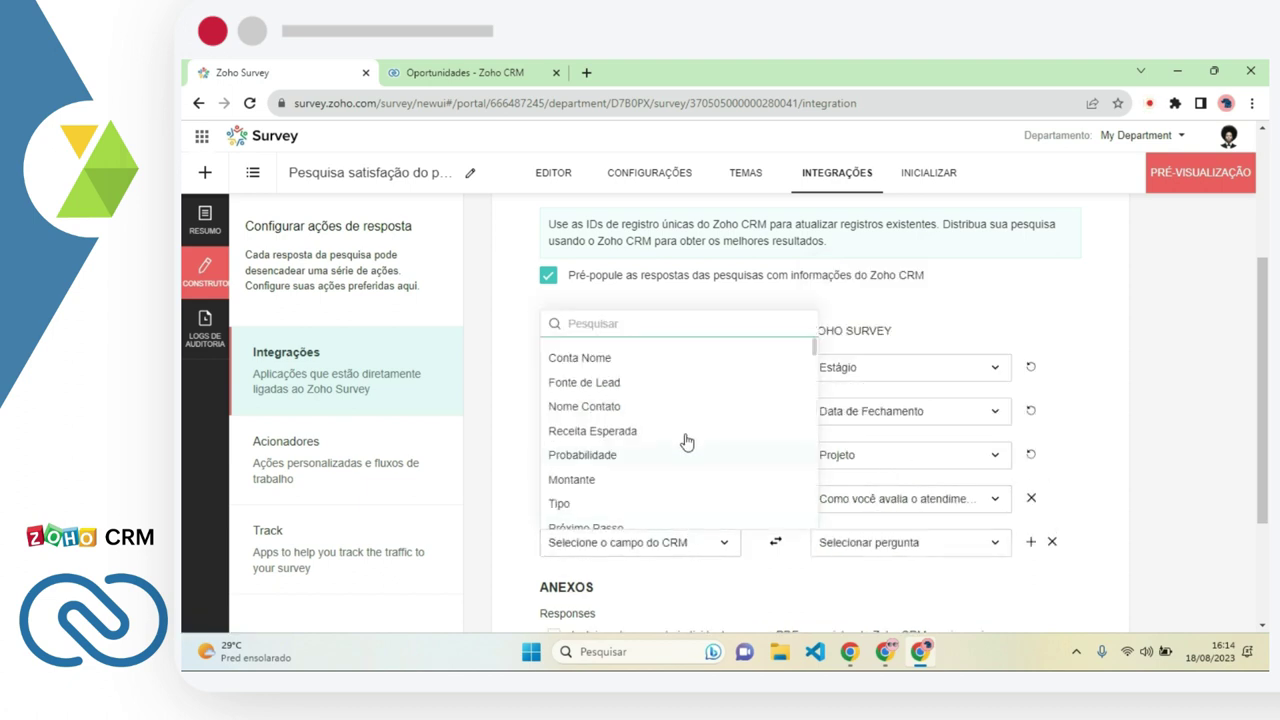
pyautogui.click(646, 369)
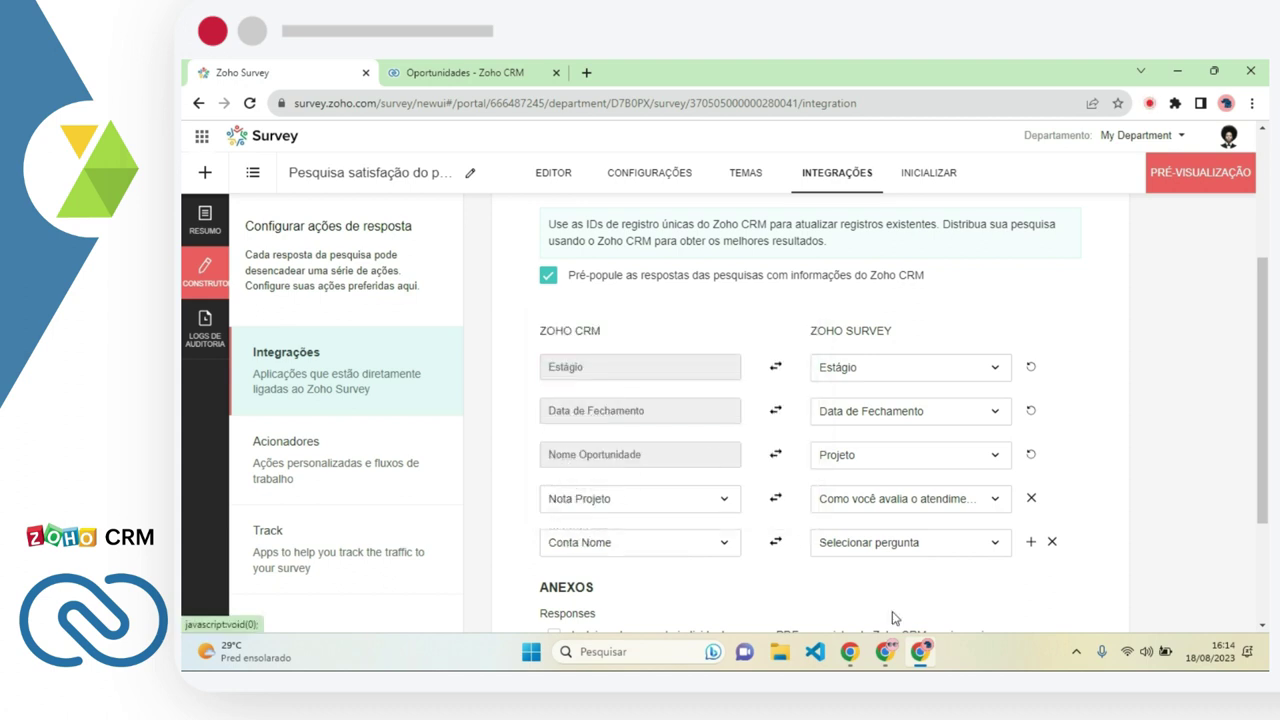
pyautogui.click(928, 545)
pyautogui.scroll(-1, 900, 465)
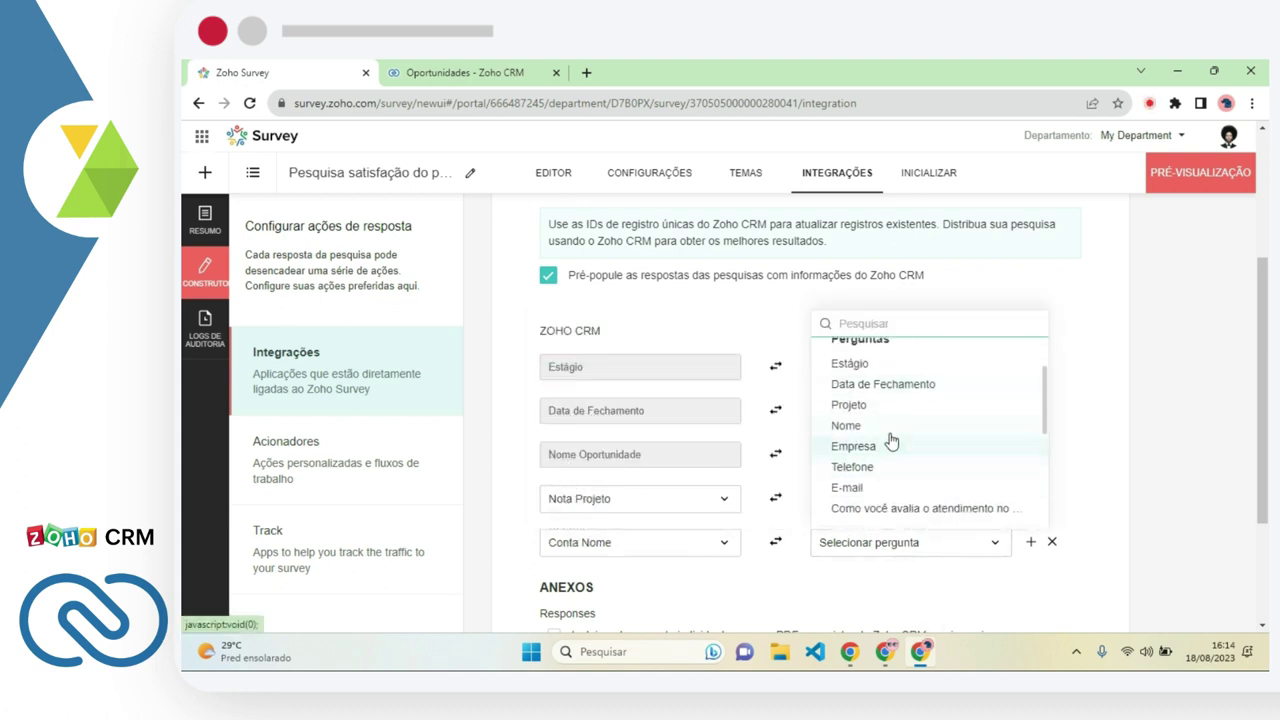
pyautogui.click(853, 446)
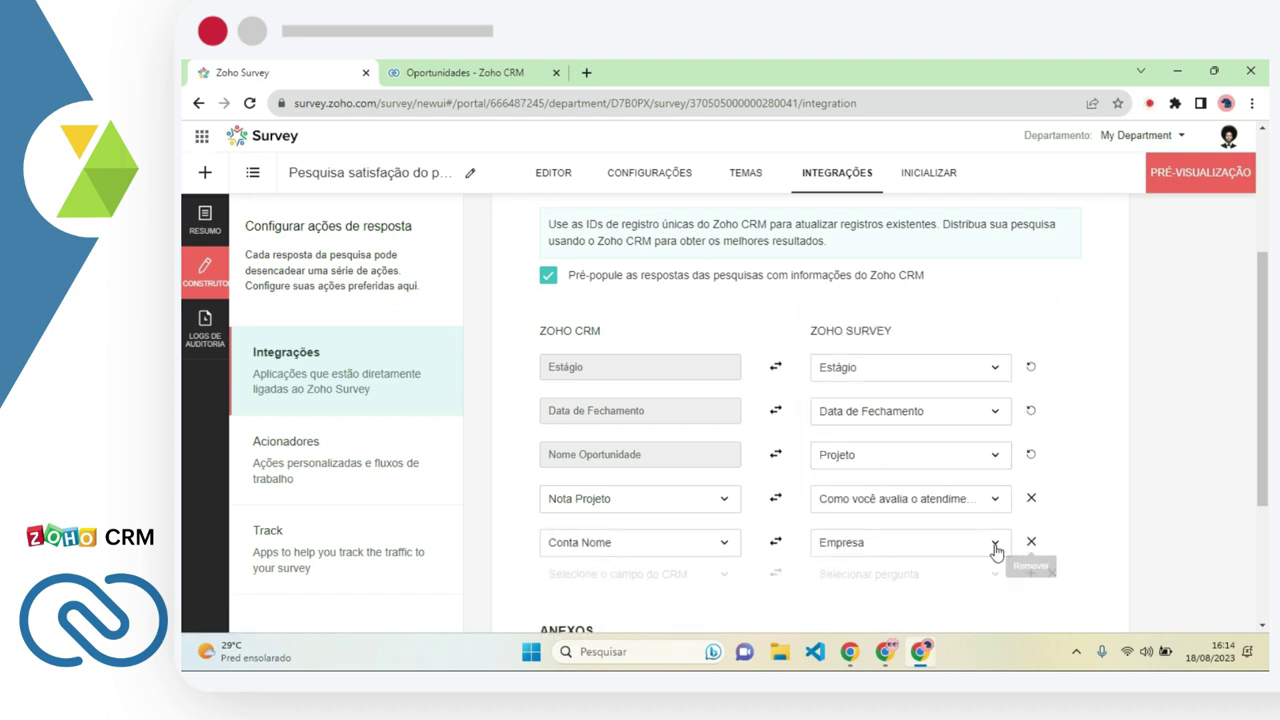
# Add a field mapping from the CRM's E-mail field to the survey's E-mail question
pyautogui.click(1031, 541)
pyautogui.click(715, 553)
pyautogui.scroll(-2, 634, 499)
pyautogui.scroll(-5, 634, 499)
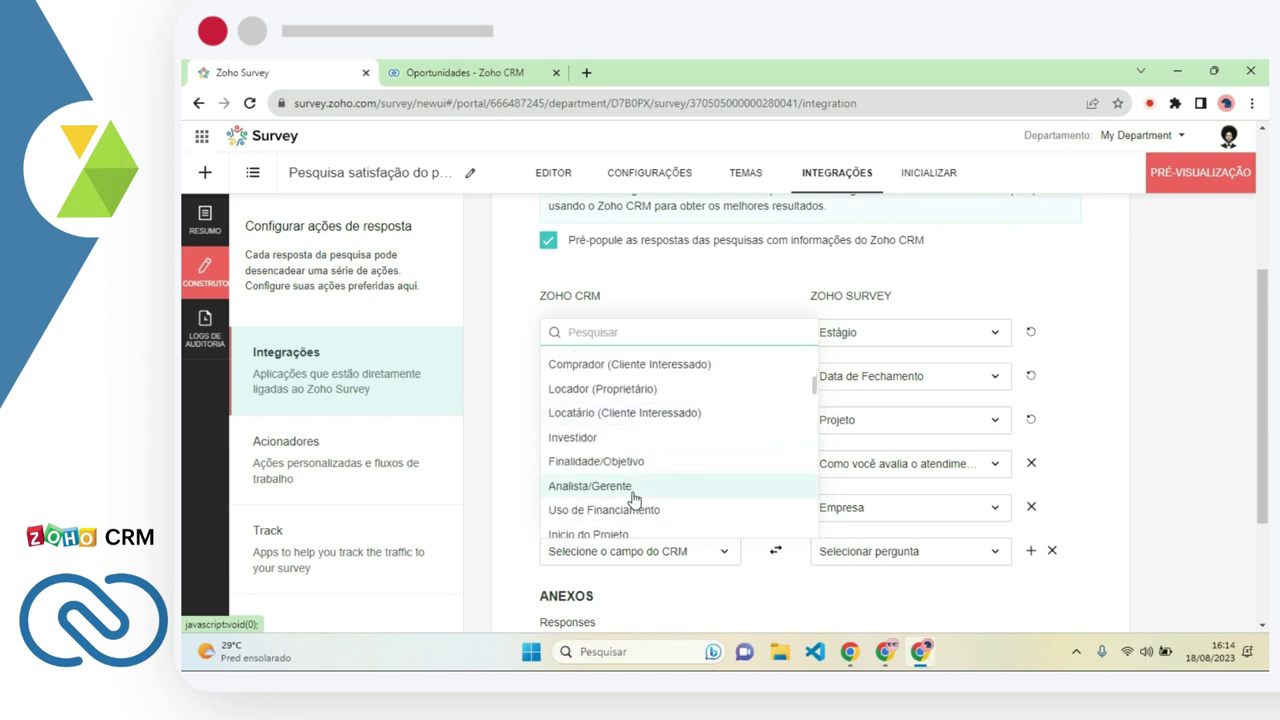
pyautogui.scroll(-1, 676, 498)
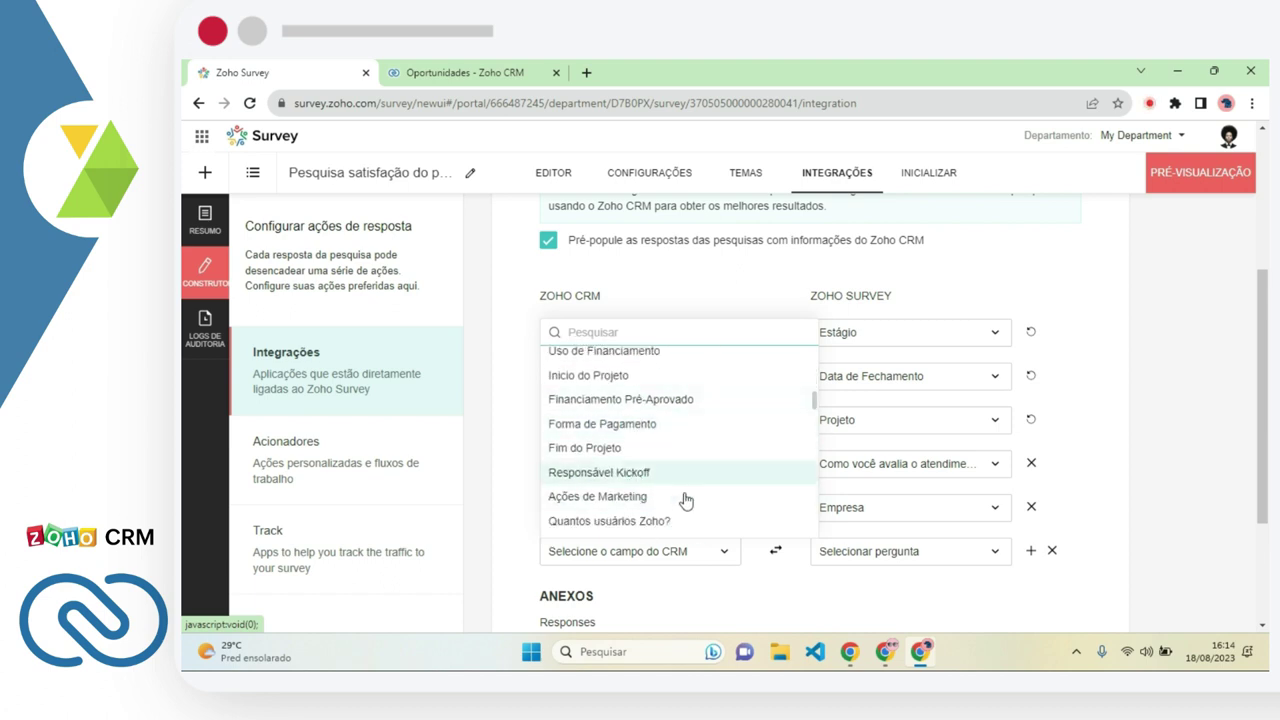
pyautogui.scroll(-1, 686, 501)
pyautogui.scroll(-6, 686, 501)
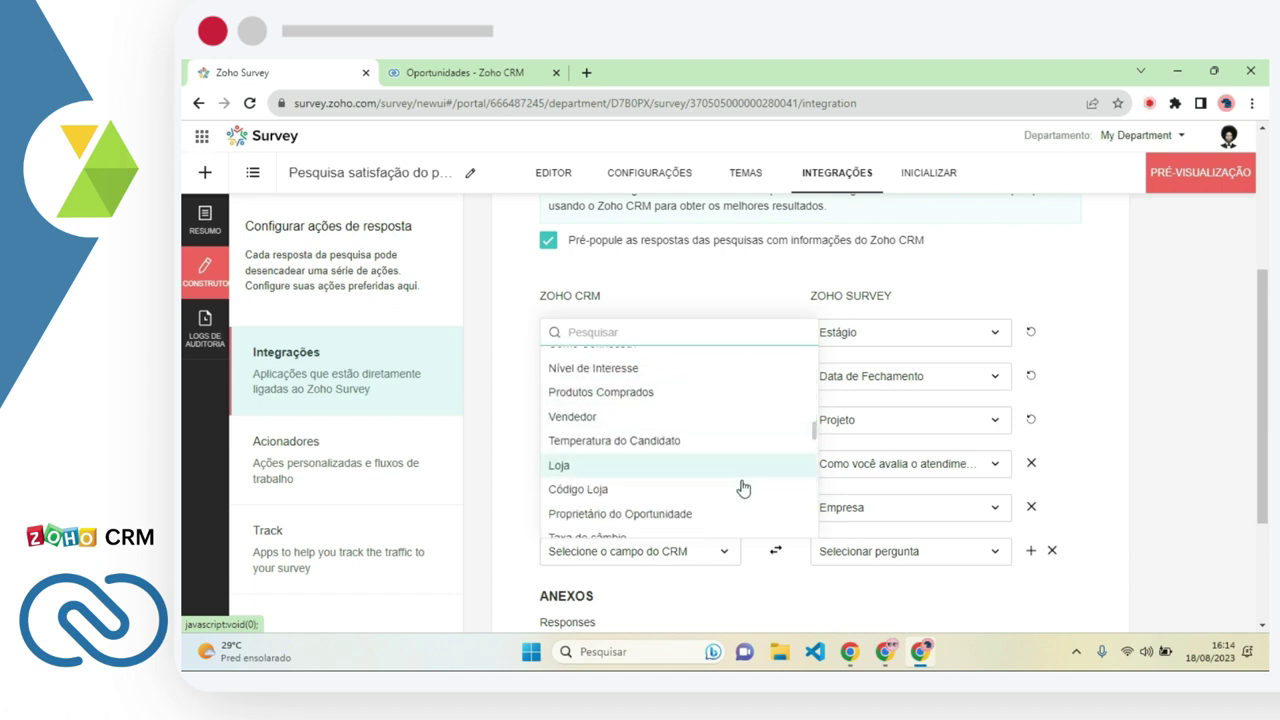
pyautogui.scroll(-10, 742, 487)
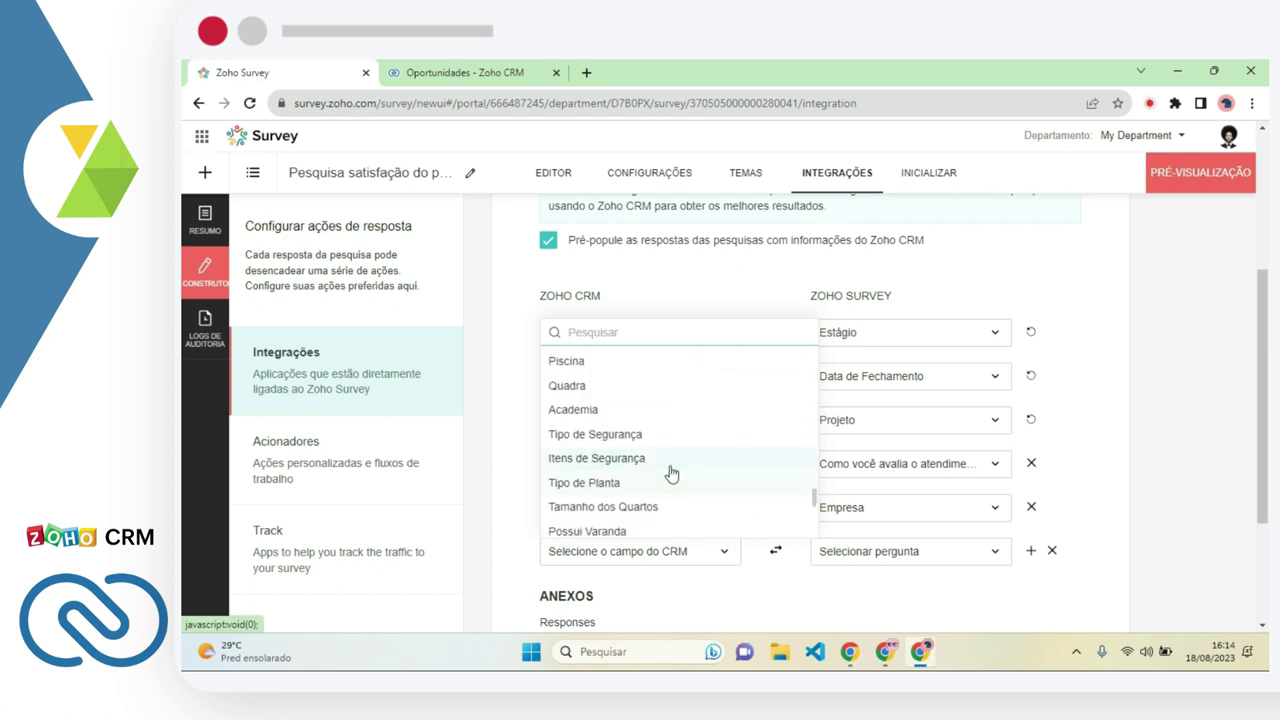
pyautogui.scroll(-2, 634, 486)
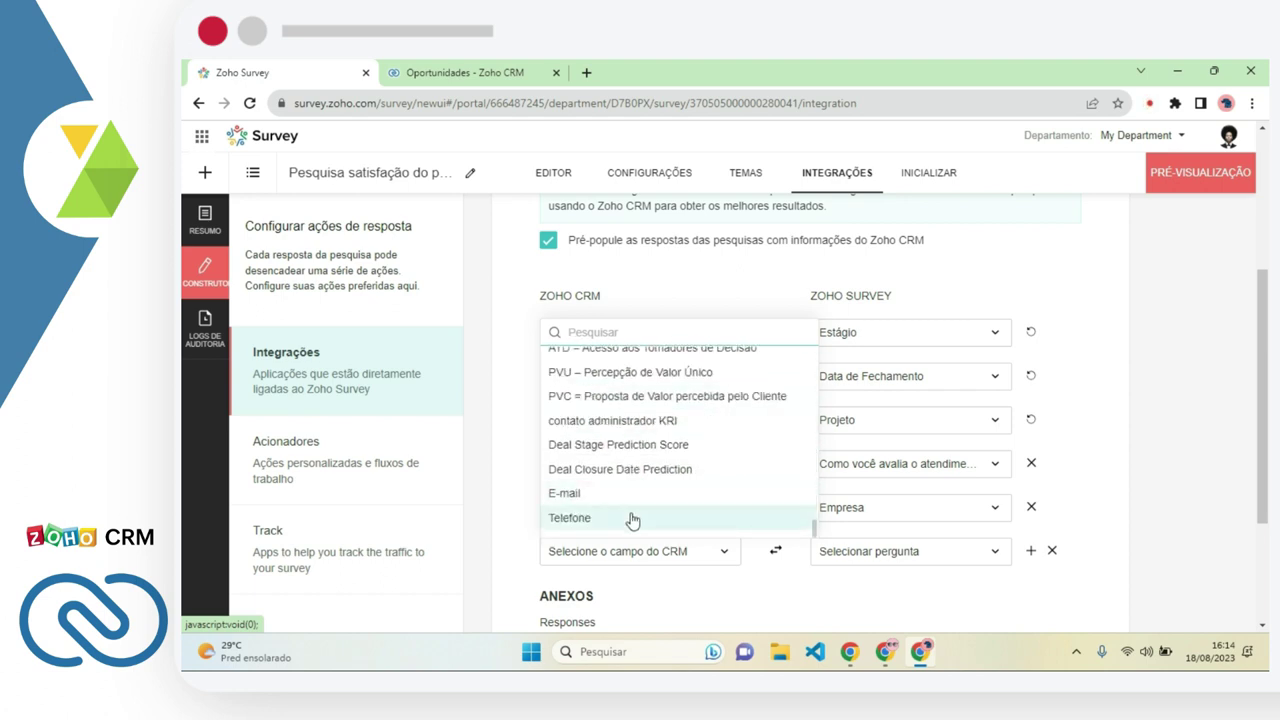
pyautogui.click(619, 497)
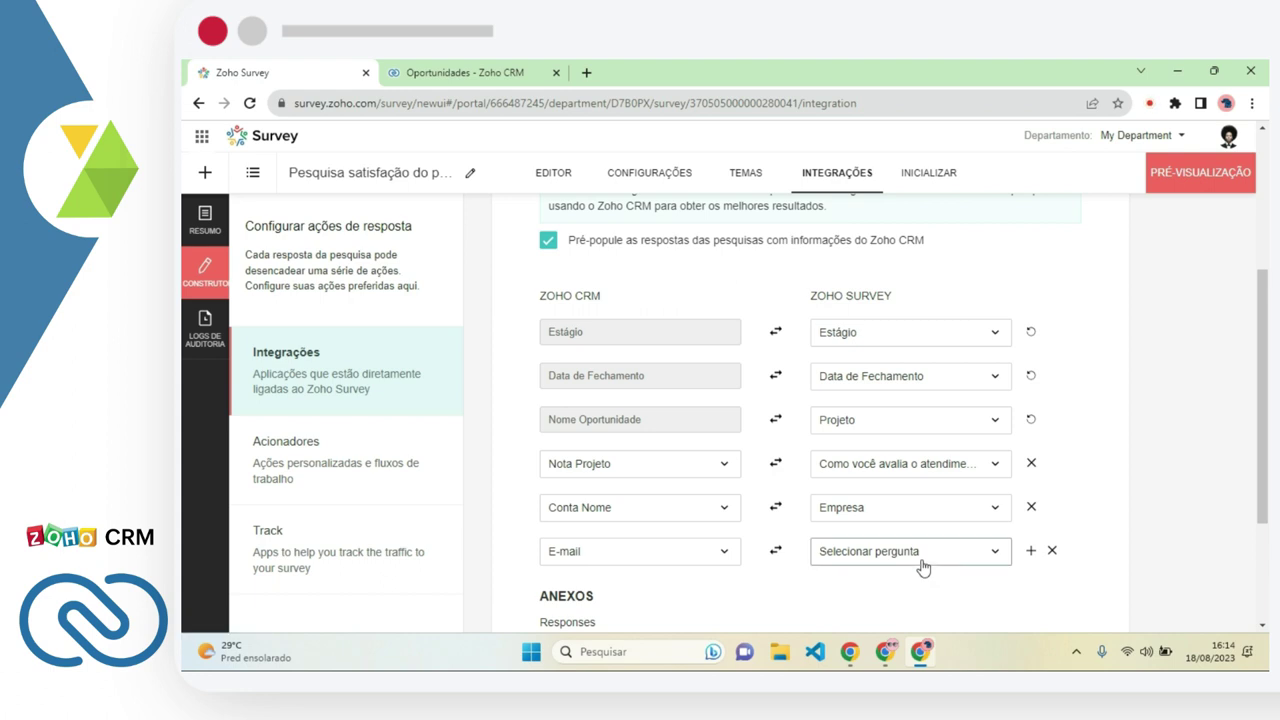
pyautogui.click(915, 556)
pyautogui.write('e-')
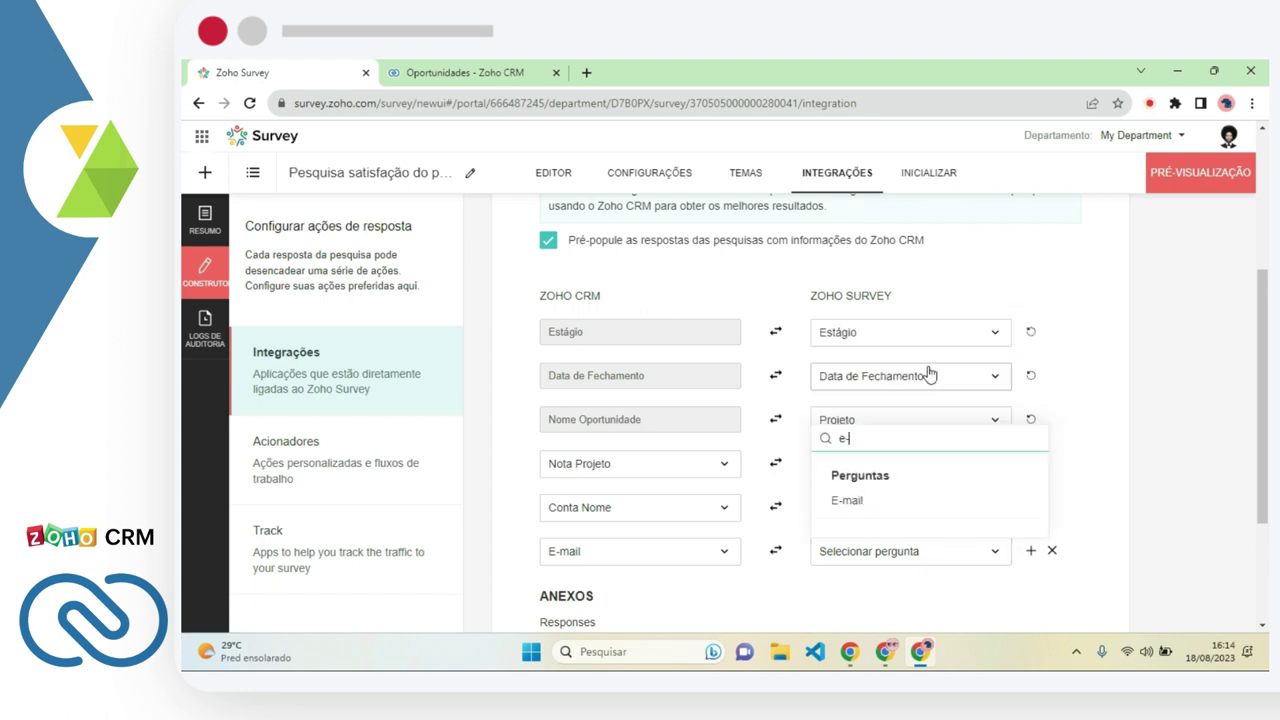
pyautogui.click(940, 502)
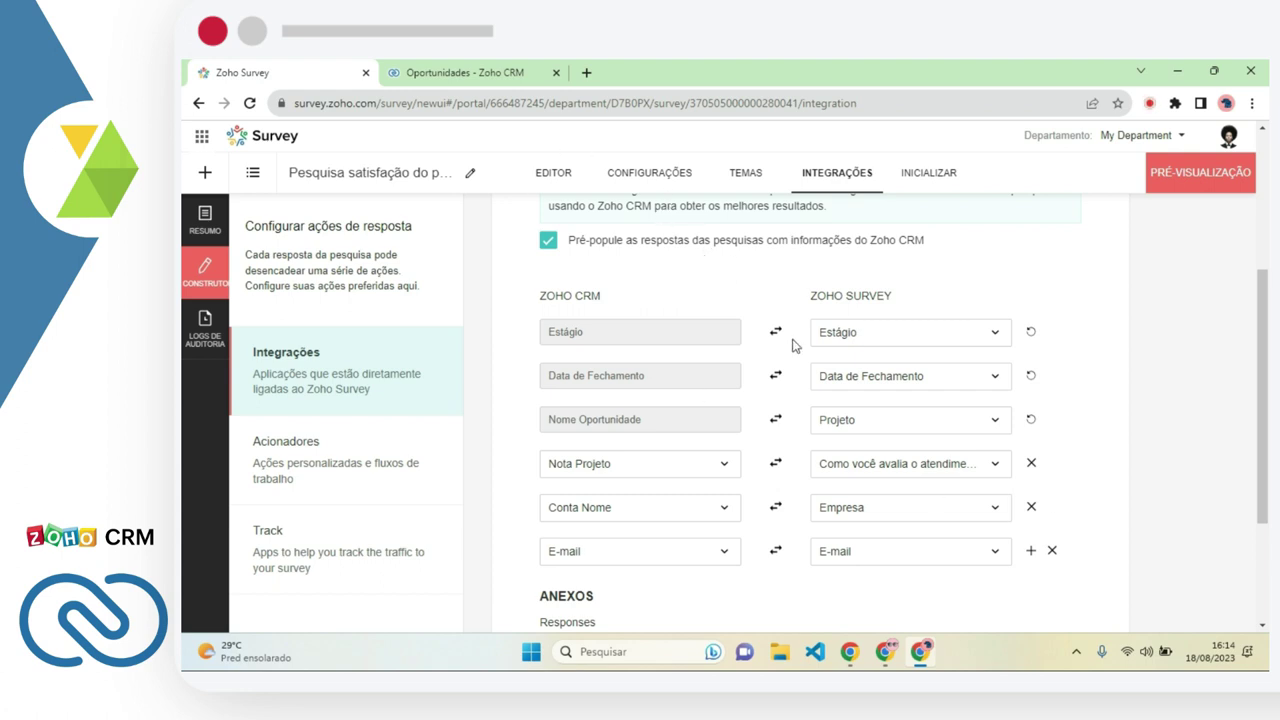
# Add another mapping row linking the CRM's Telefone field to the survey's Telefone question
pyautogui.scroll(-1, 792, 345)
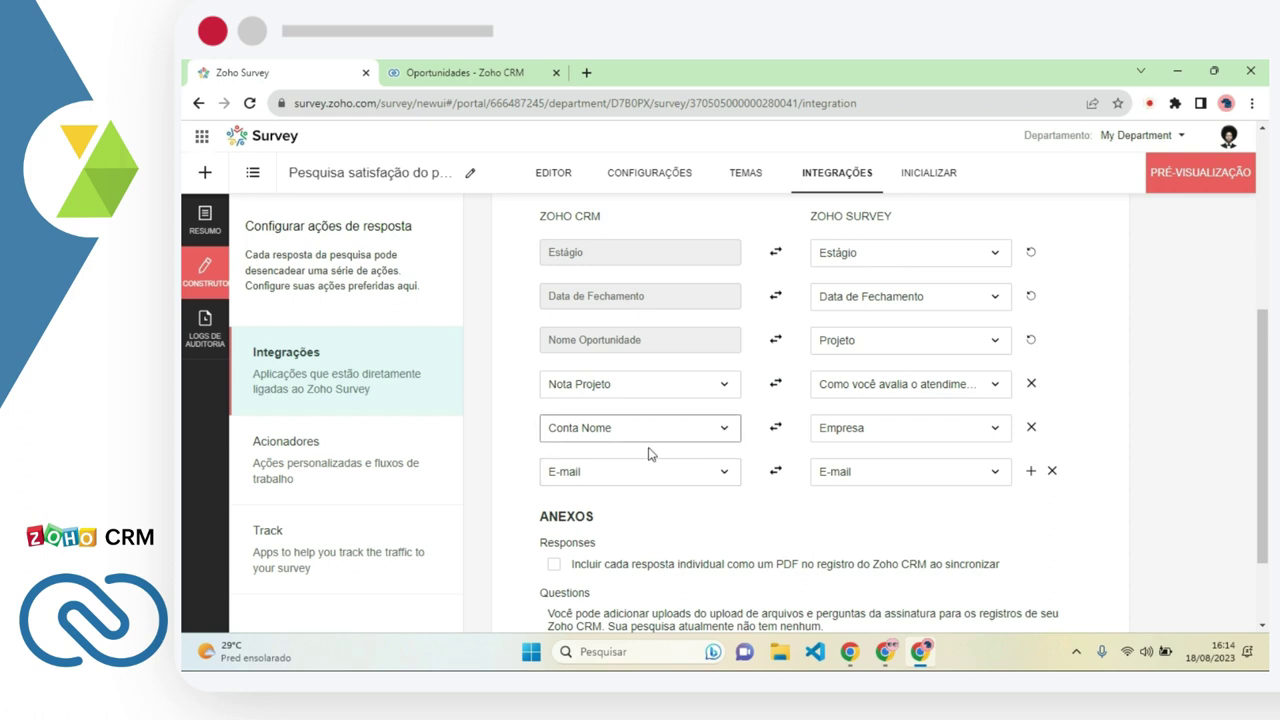
pyautogui.click(1031, 471)
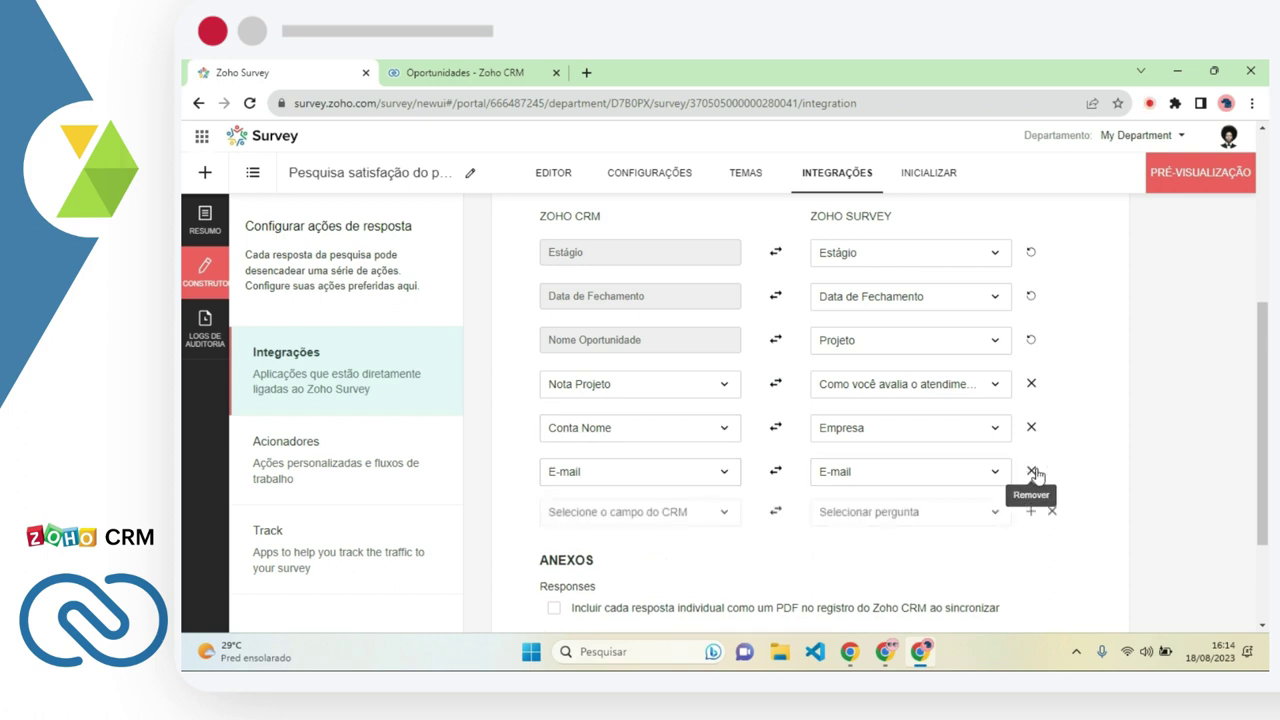
pyautogui.click(714, 513)
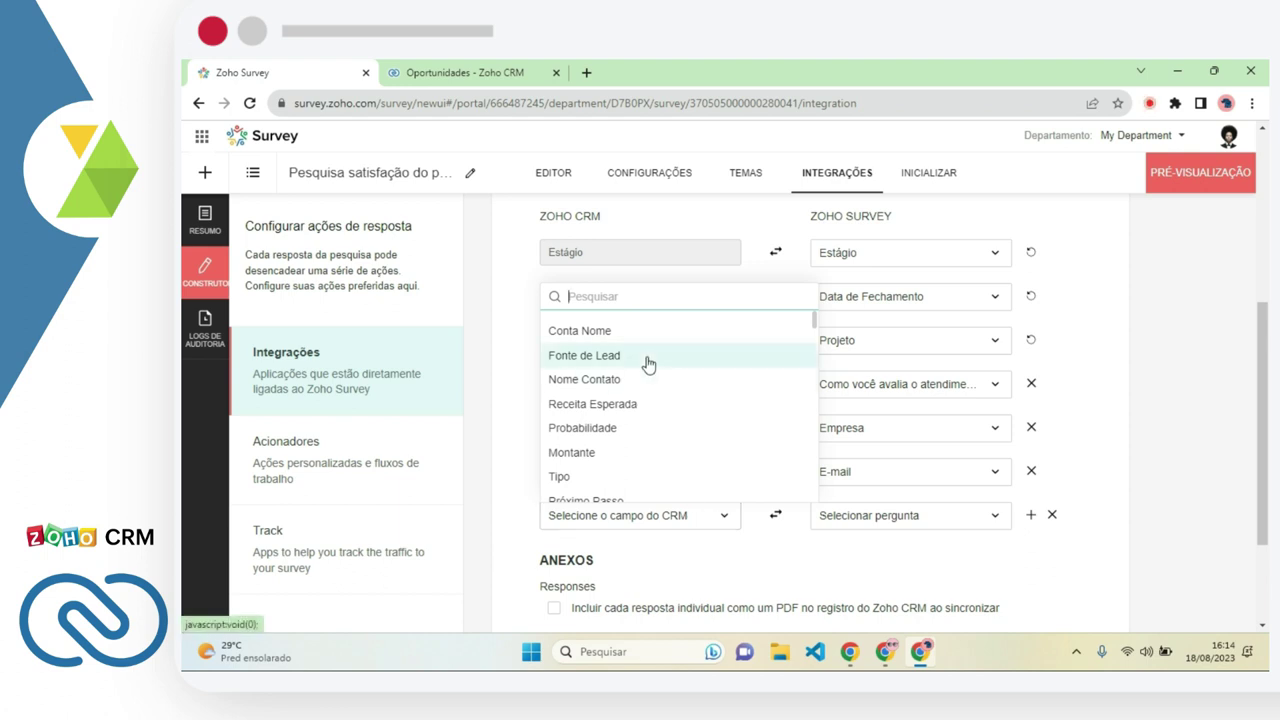
pyautogui.write('telef')
pyautogui.press('BackSpace')
pyautogui.press('BackSpace')
pyautogui.press('BackSpace')
pyautogui.write('le')
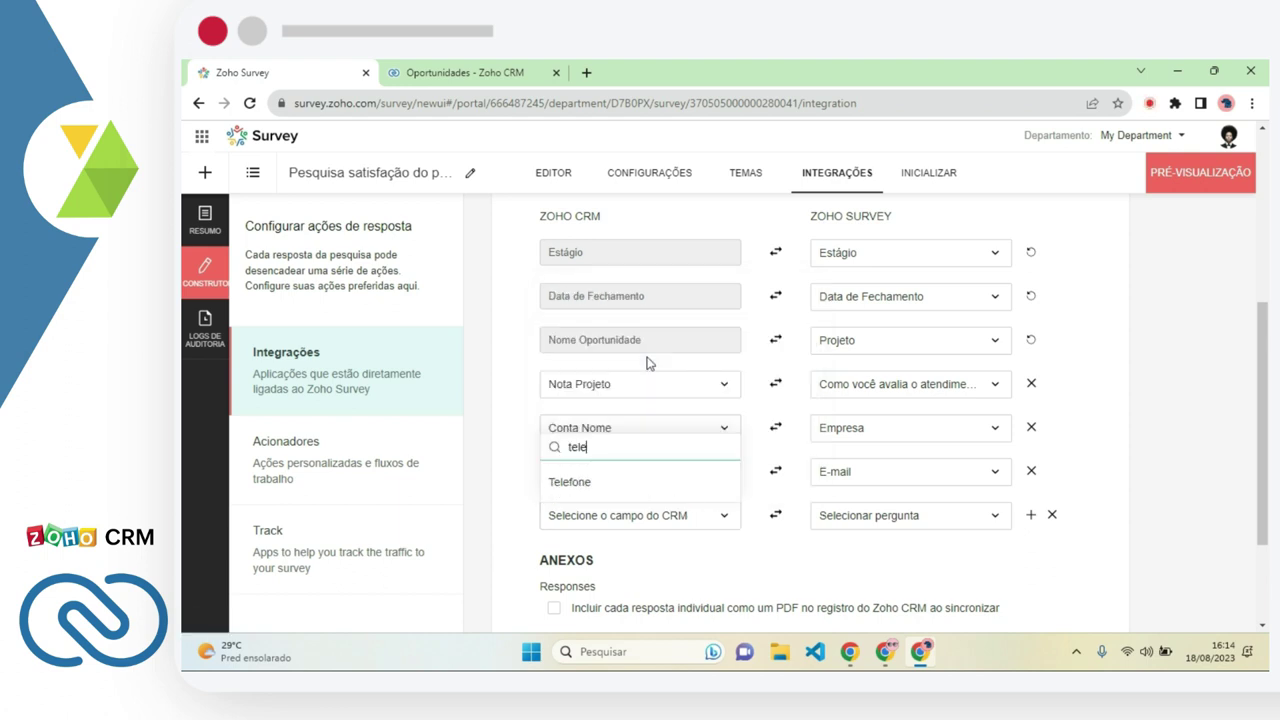
pyautogui.click(645, 481)
pyautogui.click(912, 517)
pyautogui.write('telefo')
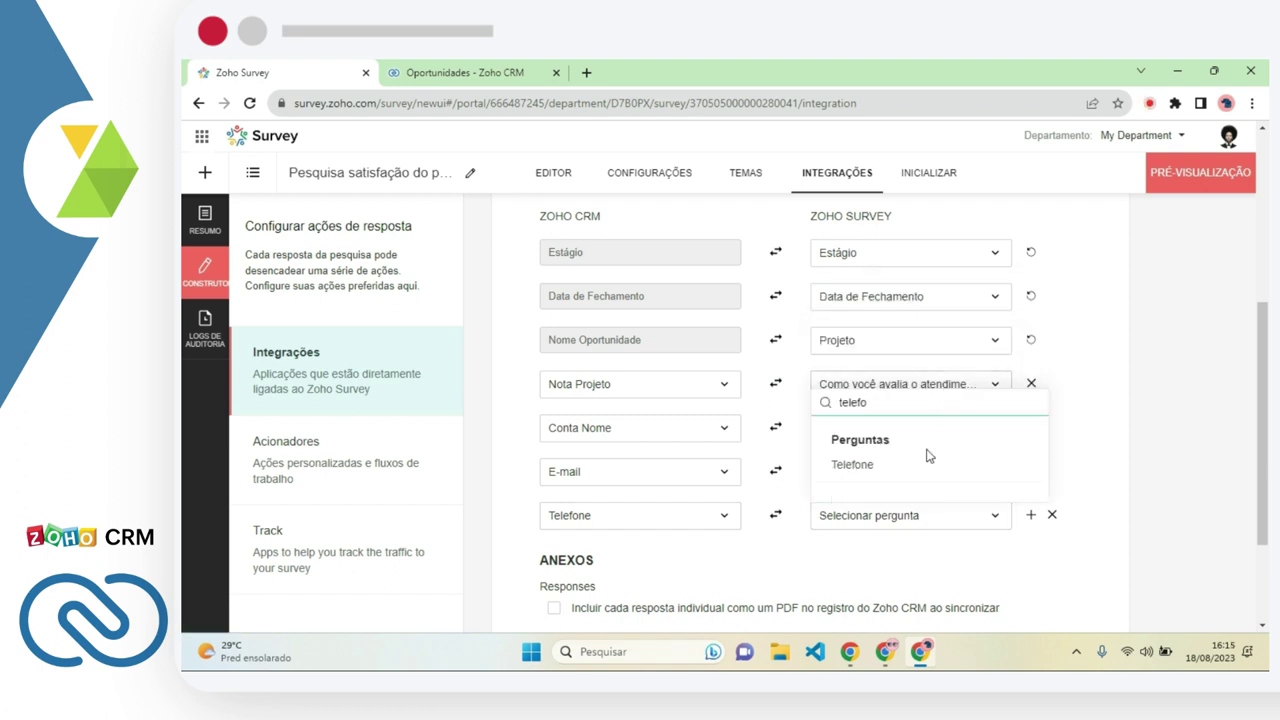
pyautogui.click(926, 456)
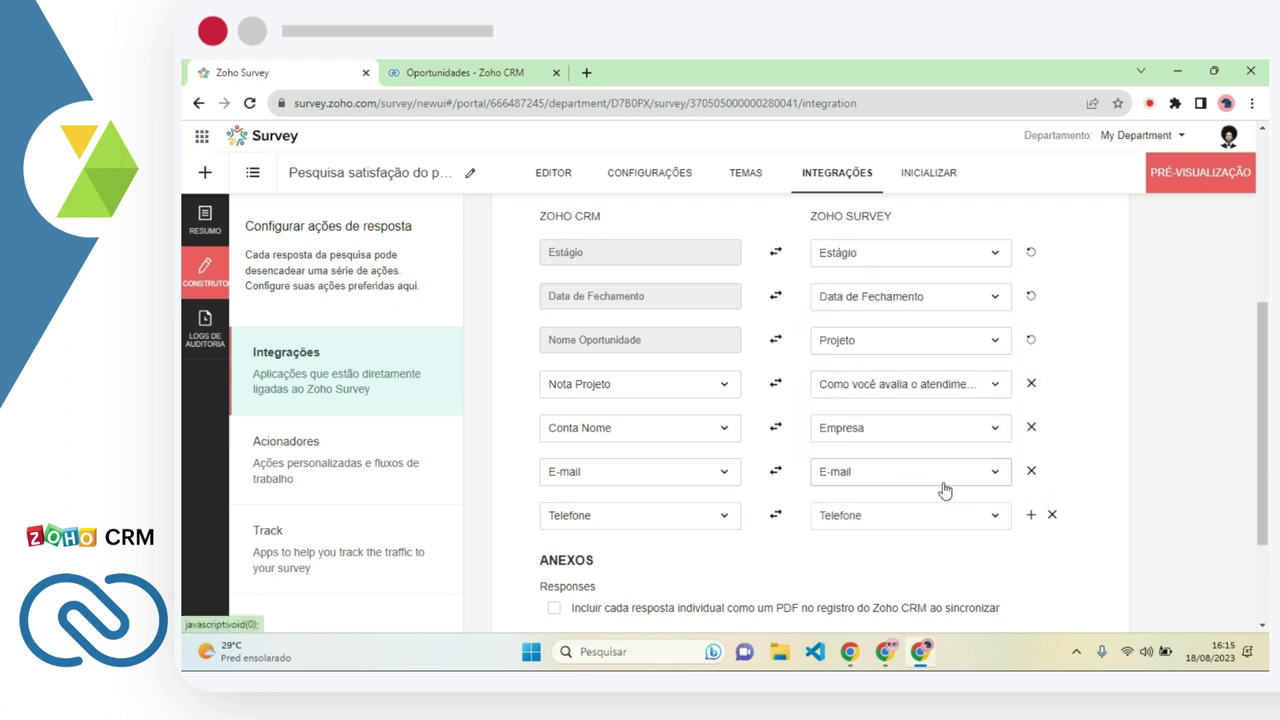
# Add a field mapping from the CRM's Nome Contato field to the survey's Nome question
pyautogui.click(1031, 514)
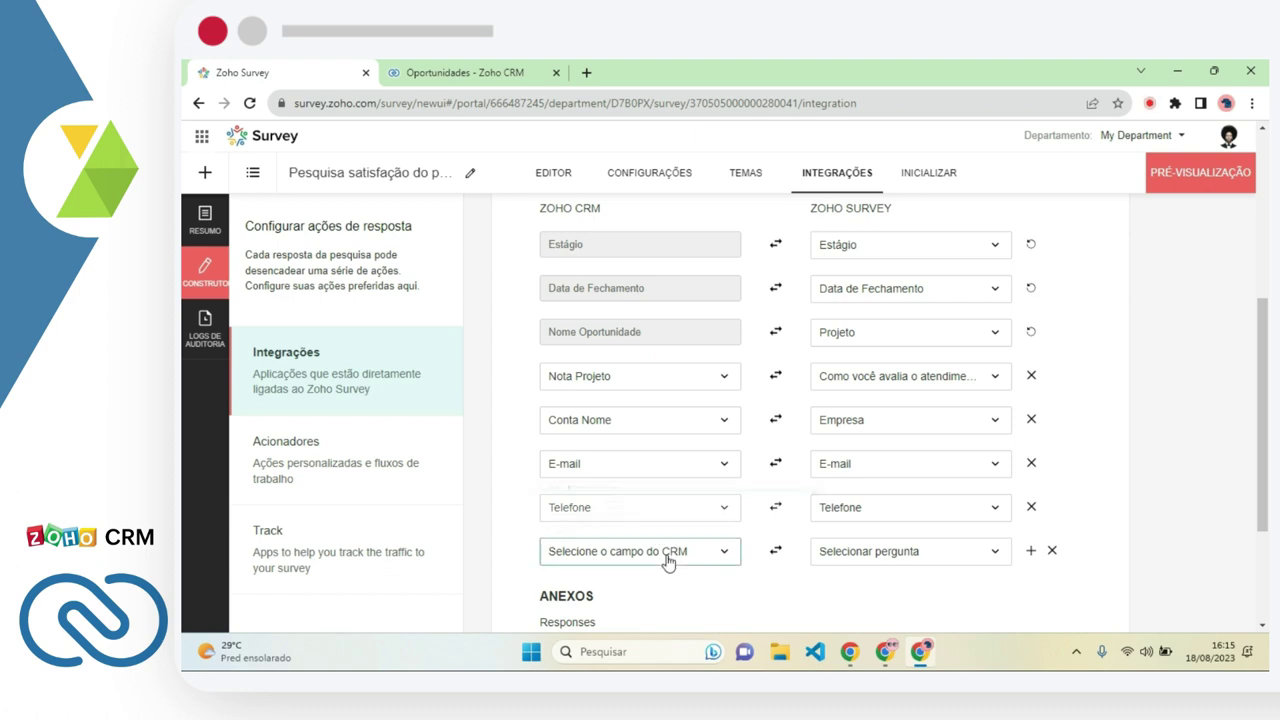
pyautogui.click(667, 553)
pyautogui.write('c')
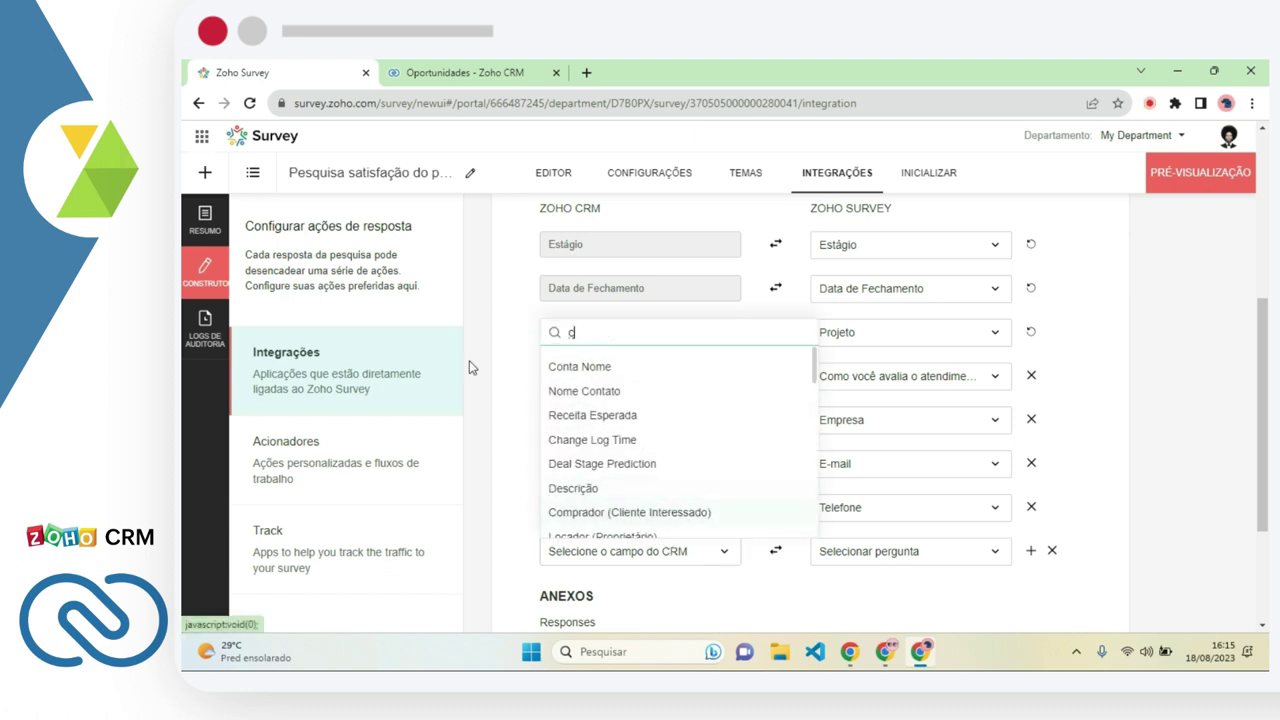
pyautogui.click(572, 394)
pyautogui.click(927, 563)
pyautogui.write('nom')
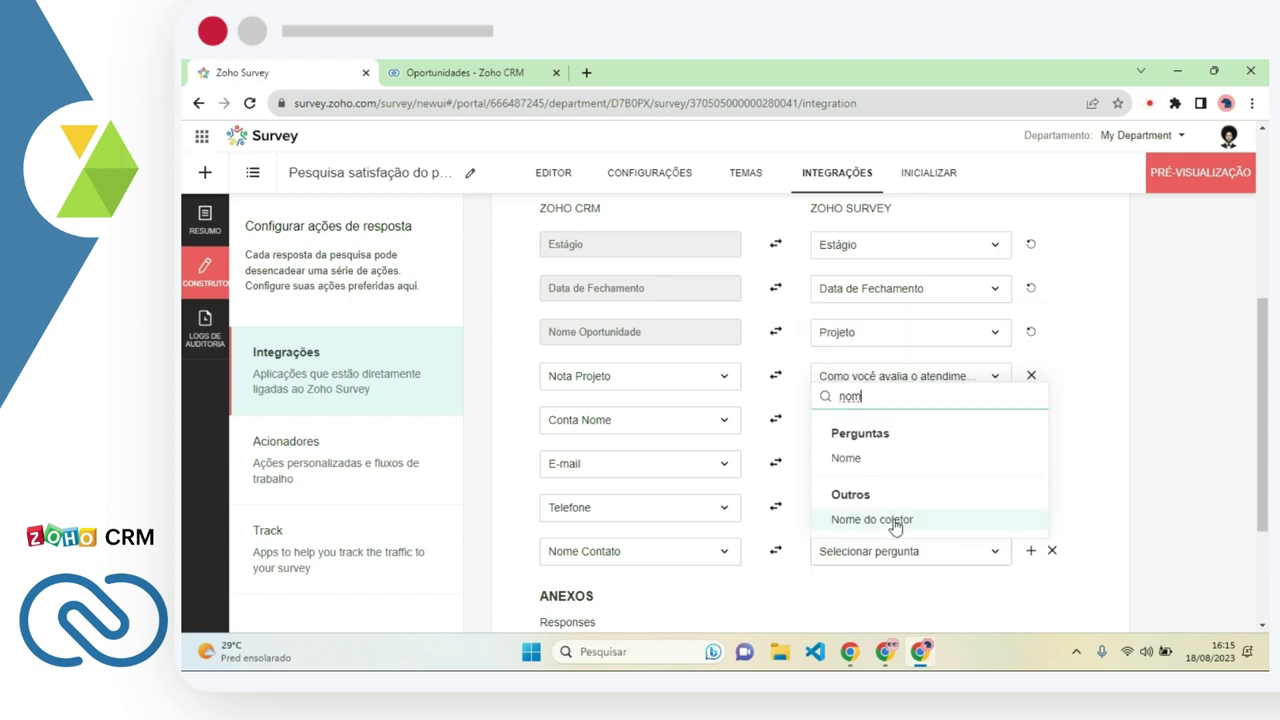
pyautogui.click(846, 458)
pyautogui.scroll(-1, 744, 519)
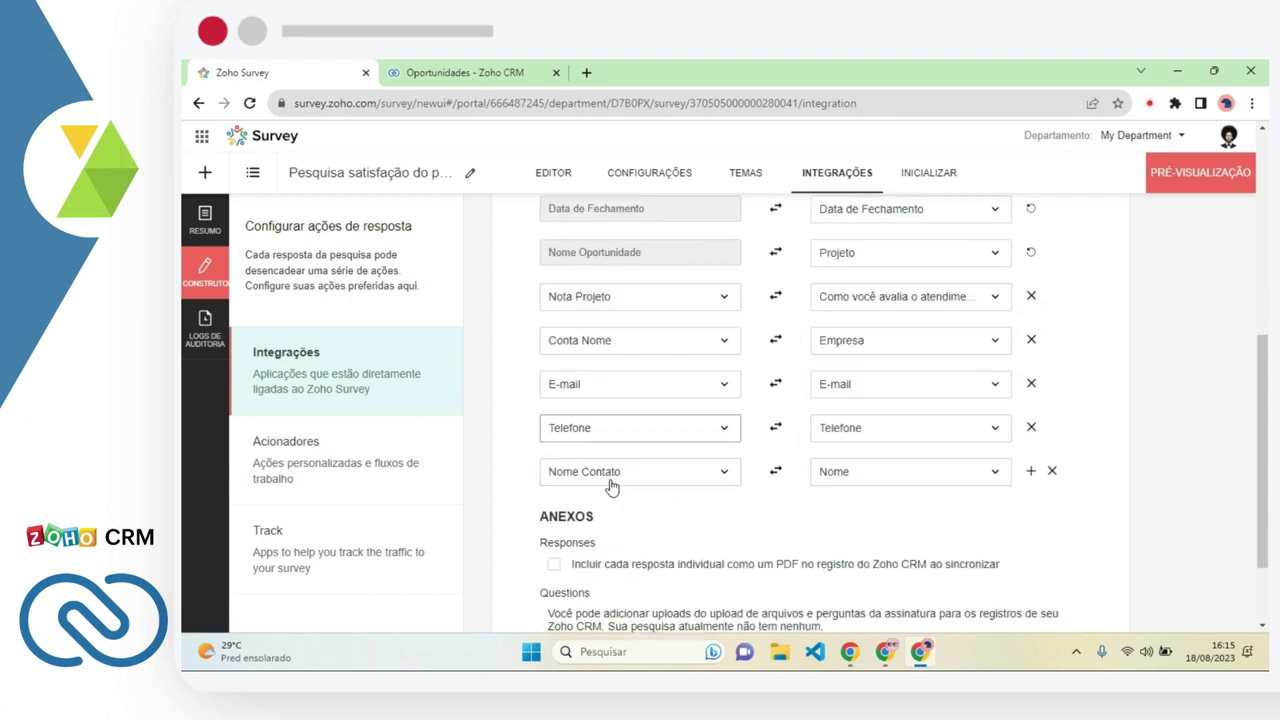
pyautogui.scroll(1, 869, 463)
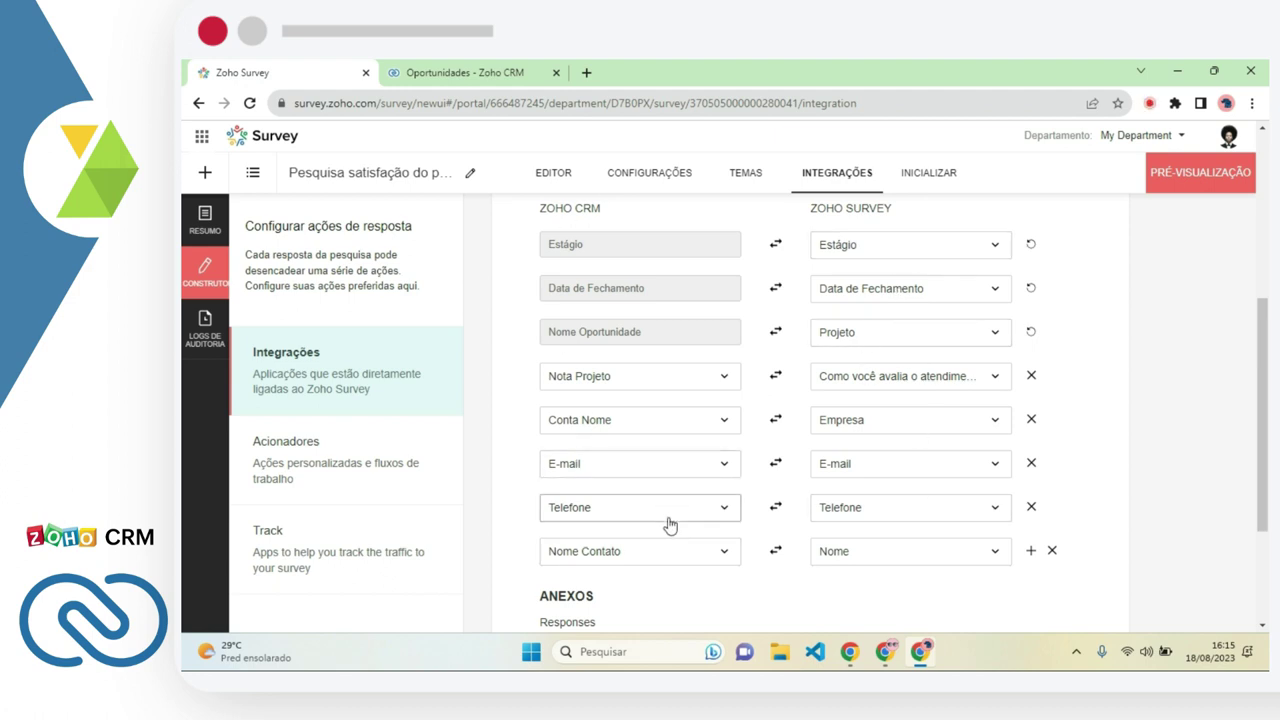
# Include each individual response as a PDF in the Zoho CRM record when syncing, and save the integration
pyautogui.scroll(-2, 668, 520)
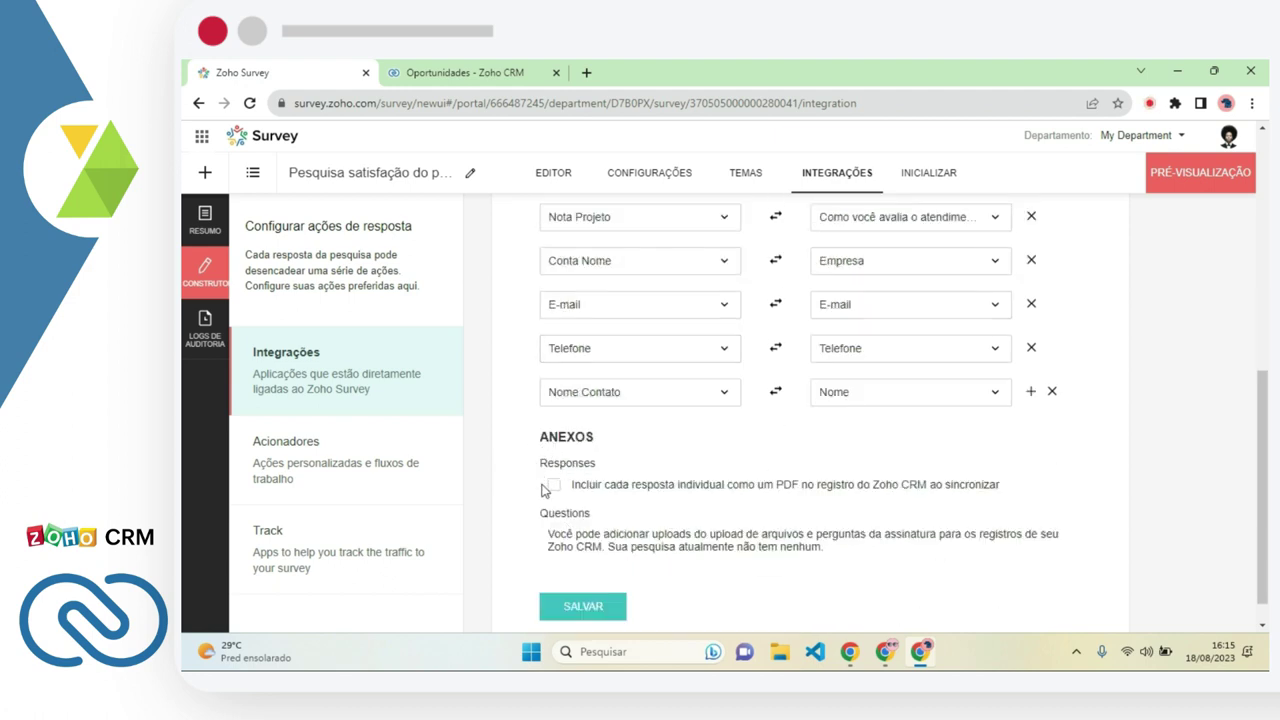
pyautogui.click(554, 485)
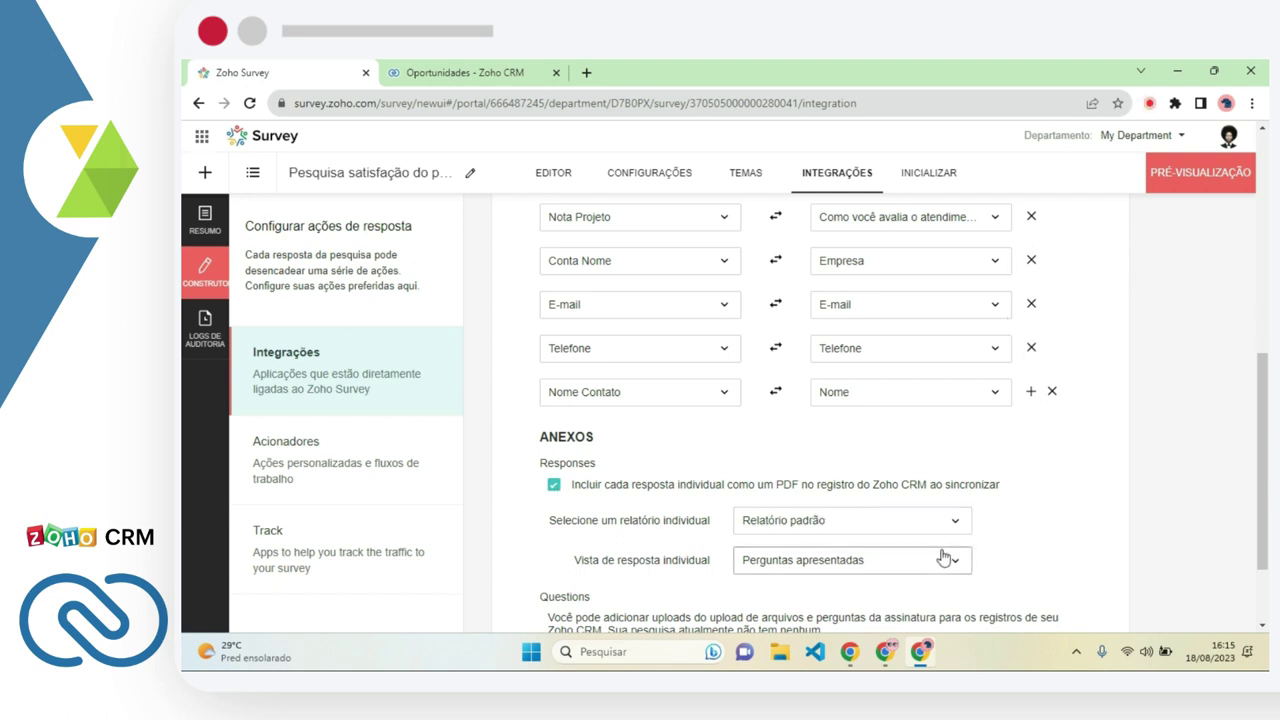
pyautogui.scroll(-2, 763, 450)
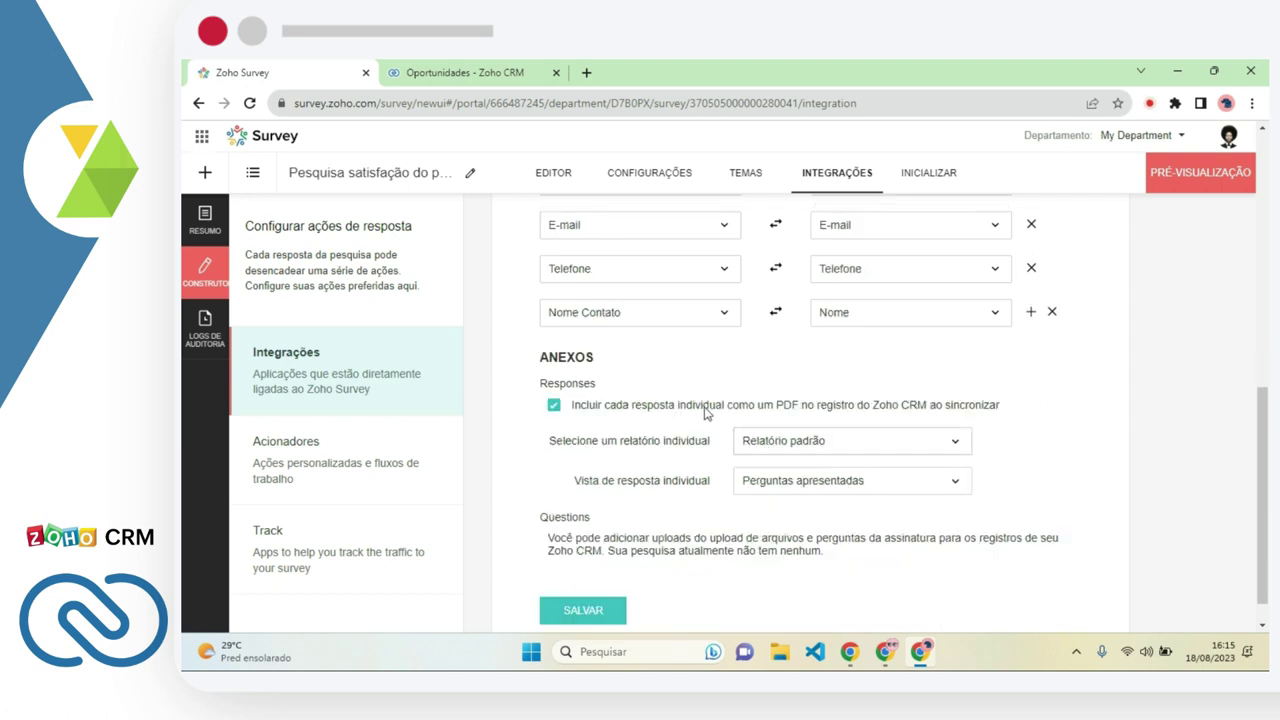
pyautogui.click(608, 612)
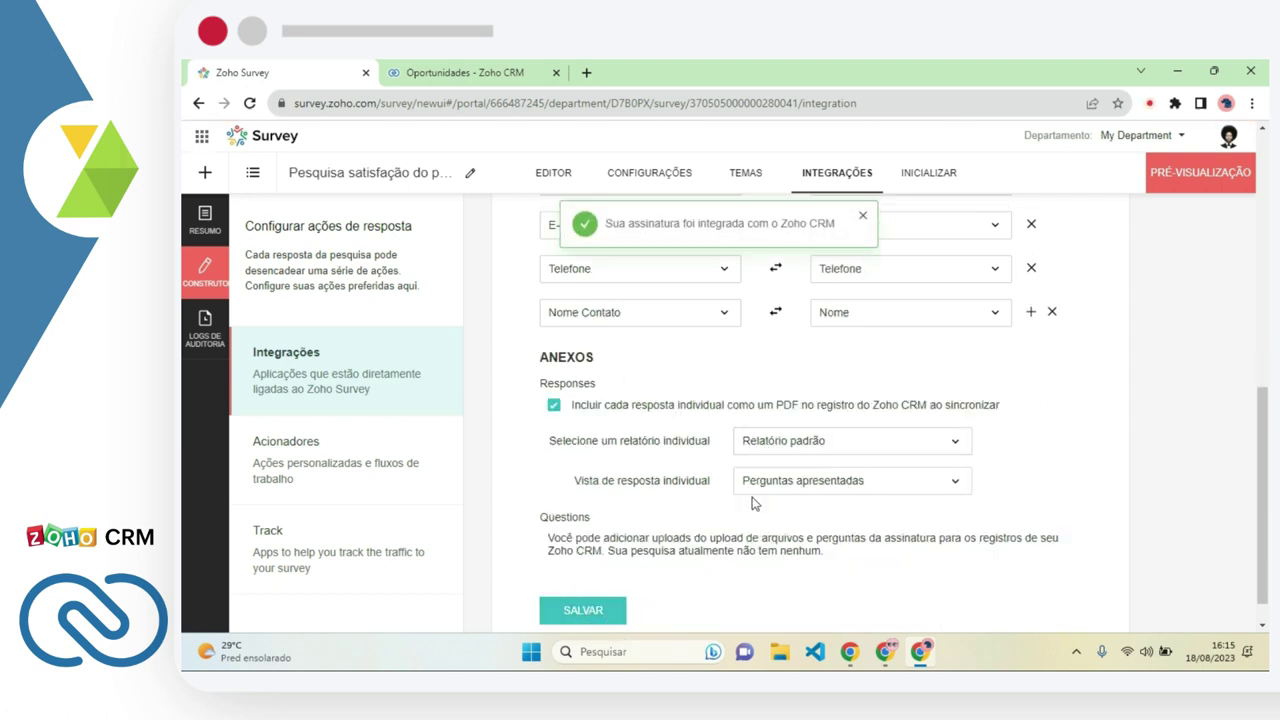
pyautogui.click(863, 218)
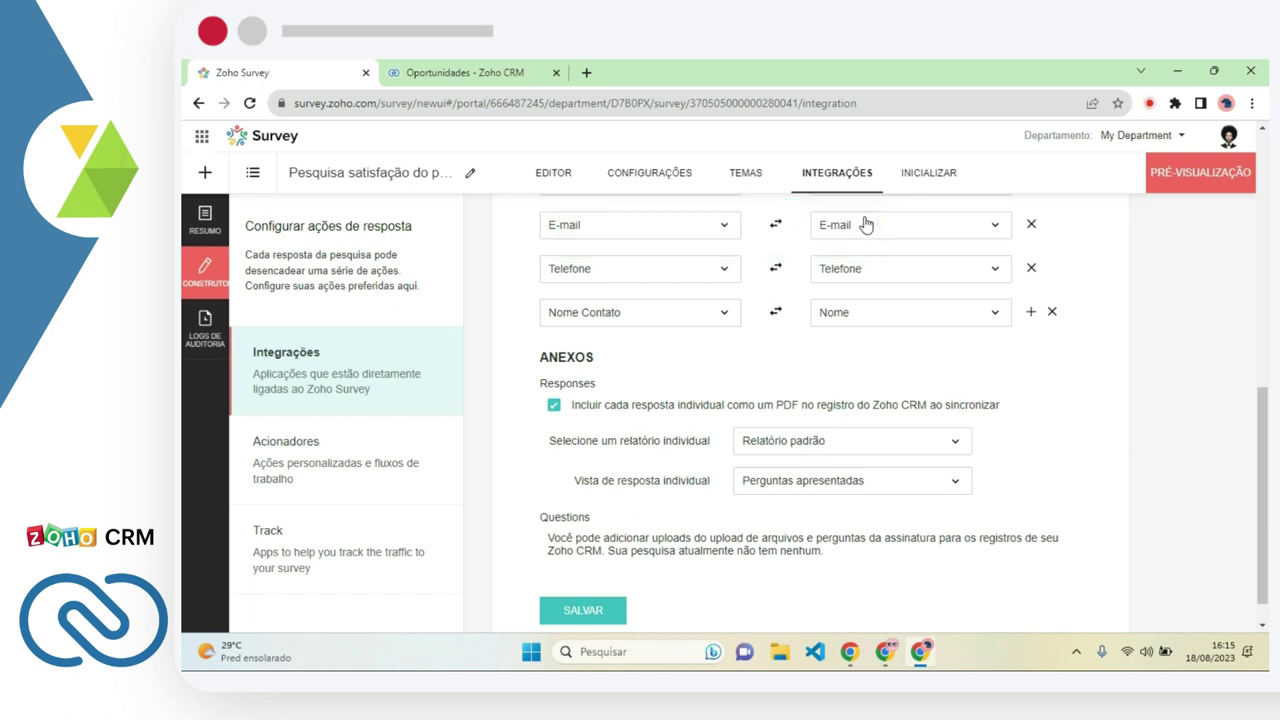
# Preview the survey from the editor in the tablet and phone layouts, portrait and landscape, and return to the desktop layout
pyautogui.scroll(5, 686, 482)
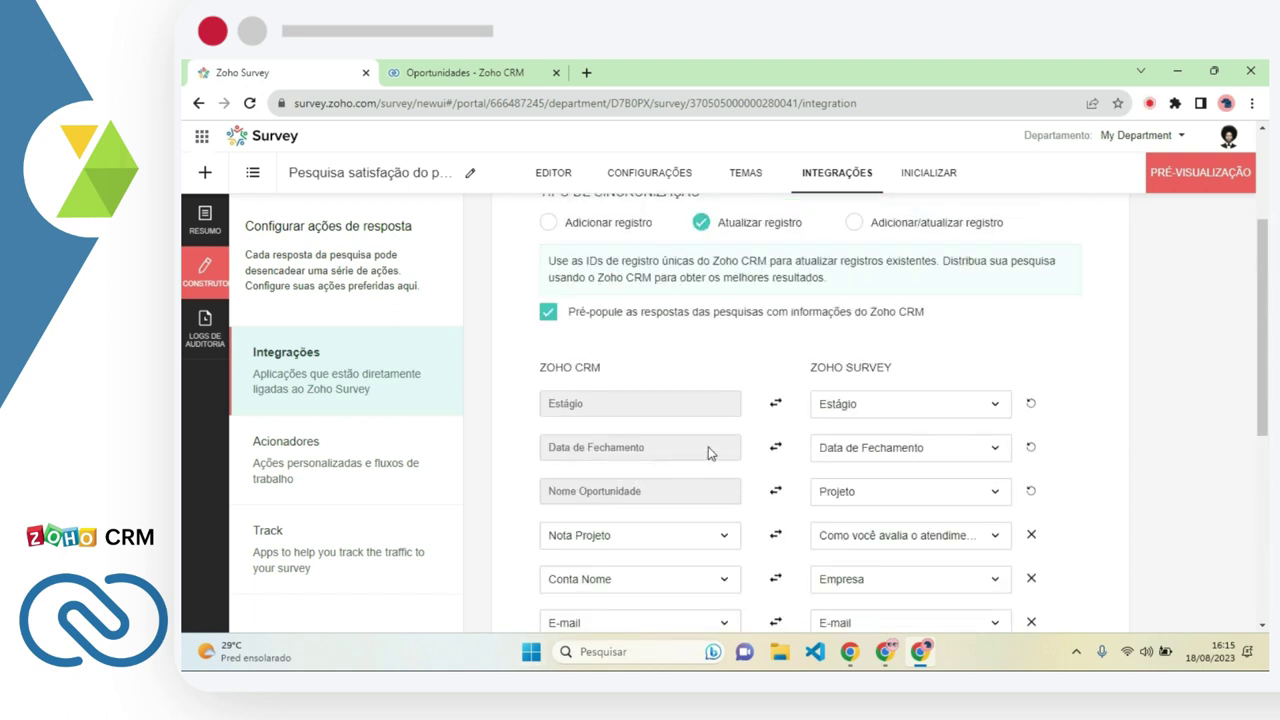
pyautogui.scroll(2, 708, 452)
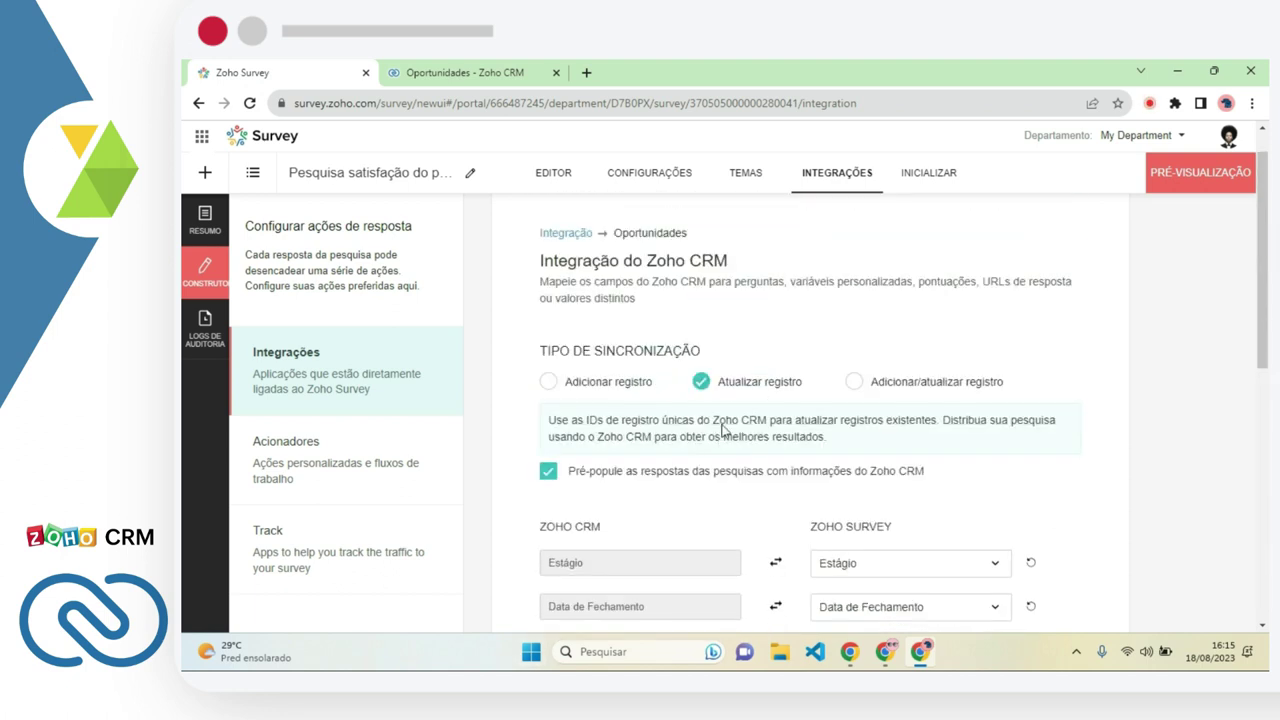
pyautogui.click(553, 172)
pyautogui.click(1200, 175)
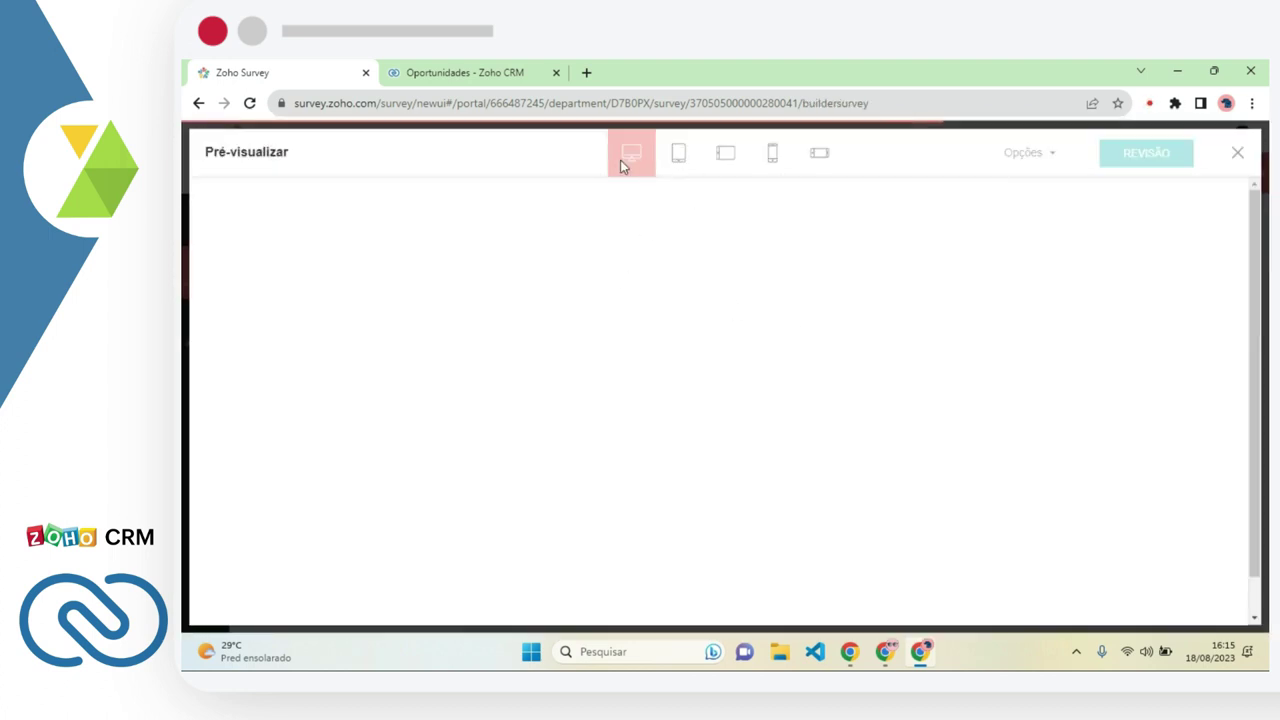
pyautogui.click(678, 152)
pyautogui.click(725, 152)
pyautogui.click(772, 152)
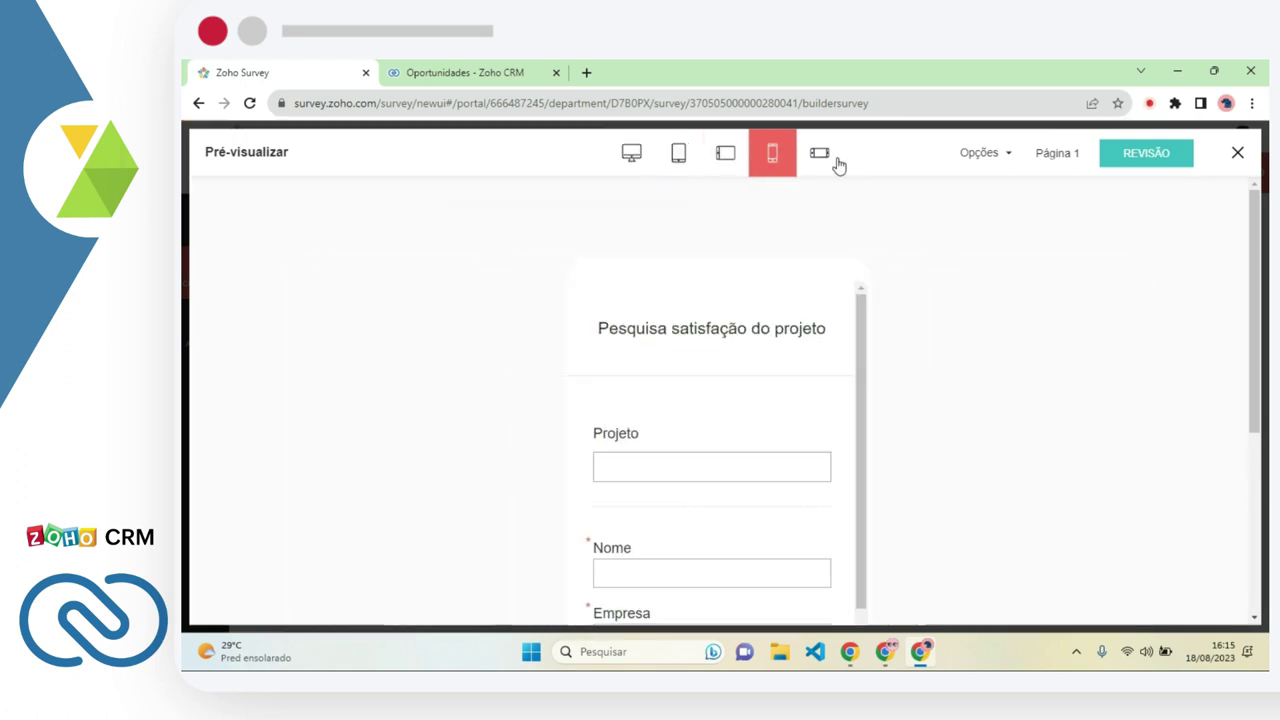
pyautogui.click(820, 153)
pyautogui.click(631, 152)
# Review the survey's questions from the project field to the service rating in the desktop preview, and close the preview
pyautogui.scroll(-4, 735, 340)
pyautogui.scroll(-2, 735, 344)
pyautogui.scroll(4, 735, 344)
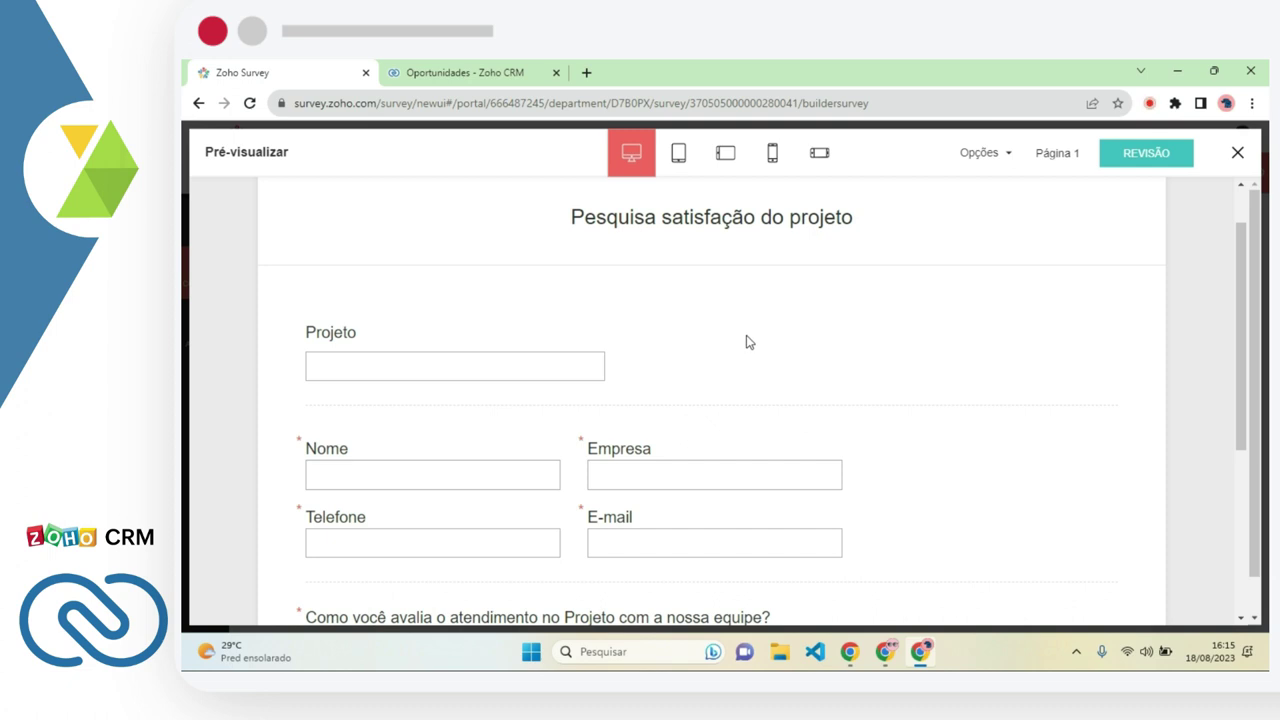
pyautogui.scroll(-2, 738, 453)
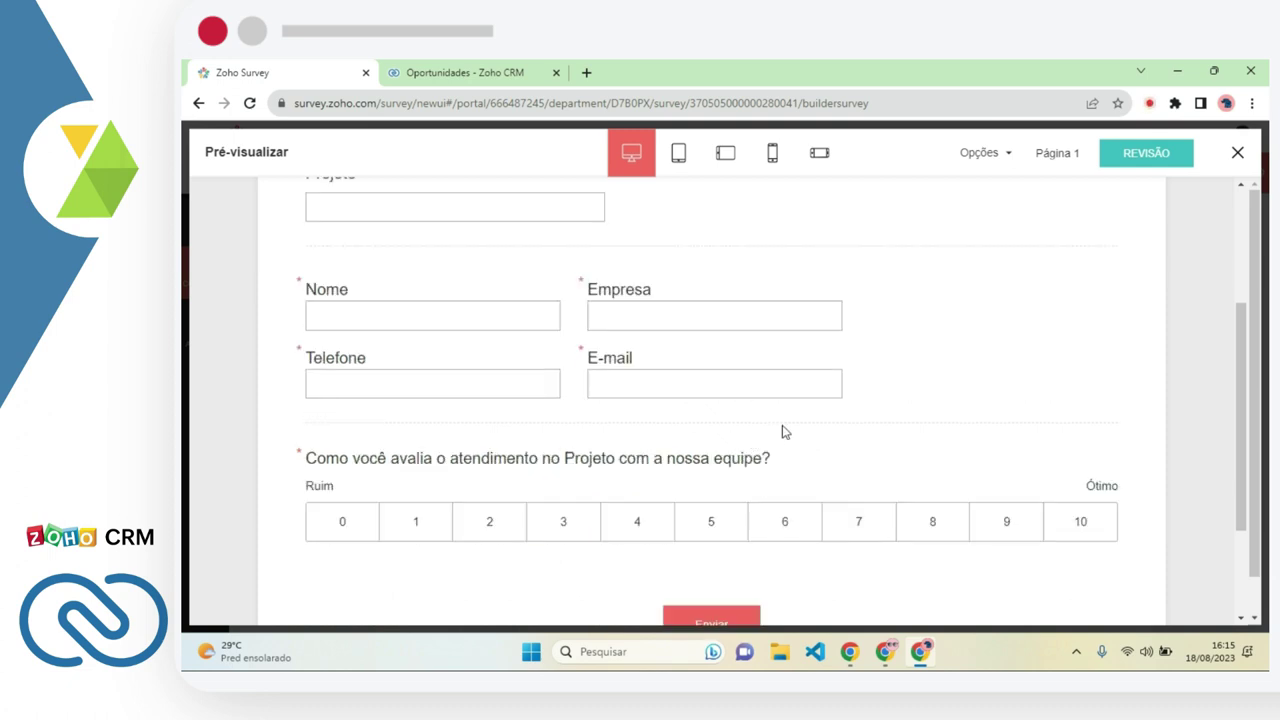
pyautogui.click(1237, 152)
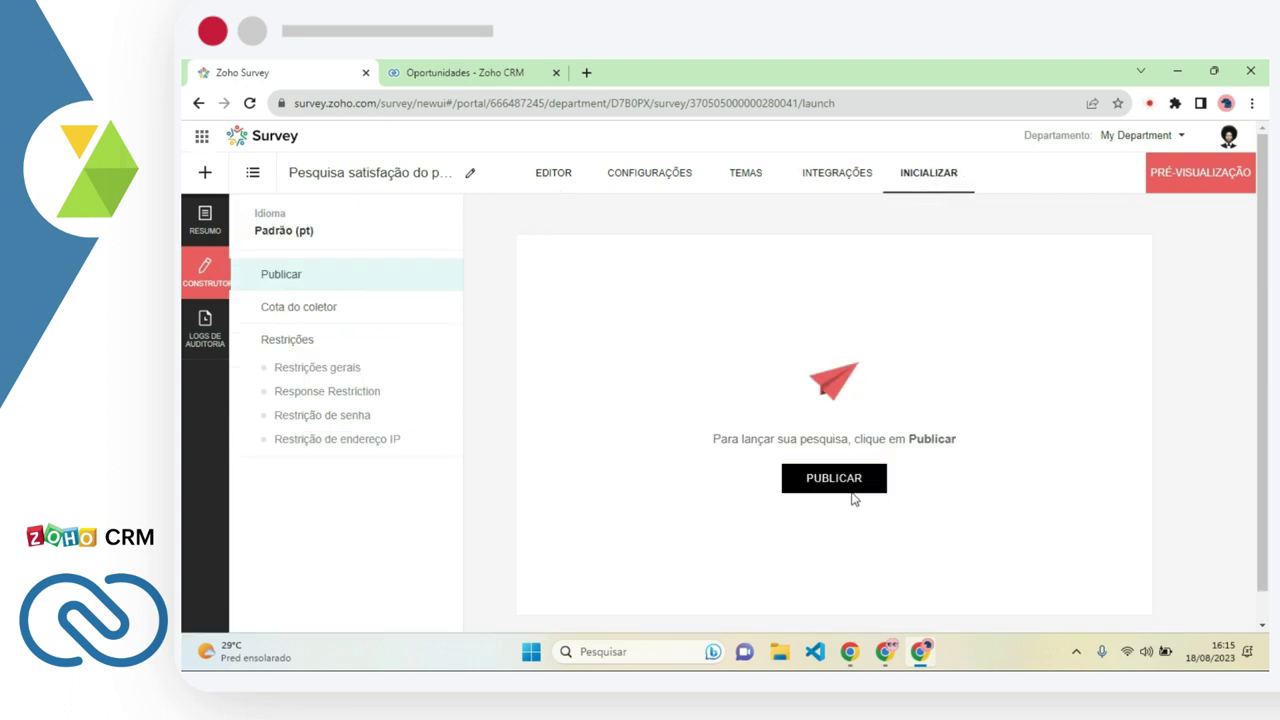
# Examine the customizable themes available for the survey, from Básico to Simples
pyautogui.click(553, 176)
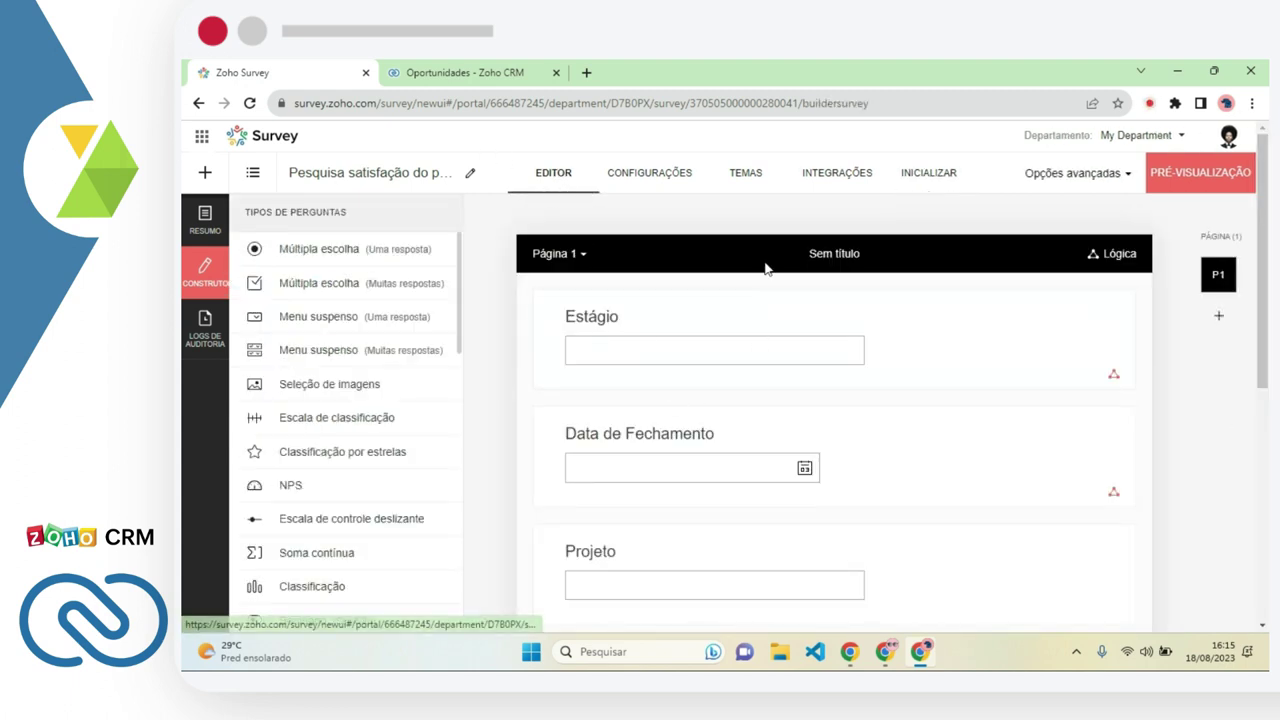
pyautogui.click(749, 180)
pyautogui.scroll(-2, 843, 410)
pyautogui.scroll(-2, 843, 410)
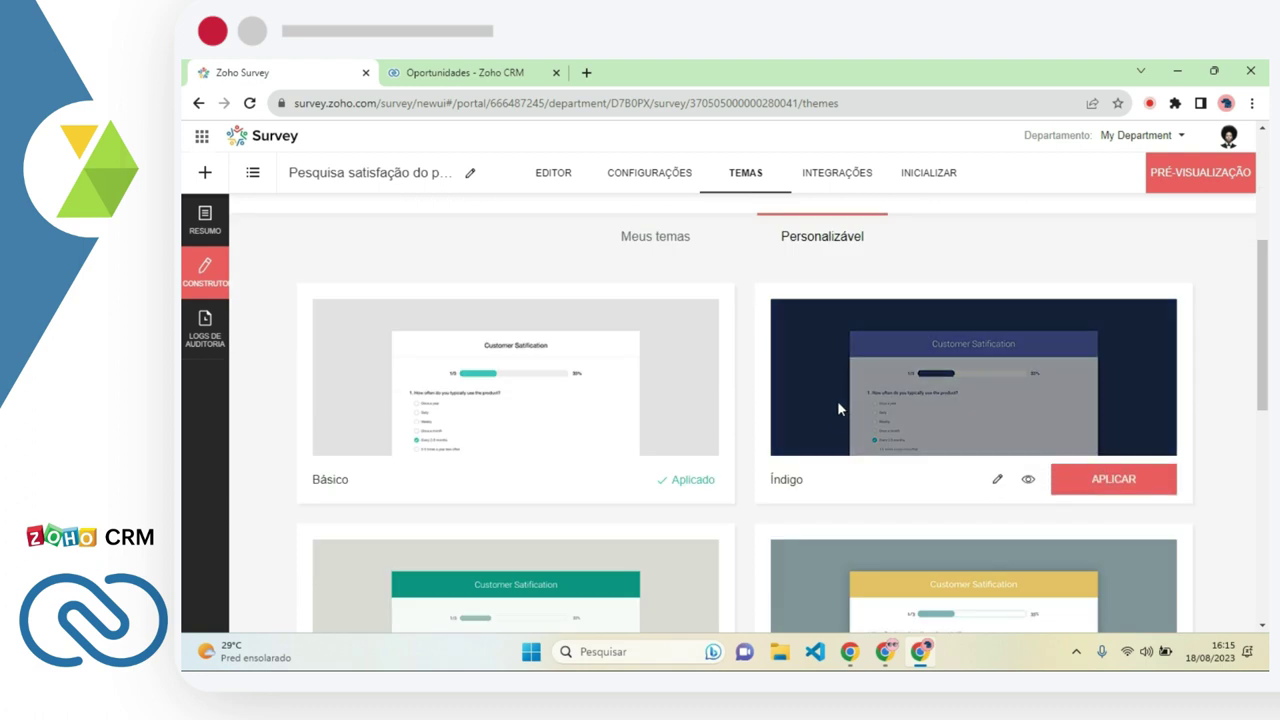
pyautogui.scroll(-2, 888, 475)
pyautogui.scroll(-4, 912, 397)
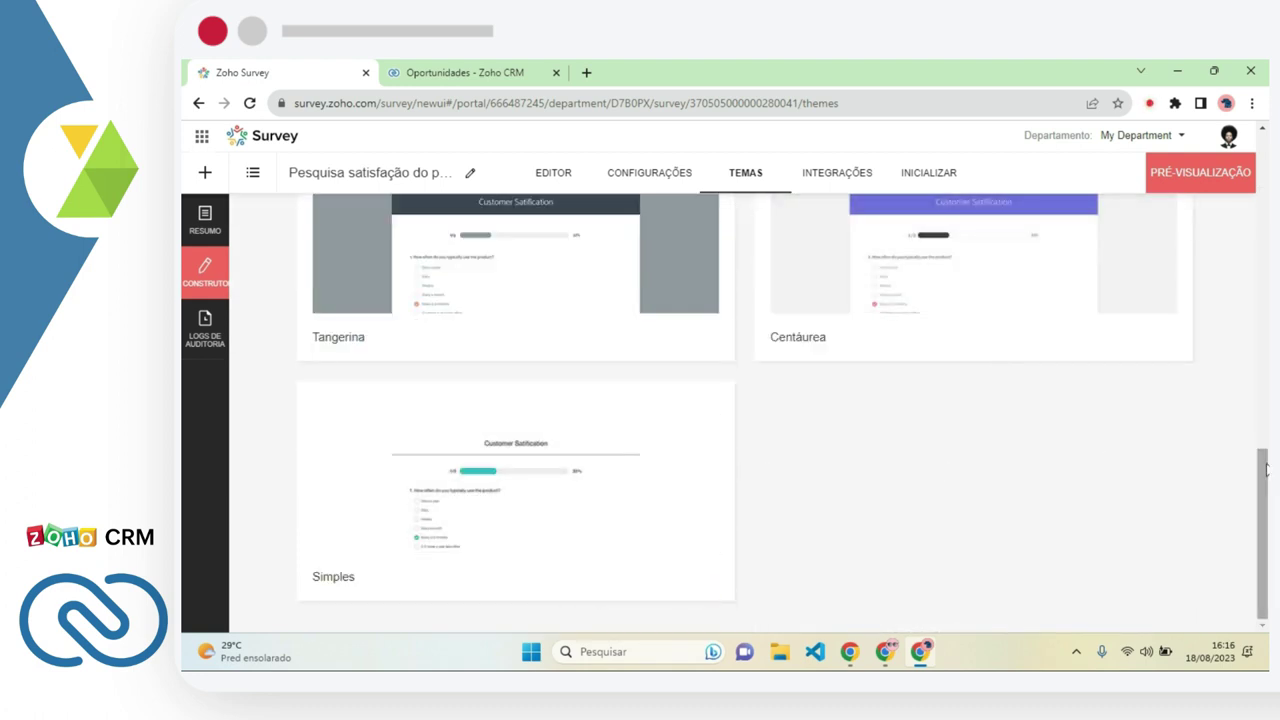
pyautogui.scroll(10, 1266, 485)
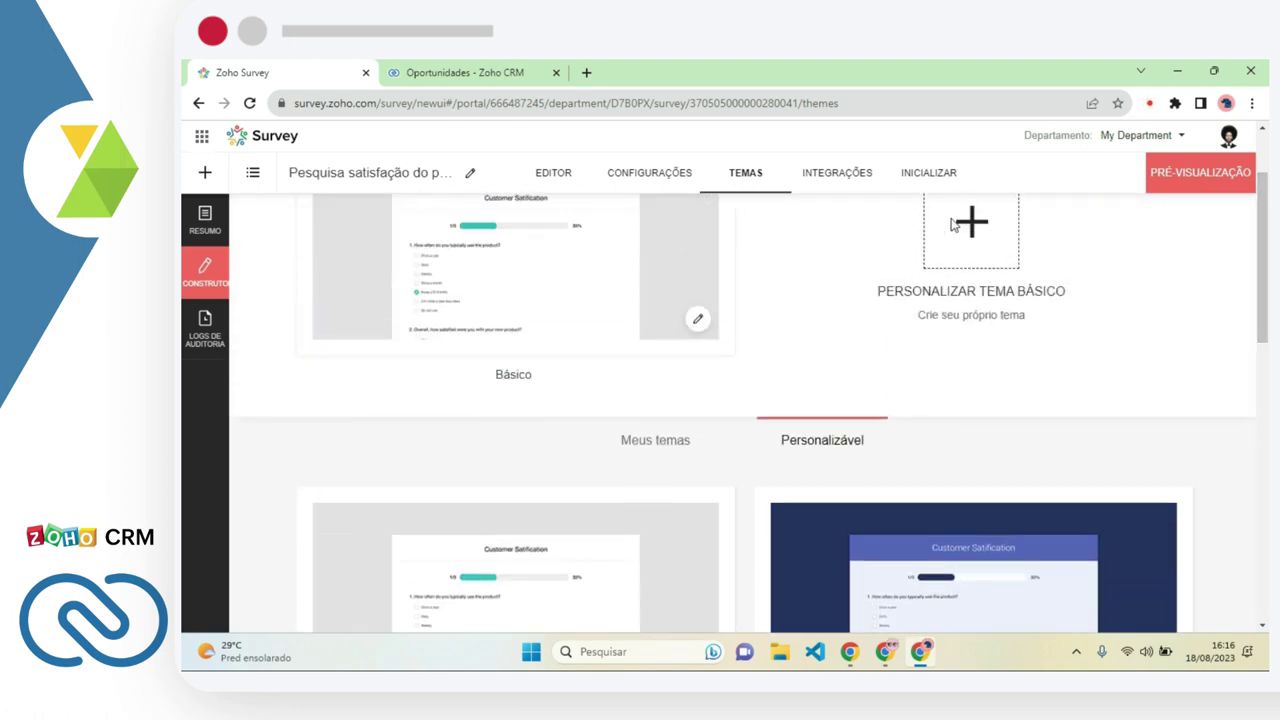
pyautogui.scroll(1, 955, 297)
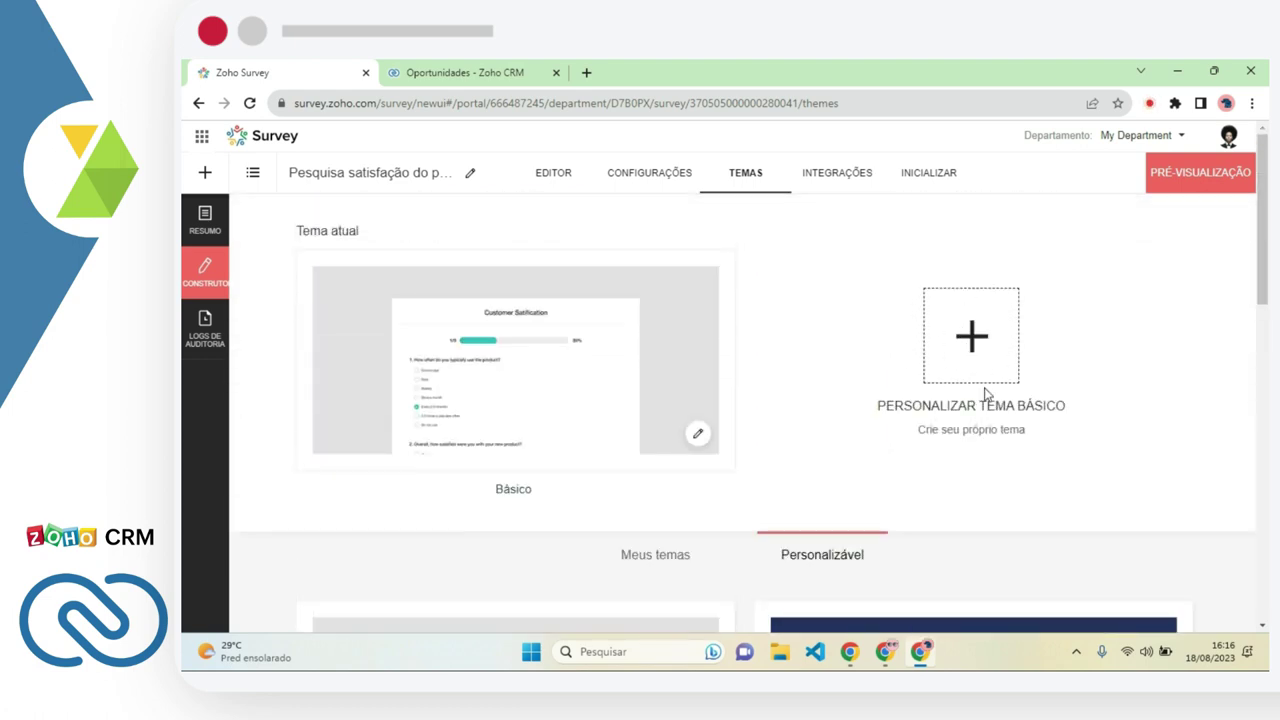
pyautogui.scroll(-2, 567, 447)
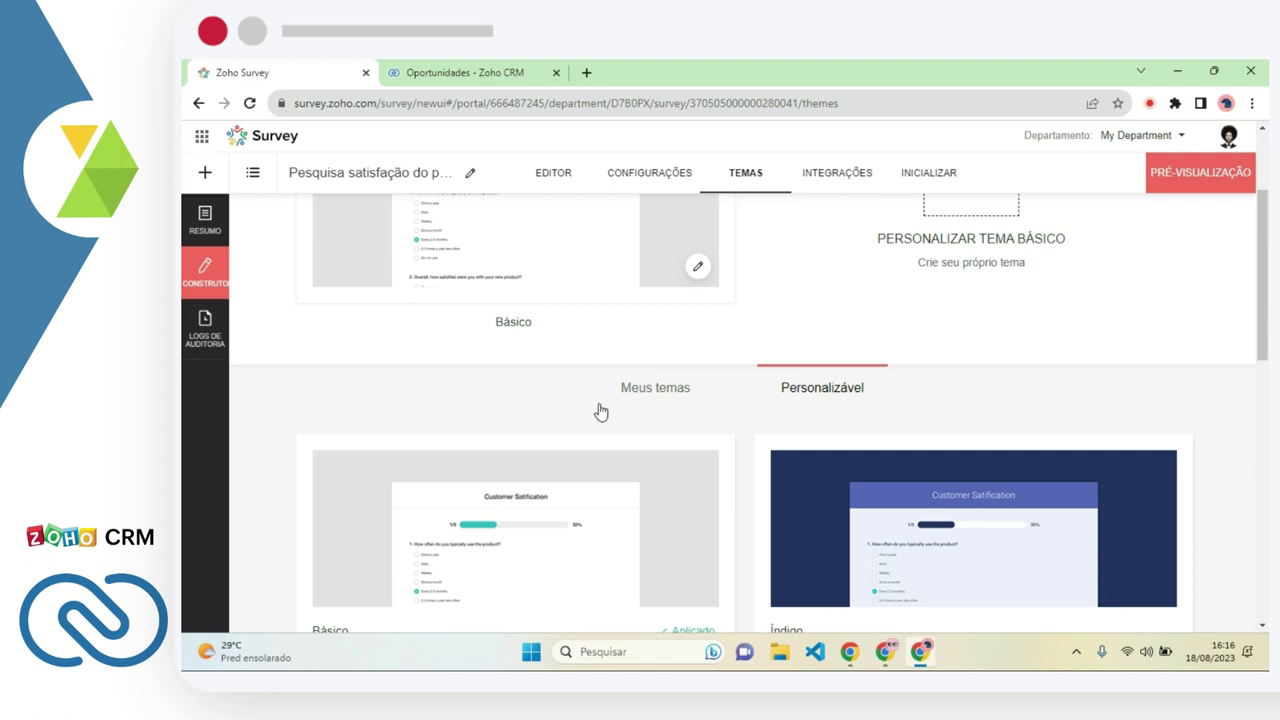
pyautogui.scroll(-2, 919, 479)
pyautogui.moveTo(1257, 337); pyautogui.dragTo(1266, 272)
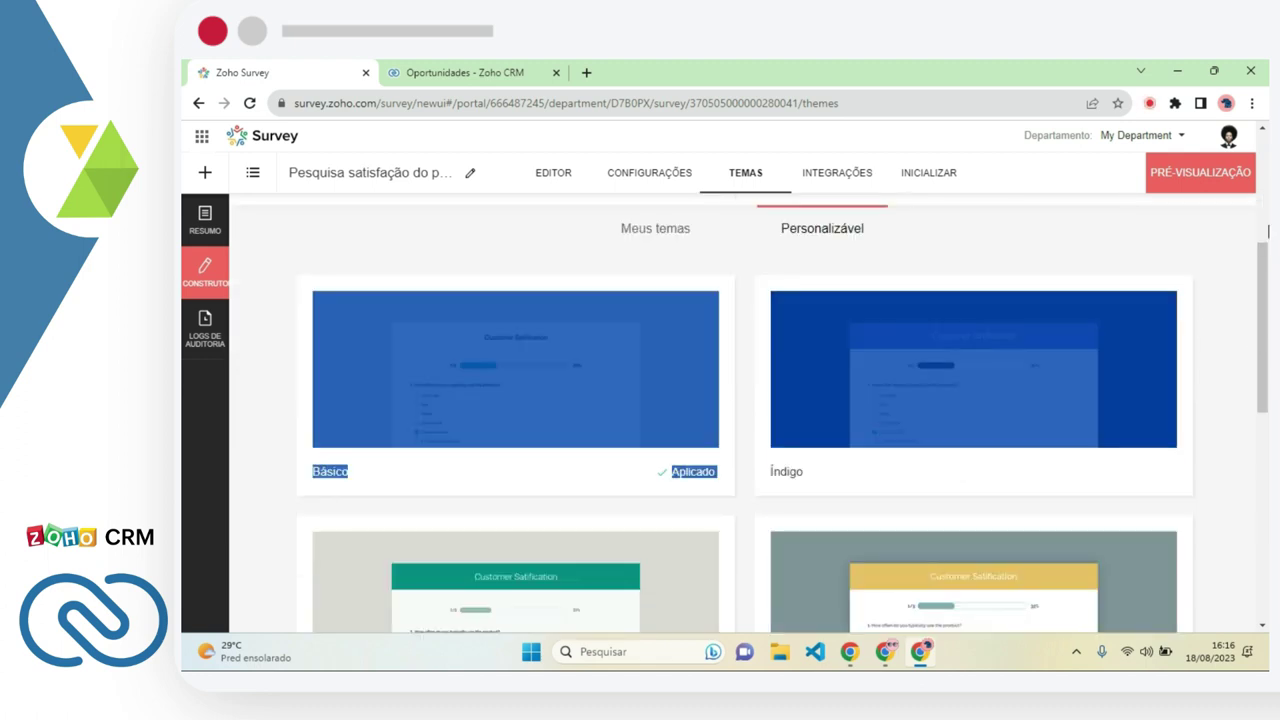
pyautogui.scroll(4, 520, 410)
# Publish the project satisfaction survey to launch it
pyautogui.click(930, 172)
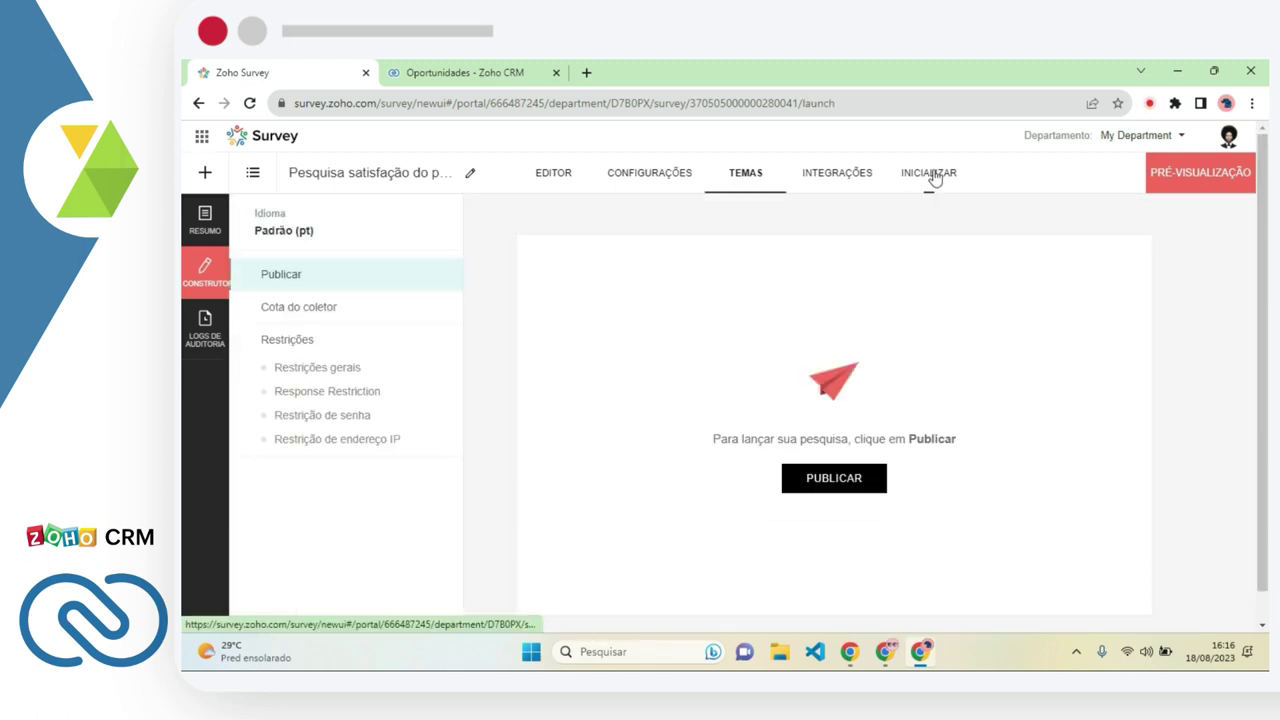
pyautogui.click(861, 477)
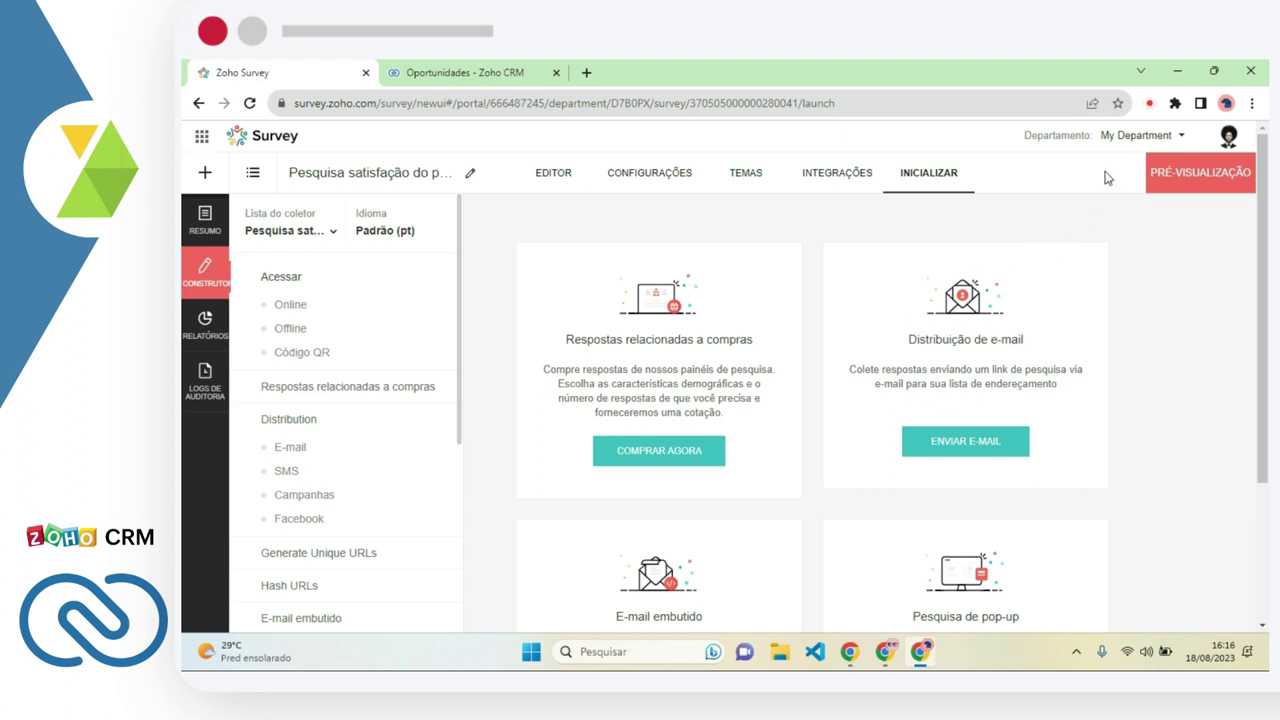
pyautogui.click(1147, 107)
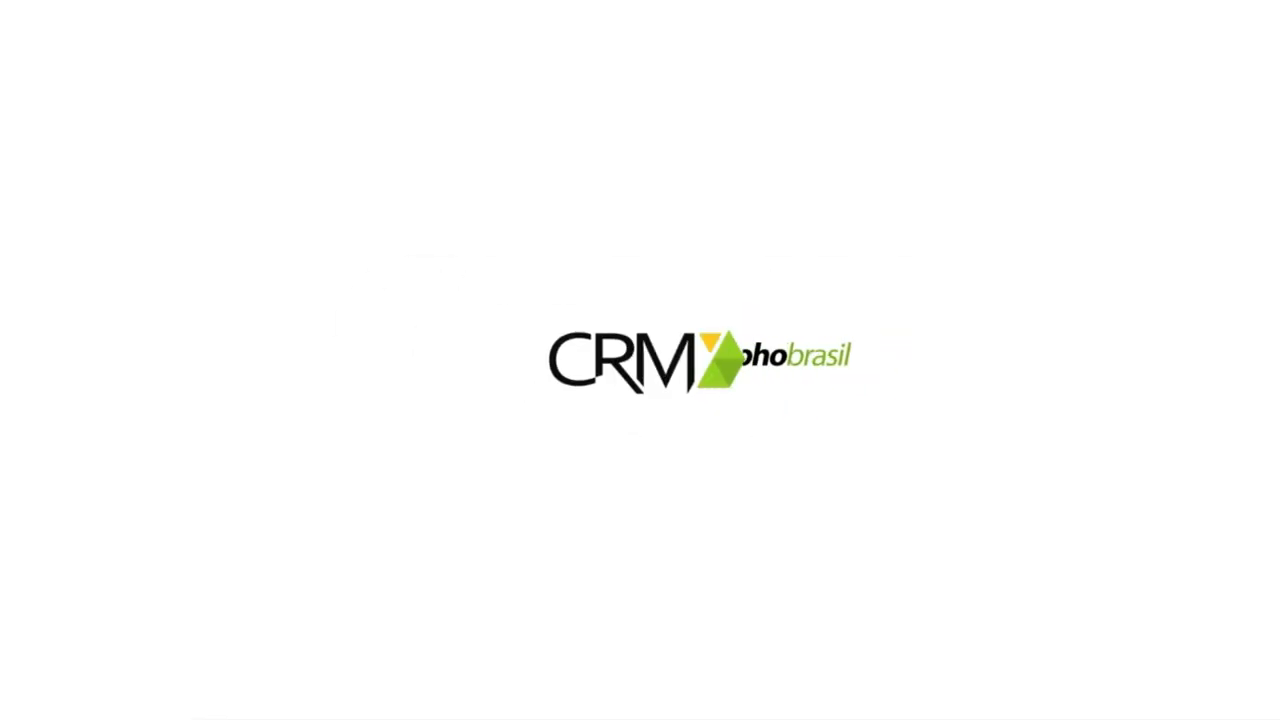